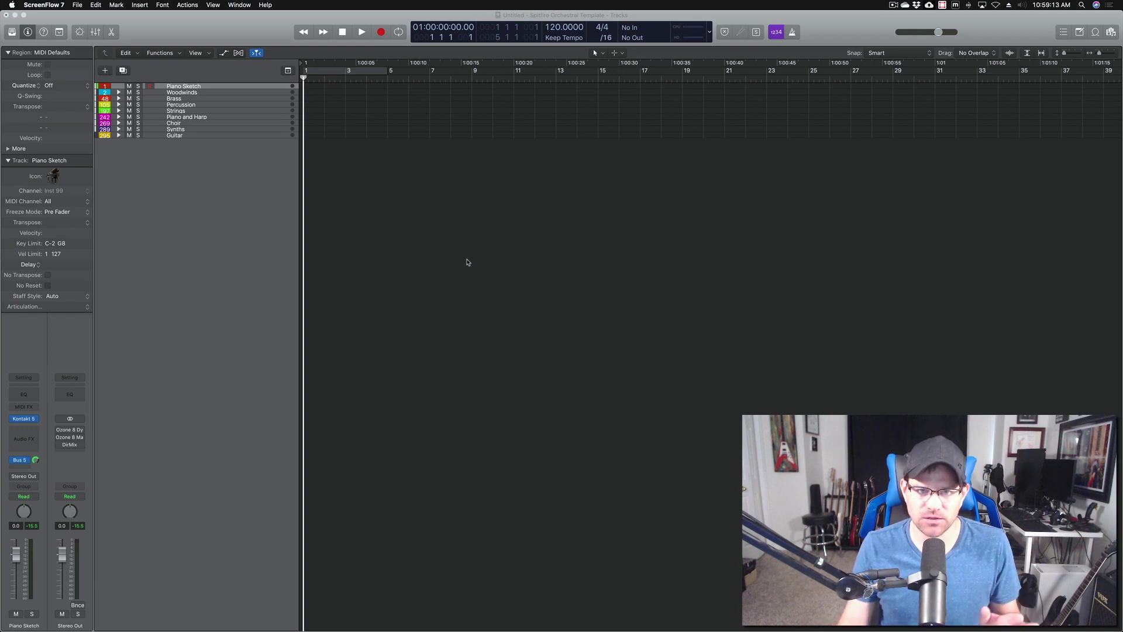
Open the Piano Sketch track's Kontakt instrument window, move it clear of the track list to view it, and close it
{"action": "left_click", "coordinate": [215, 89]}
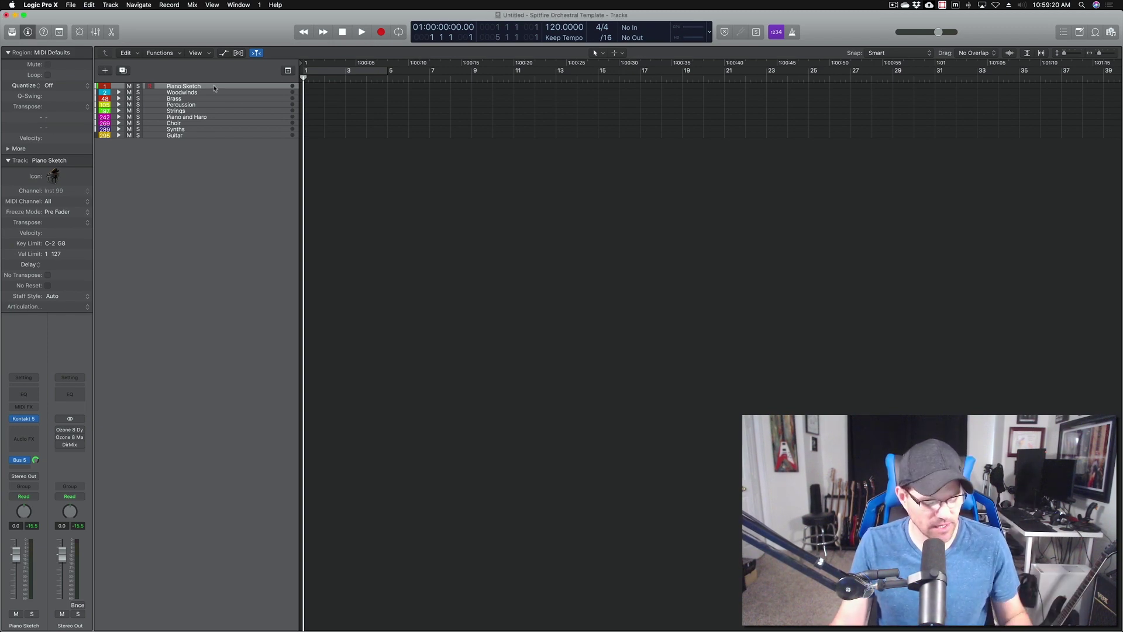
{"action": "key", "text": "v"}
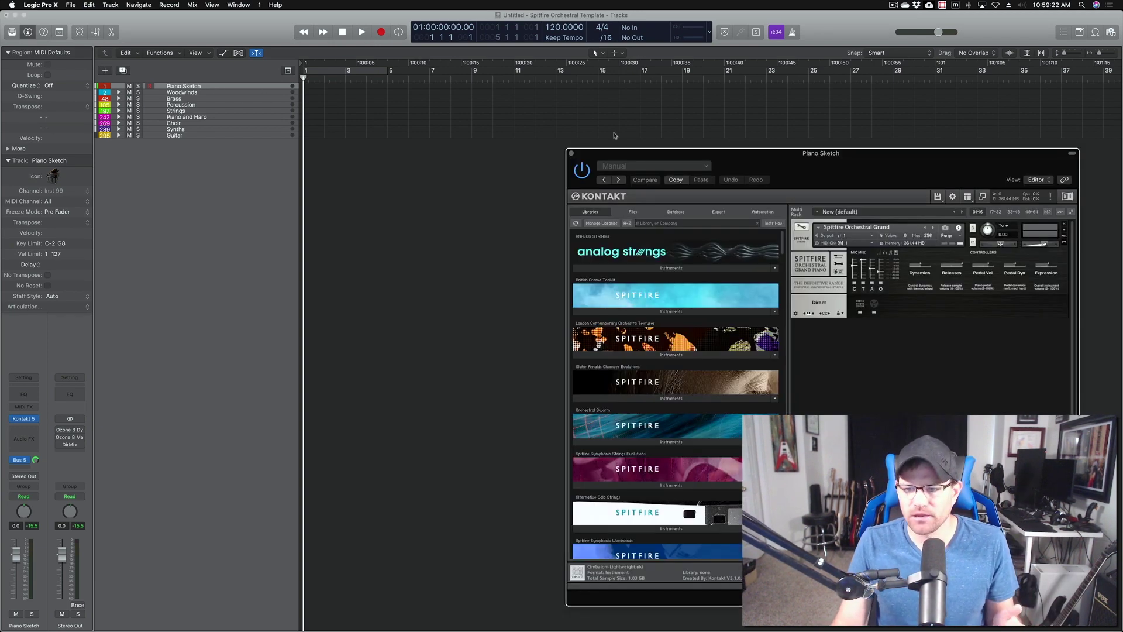
{"action": "left_click_drag", "start_coordinate": [753, 154], "coordinate": [455, 86]}
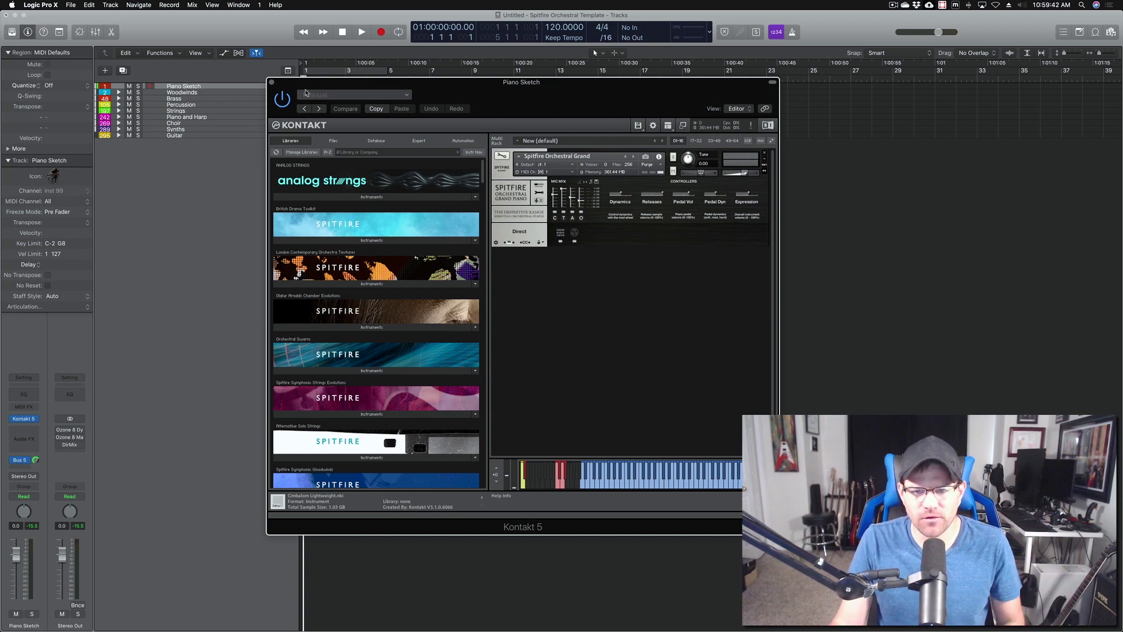
{"action": "left_click", "coordinate": [272, 85]}
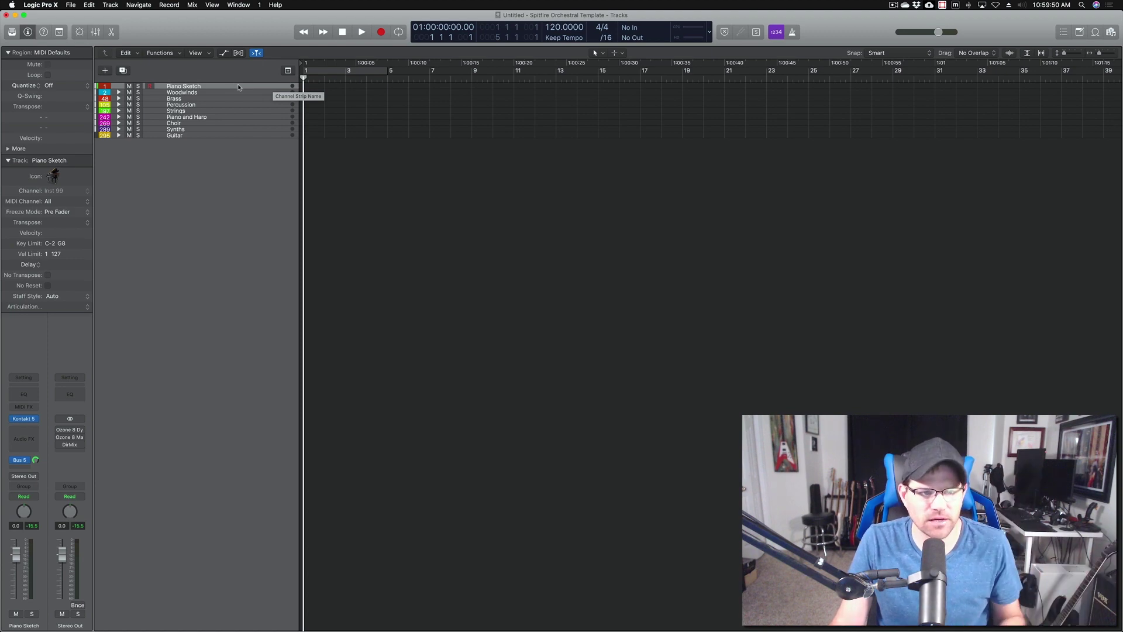
Expand the Woodwinds track stack and inspect the Kontakt instrument on the Piccolo Flute track, closing its window when done
{"action": "left_click", "coordinate": [122, 93]}
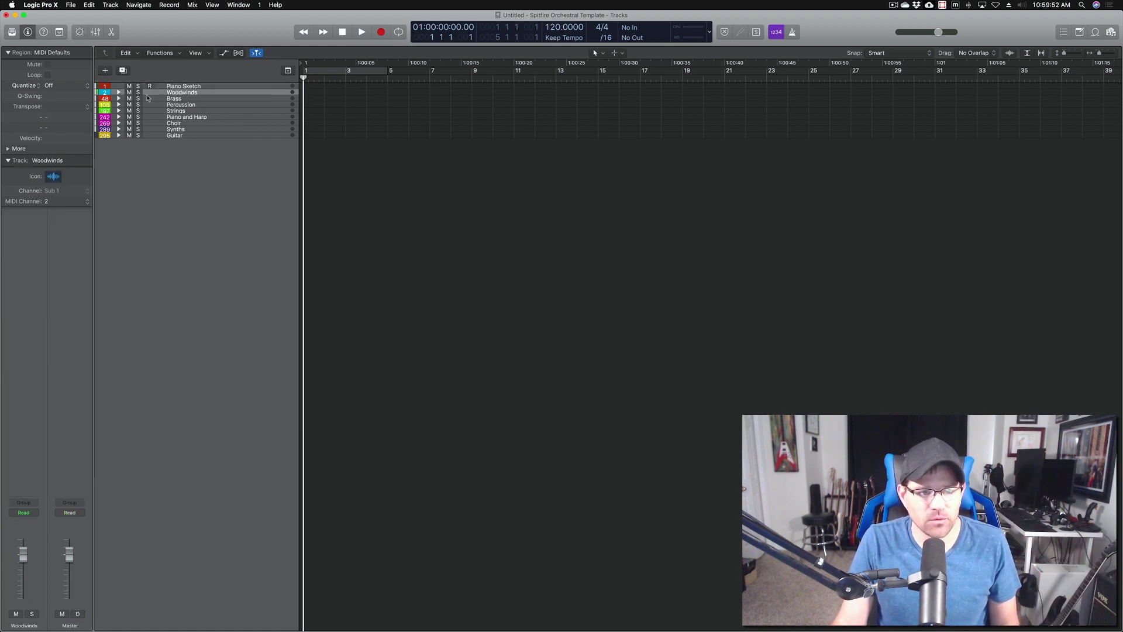
{"action": "left_click", "coordinate": [119, 92]}
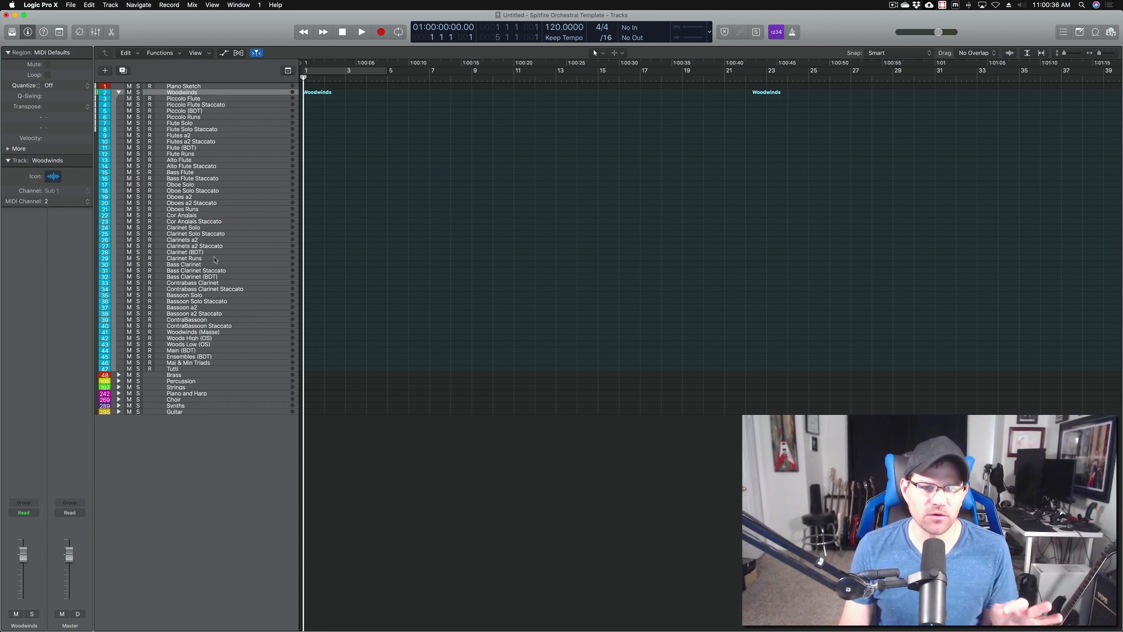
{"action": "left_click", "coordinate": [203, 99]}
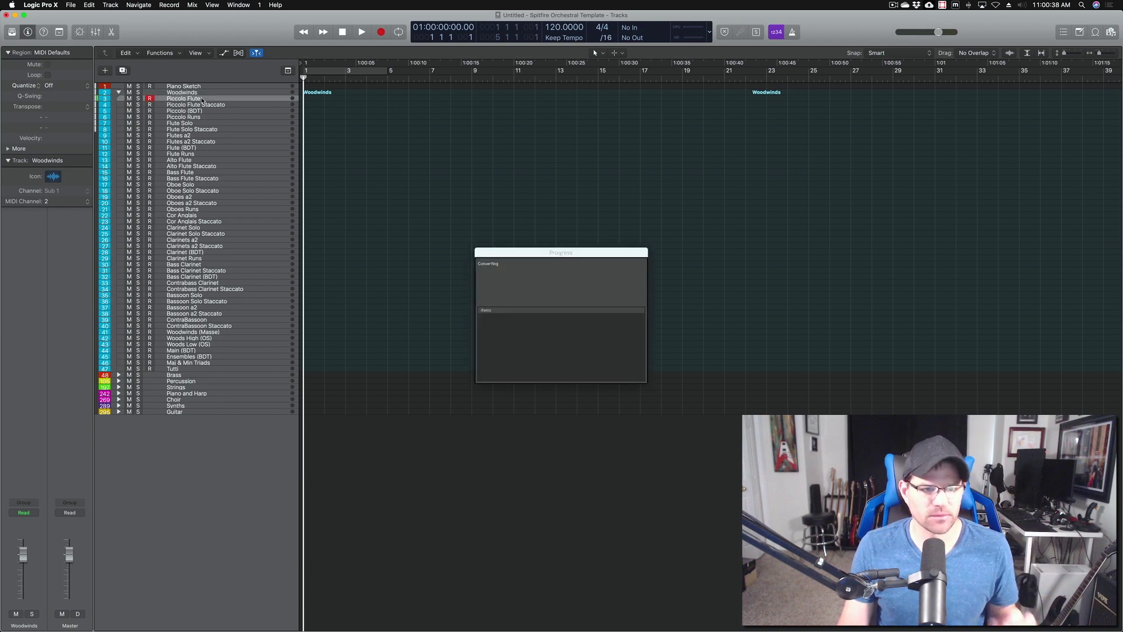
{"action": "key", "text": "v"}
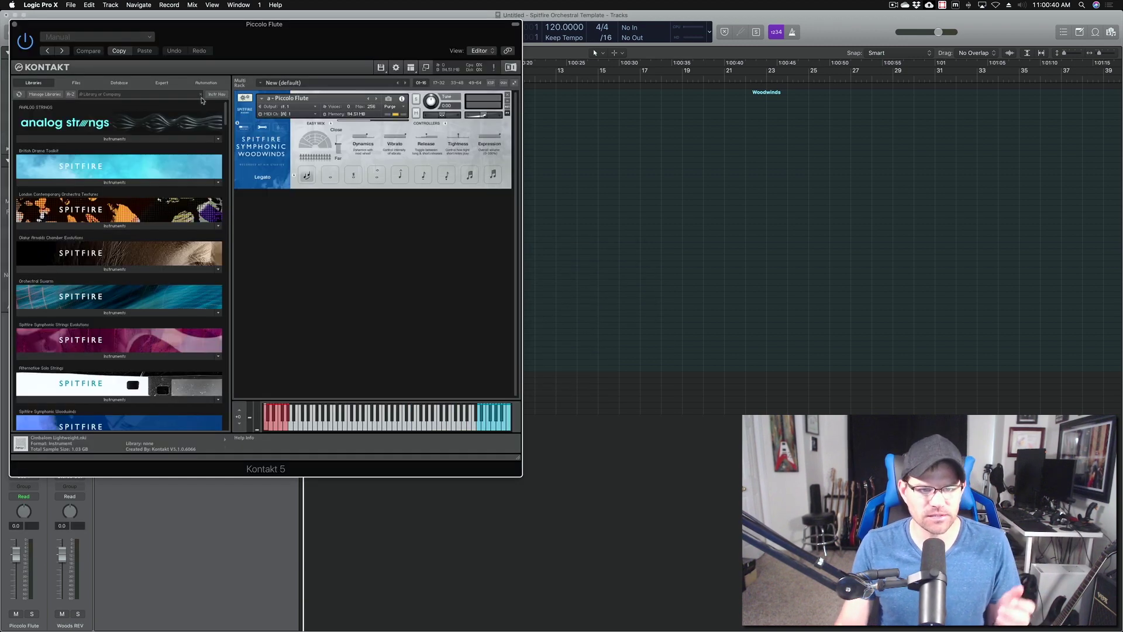
{"action": "left_click_drag", "start_coordinate": [247, 38], "coordinate": [532, 104]}
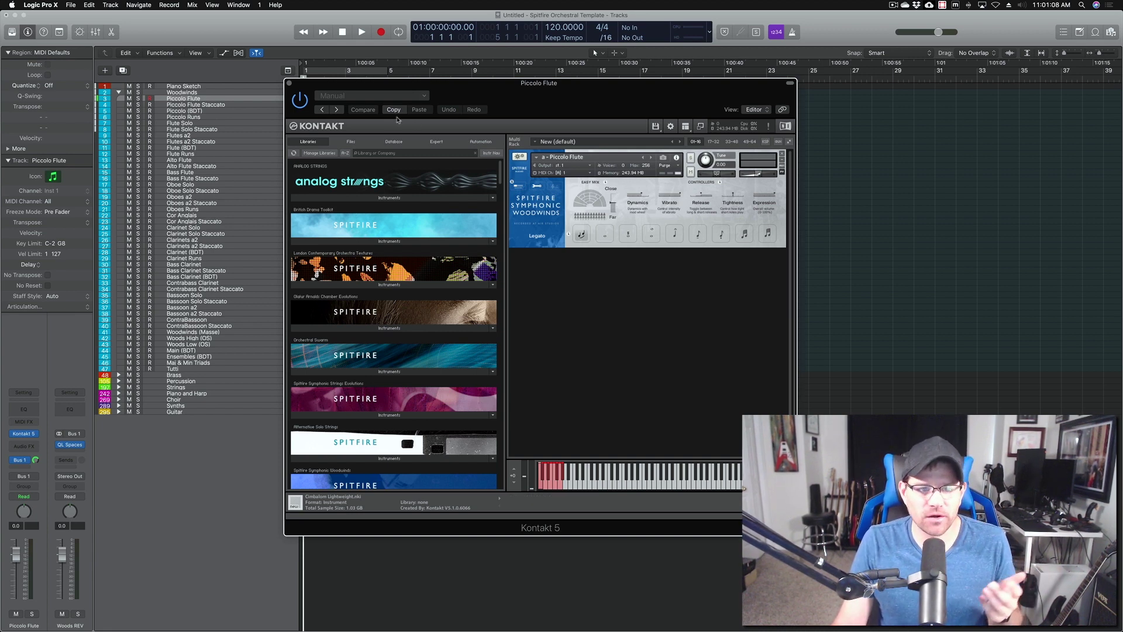
{"action": "left_click", "coordinate": [290, 83]}
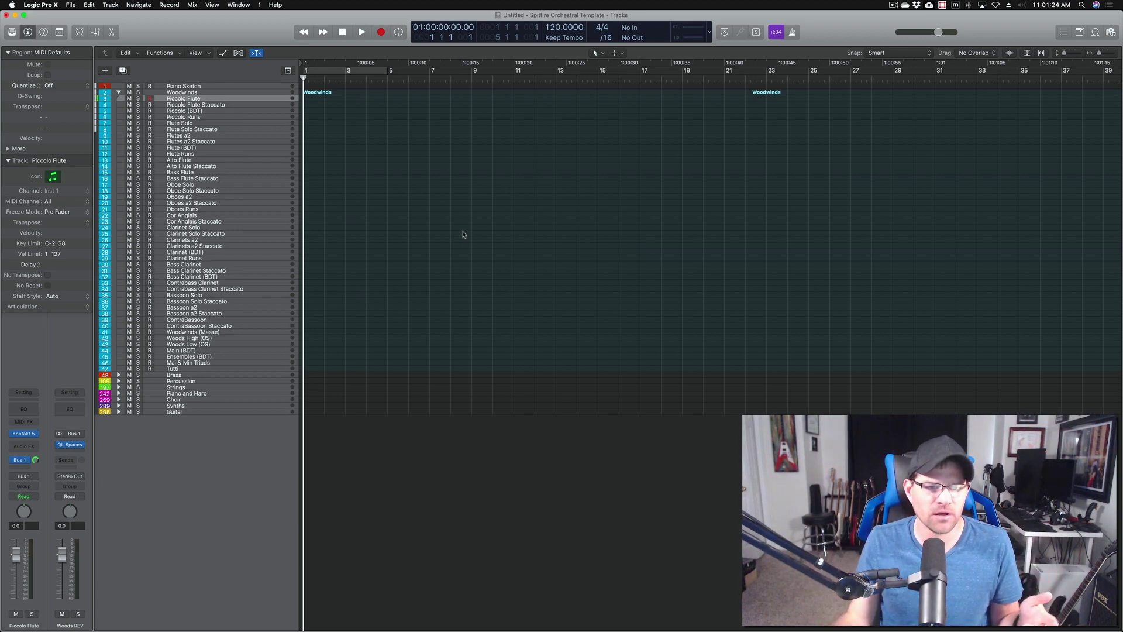
Draw an empty MIDI region at bar 1 on the Piccolo Flute track with the Pencil tool, and return to the Pointer tool
{"action": "key", "text": "t"}
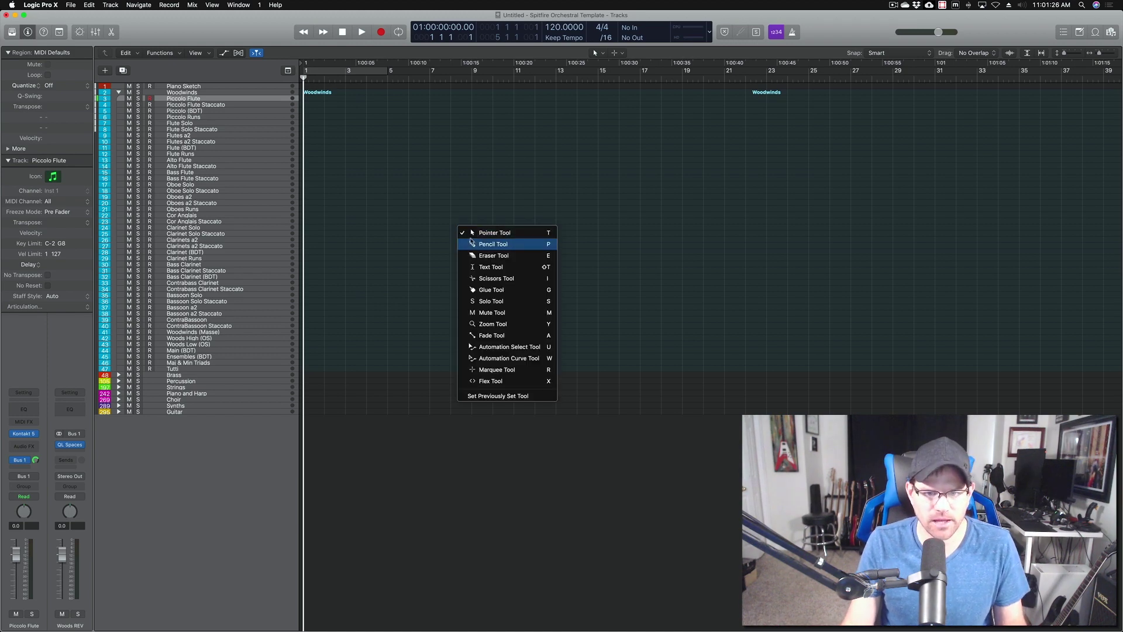
{"action": "key", "text": "p"}
{"action": "left_click", "coordinate": [314, 99]}
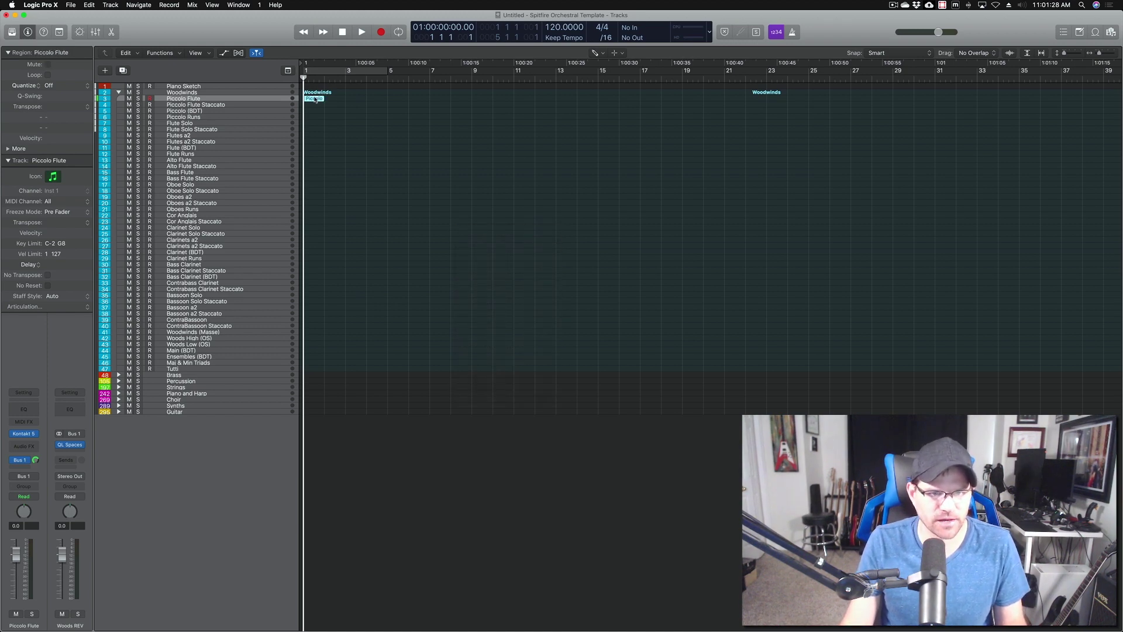
{"action": "key", "text": "t"}
{"action": "key", "text": "t"}
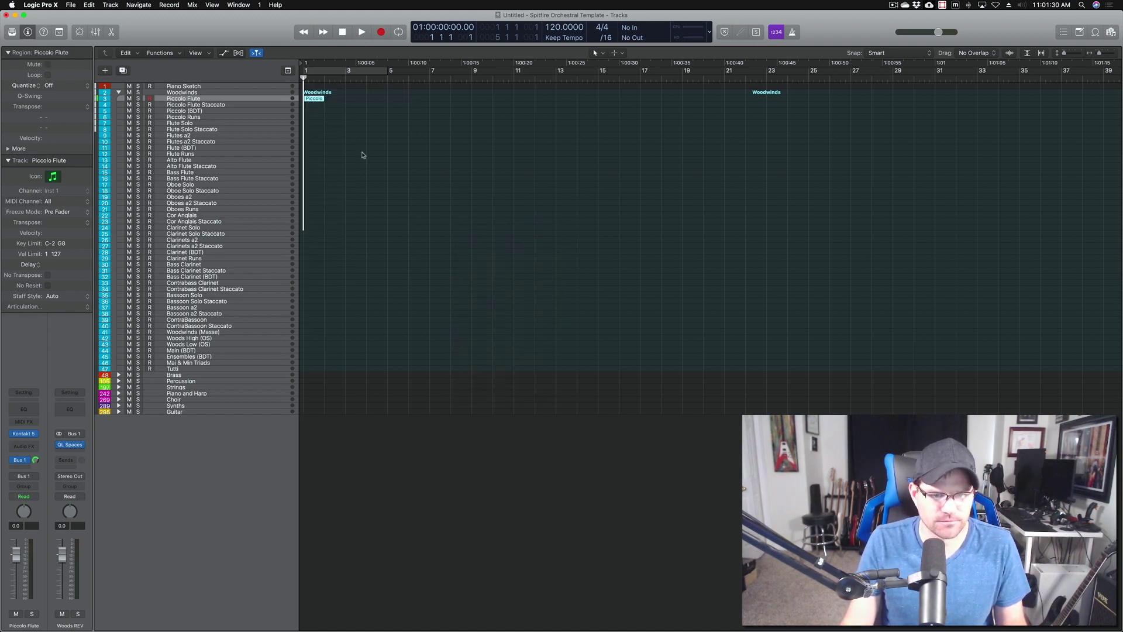
Open the Piccolo Flute region in the Piano Roll and show its Modulation data in the automation area
{"action": "key", "text": "p"}
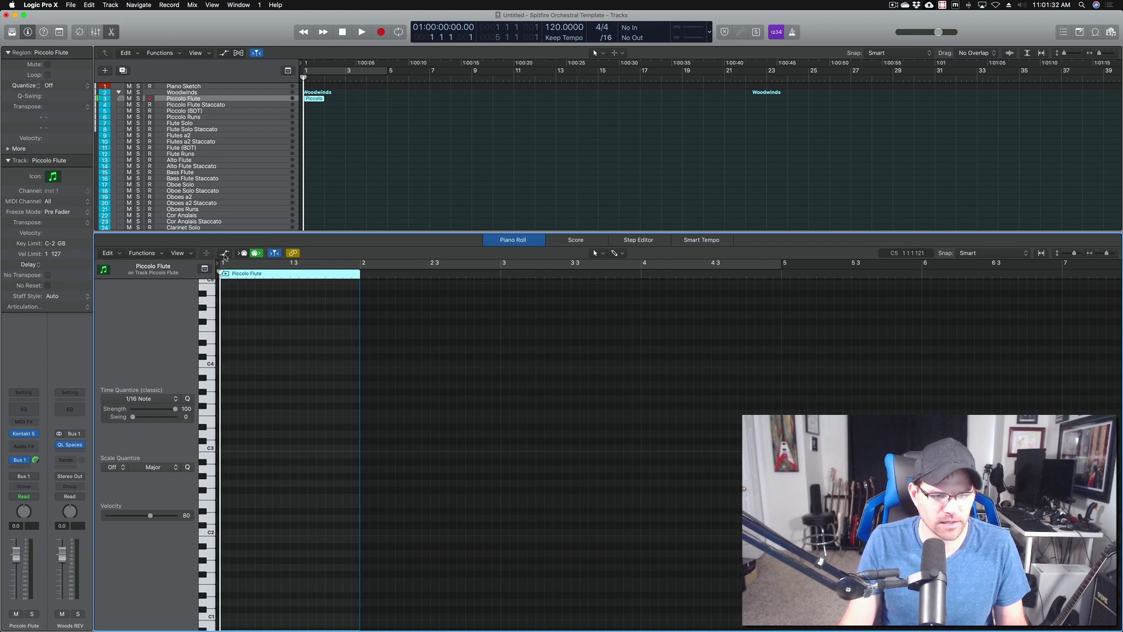
{"action": "left_click", "coordinate": [224, 254]}
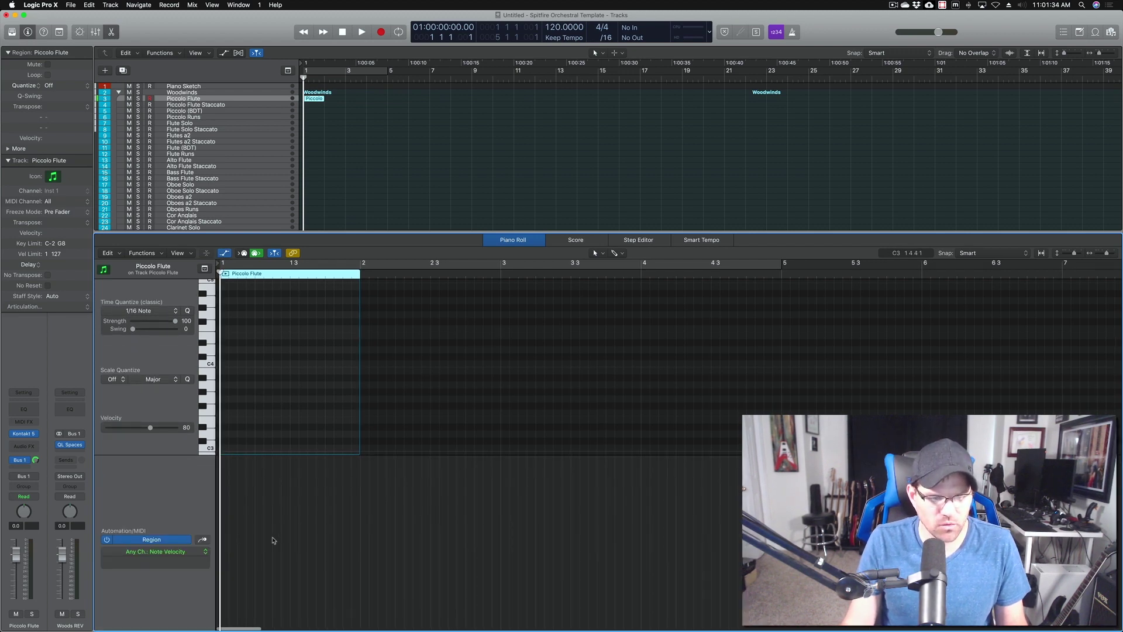
{"action": "left_click", "coordinate": [164, 551]}
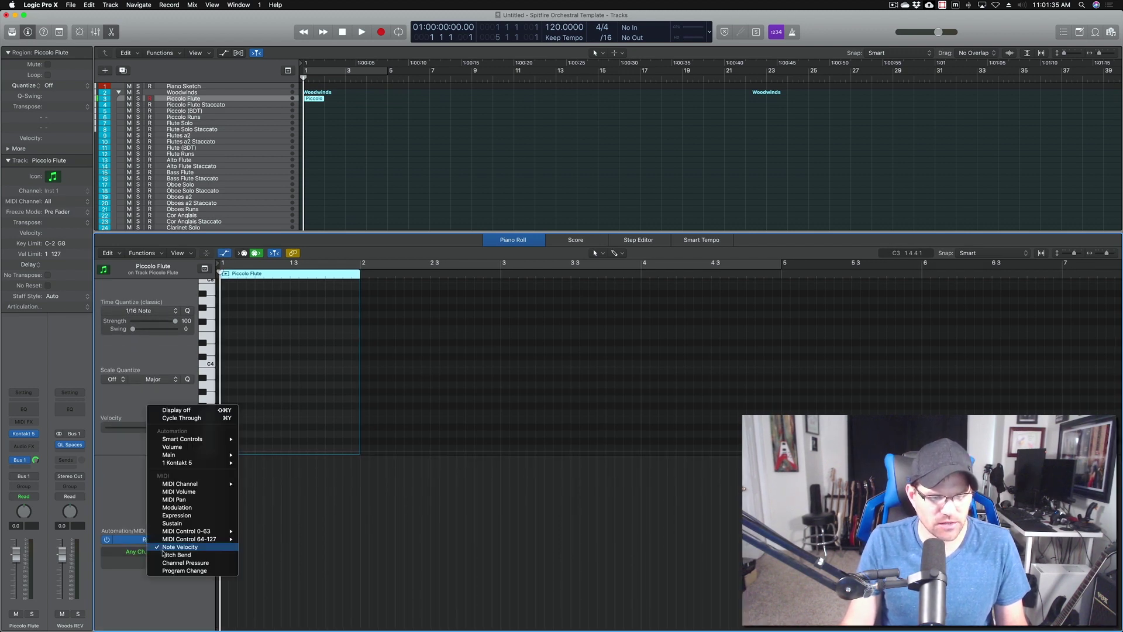
{"action": "left_click", "coordinate": [180, 507]}
Add modulation points at bar 1 and just before beat 3, raising the second point to 83 to form a ramp
{"action": "left_click", "coordinate": [226, 537]}
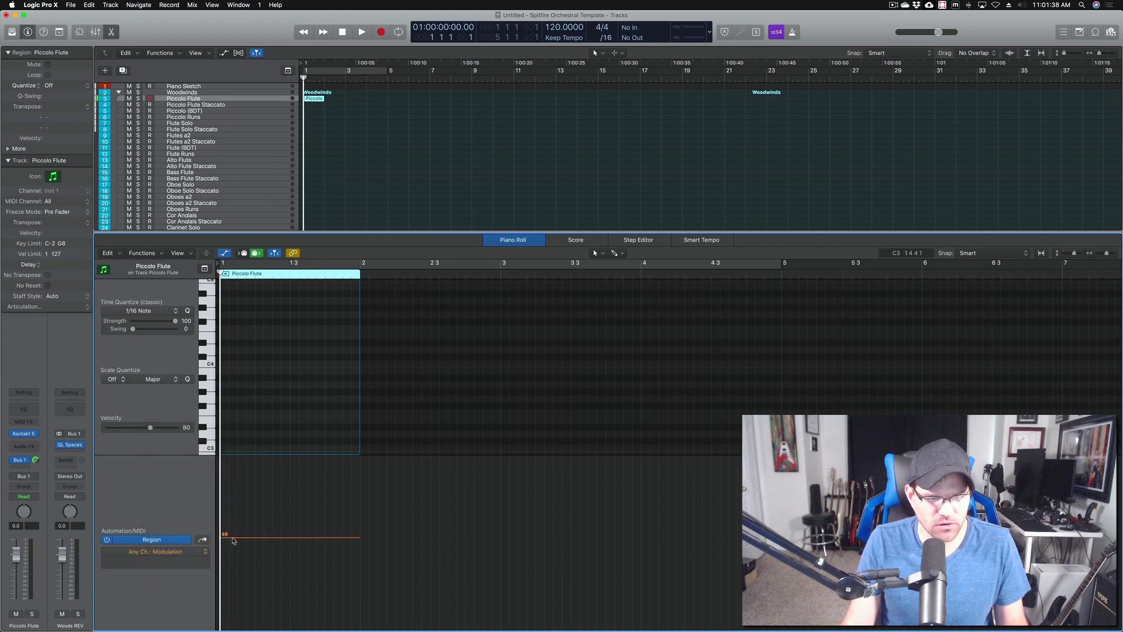
{"action": "left_click", "coordinate": [273, 538]}
{"action": "left_click_drag", "start_coordinate": [274, 538], "coordinate": [273, 515]}
Bend the rising modulation ramp into a downward-bowed curve using the Automation Curve tool
{"action": "key", "text": "t"}
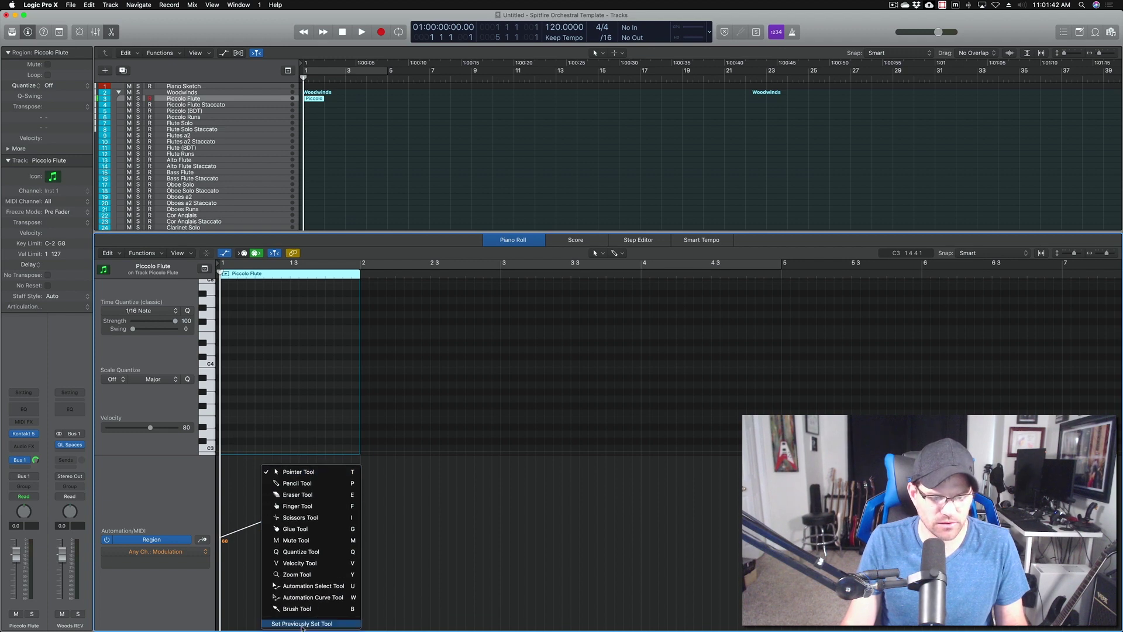
{"action": "left_click", "coordinate": [267, 538]}
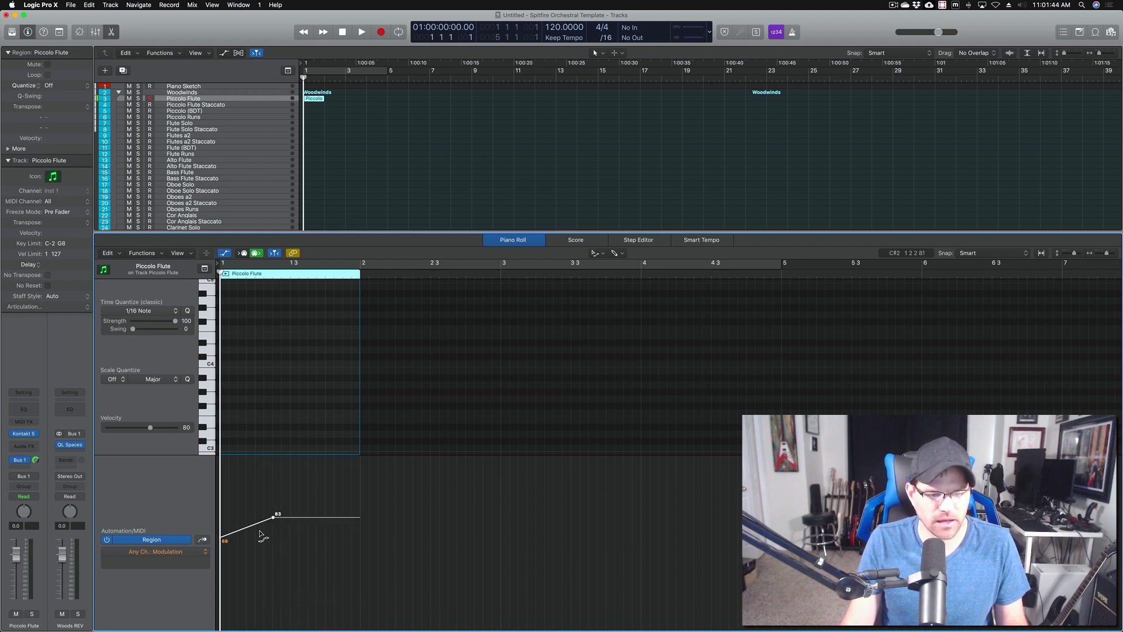
{"action": "left_click_drag", "start_coordinate": [262, 534], "coordinate": [275, 553]}
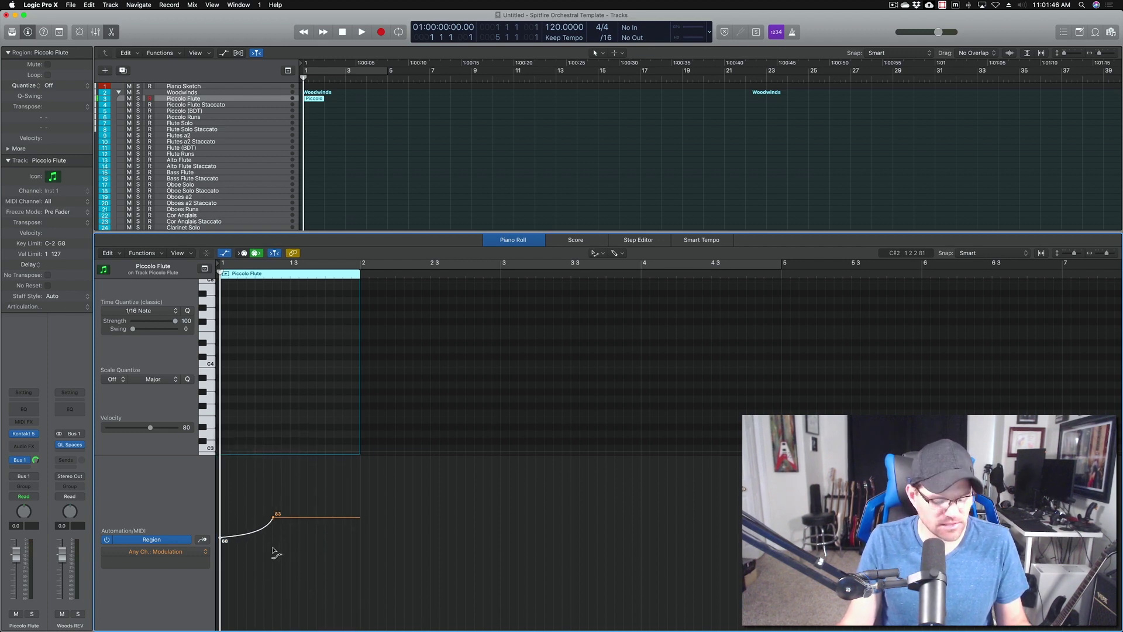
Close the Piano Roll editor and delete the test region from the Piccolo Flute track
{"action": "key", "text": "e"}
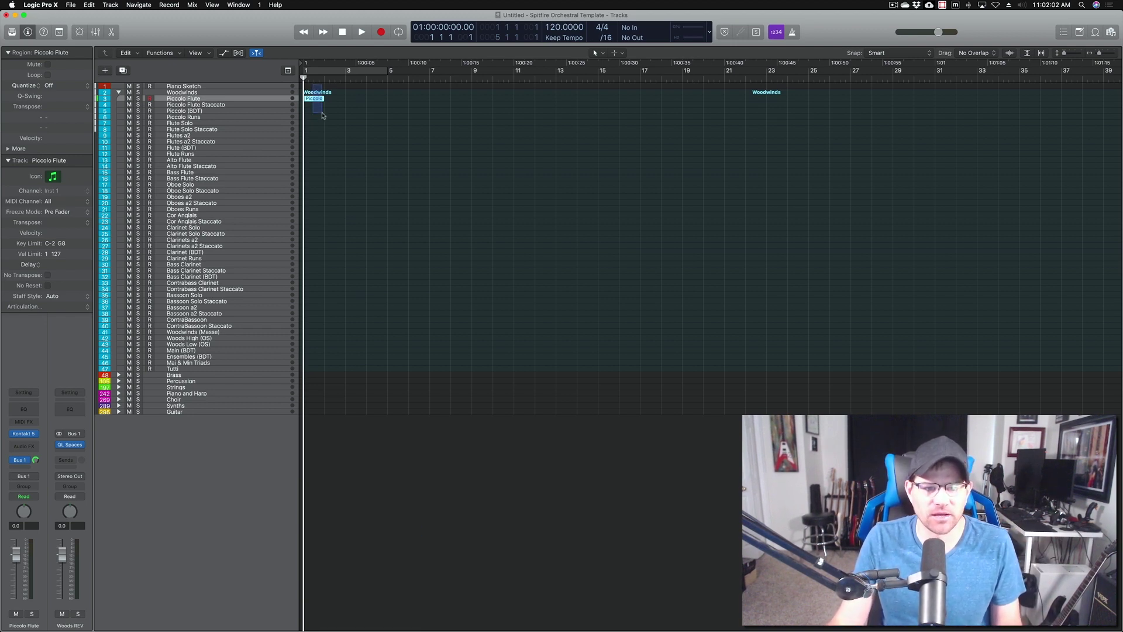
{"action": "key", "text": "Delete"}
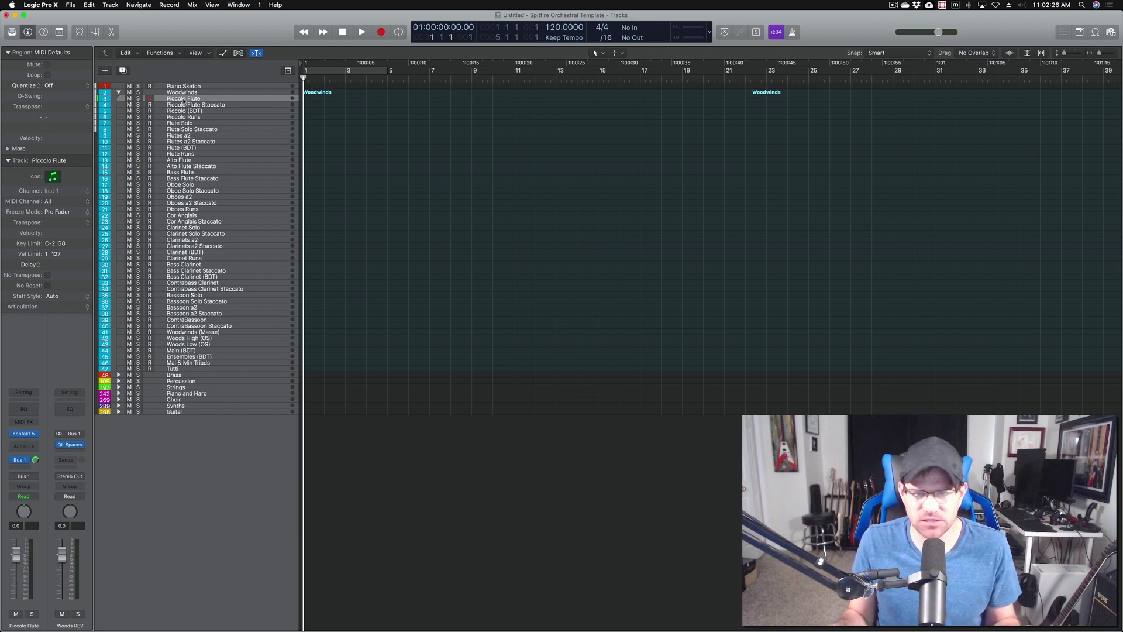
Check the Piccolo Flute Staccato channel strip and inspect the Piccolo (BDT) track's Kontakt instrument, closing its window when done
{"action": "left_click", "coordinate": [181, 107]}
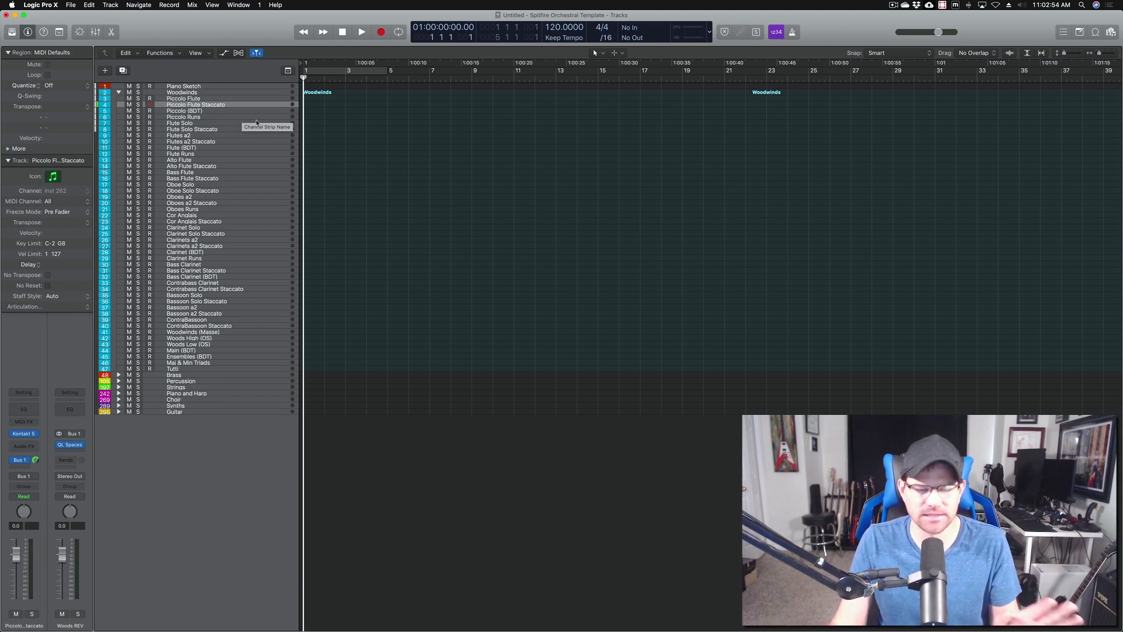
{"action": "left_click", "coordinate": [202, 112]}
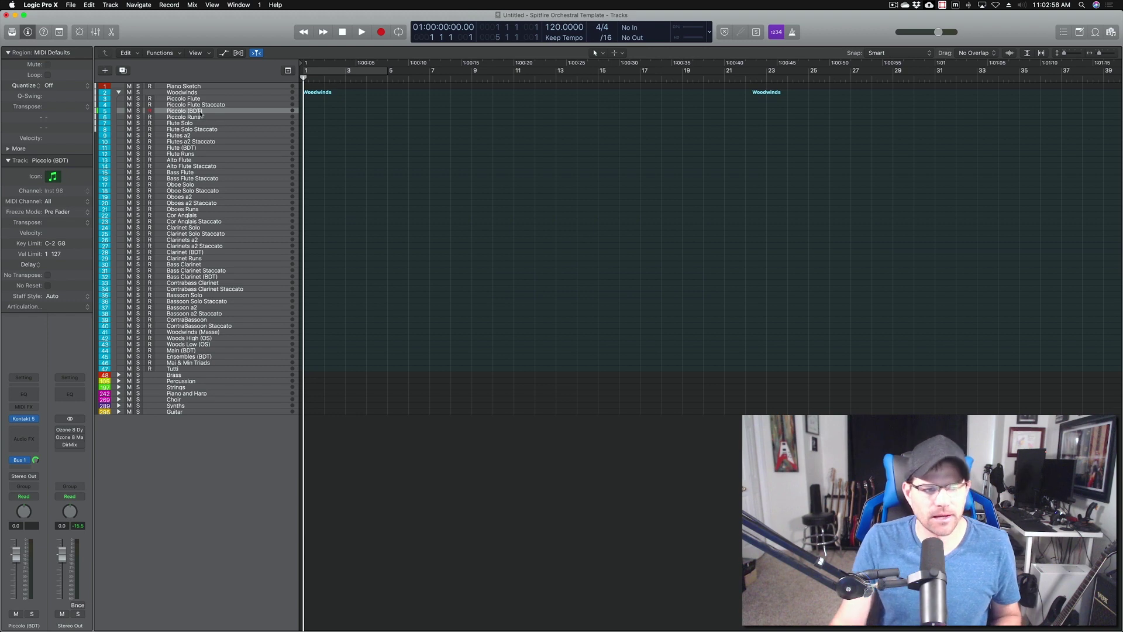
{"action": "double_click", "coordinate": [202, 111]}
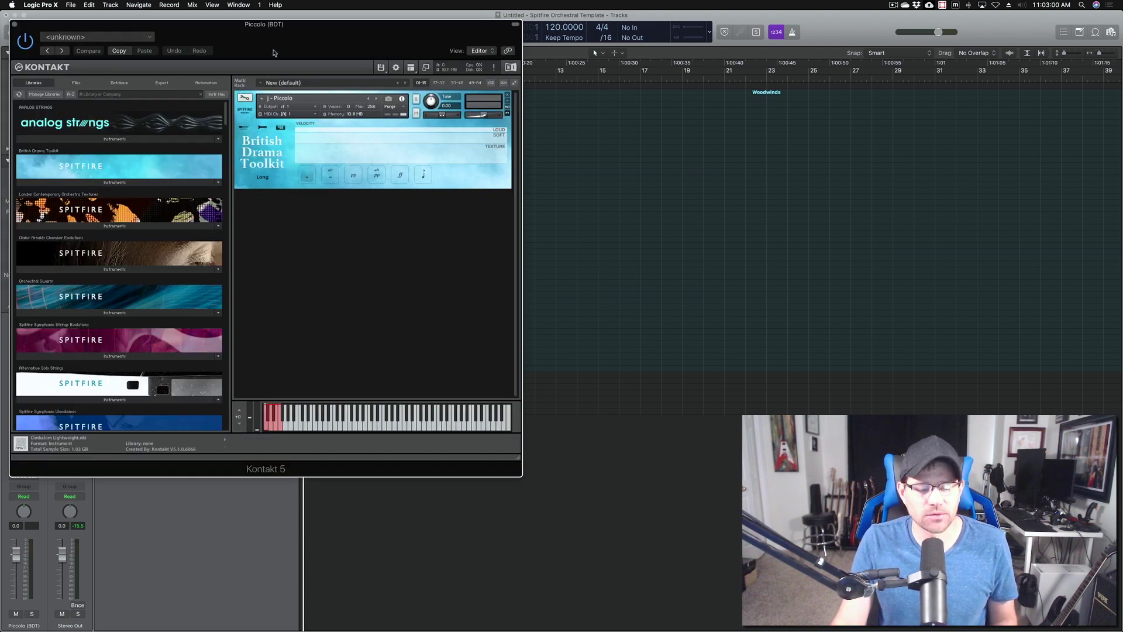
{"action": "left_click_drag", "start_coordinate": [274, 52], "coordinate": [568, 116]}
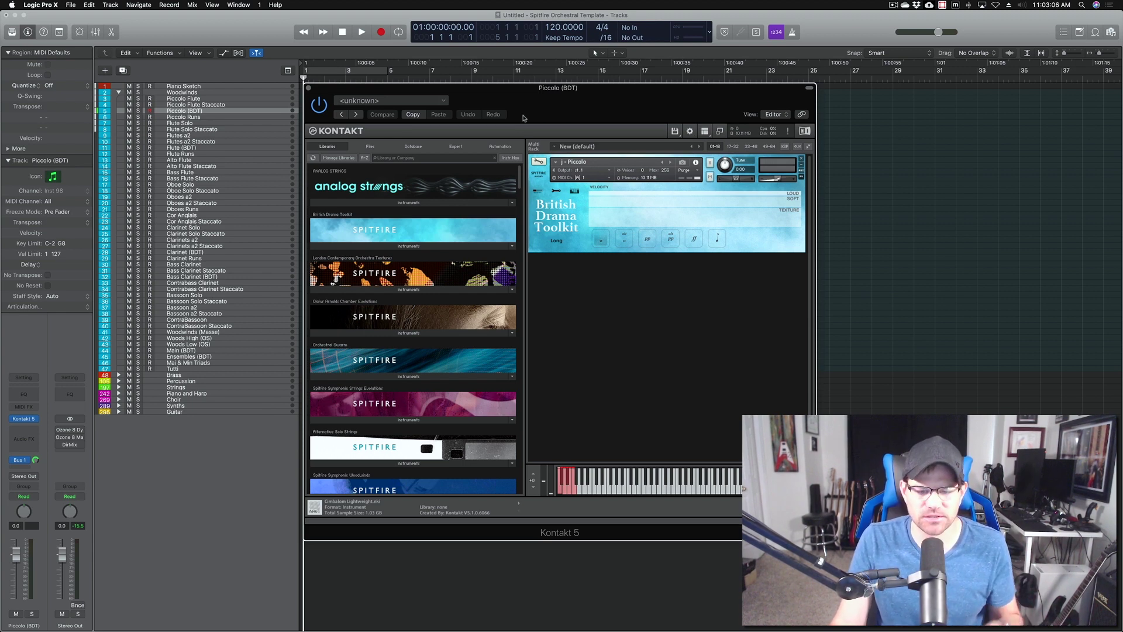
{"action": "left_click", "coordinate": [309, 89]}
Open the Flute Runs track's Play instrument, move its window clear of the track list to view it, and close it
{"action": "left_click", "coordinate": [196, 154]}
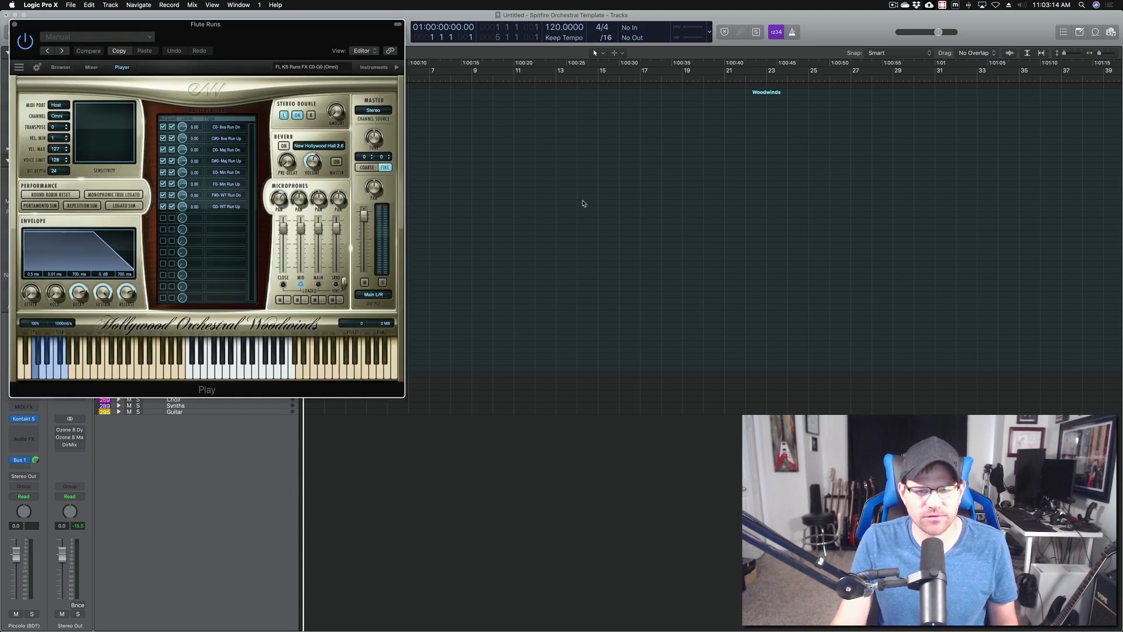
{"action": "left_click_drag", "start_coordinate": [277, 35], "coordinate": [594, 108]}
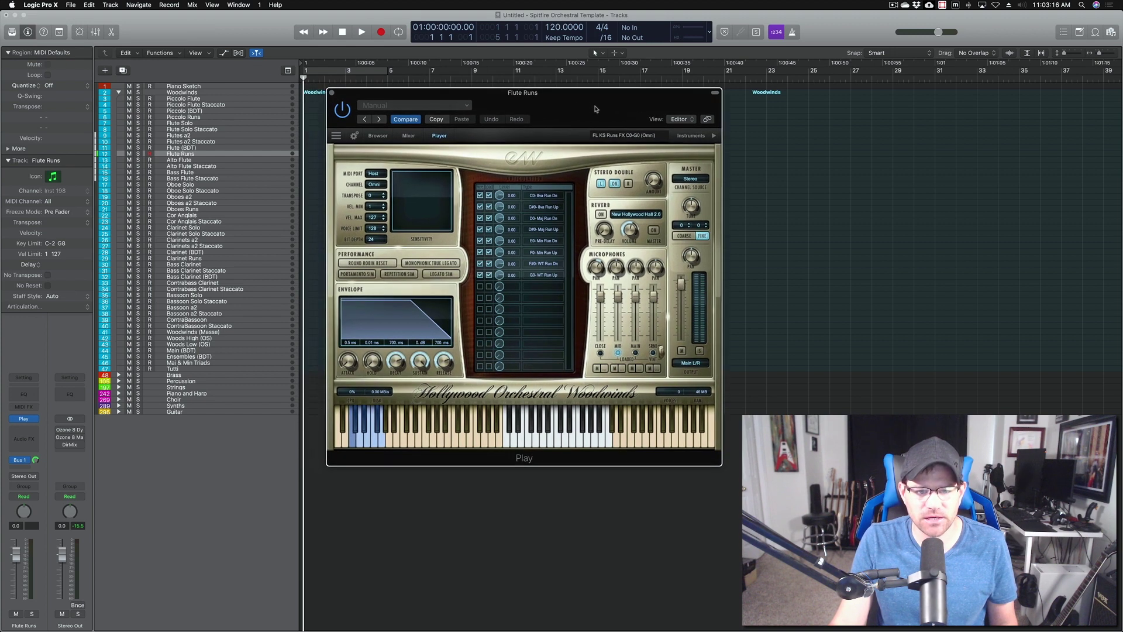
{"action": "left_click", "coordinate": [332, 95]}
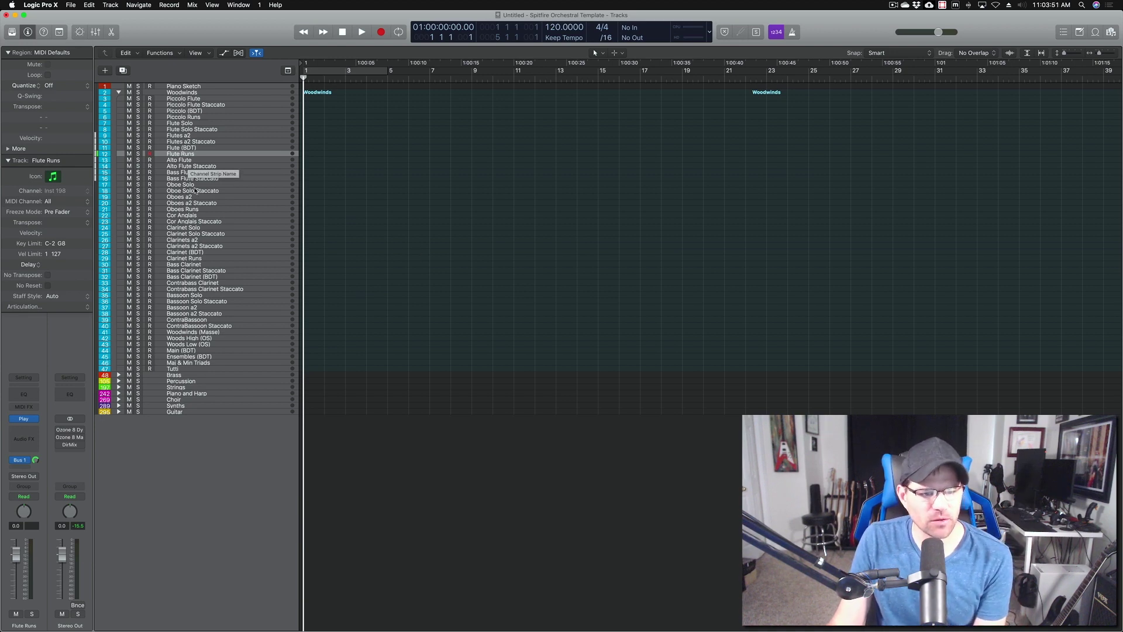
Select the Woodwinds (Masse) track, and view the Woods High (OS) track's Kontakt instrument before closing its window
{"action": "left_click", "coordinate": [193, 332]}
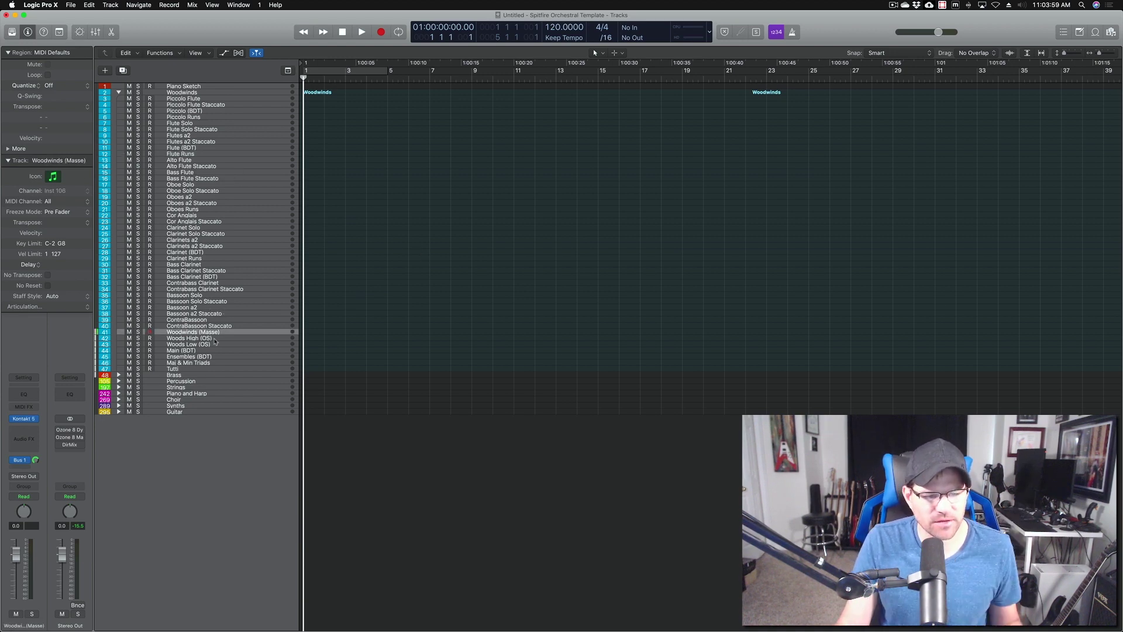
{"action": "left_click", "coordinate": [213, 339]}
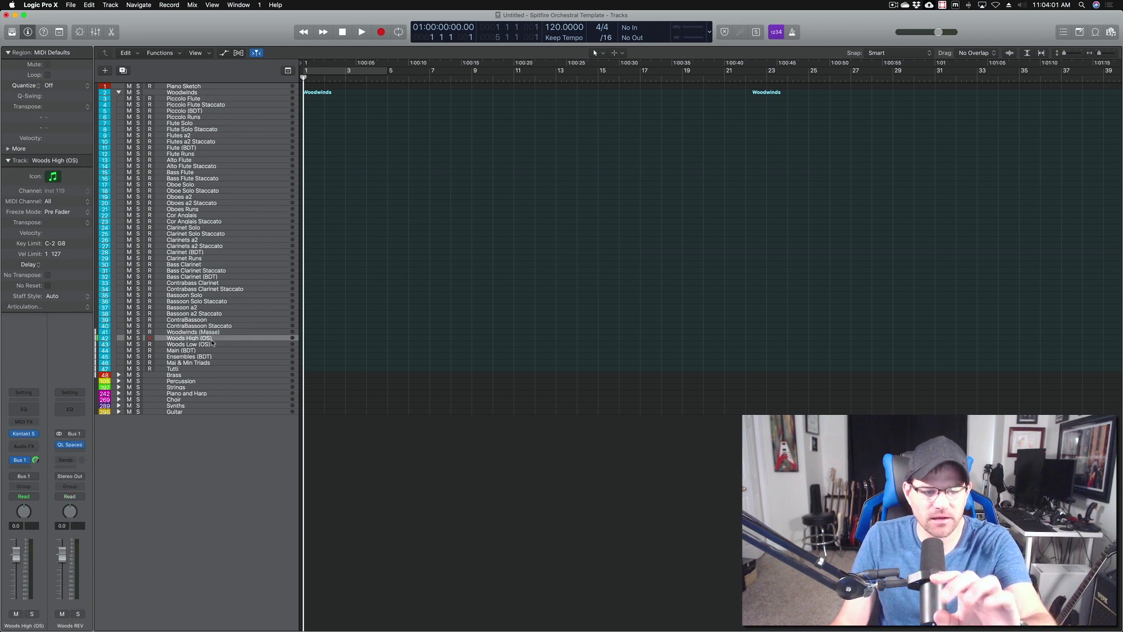
{"action": "key", "text": "v"}
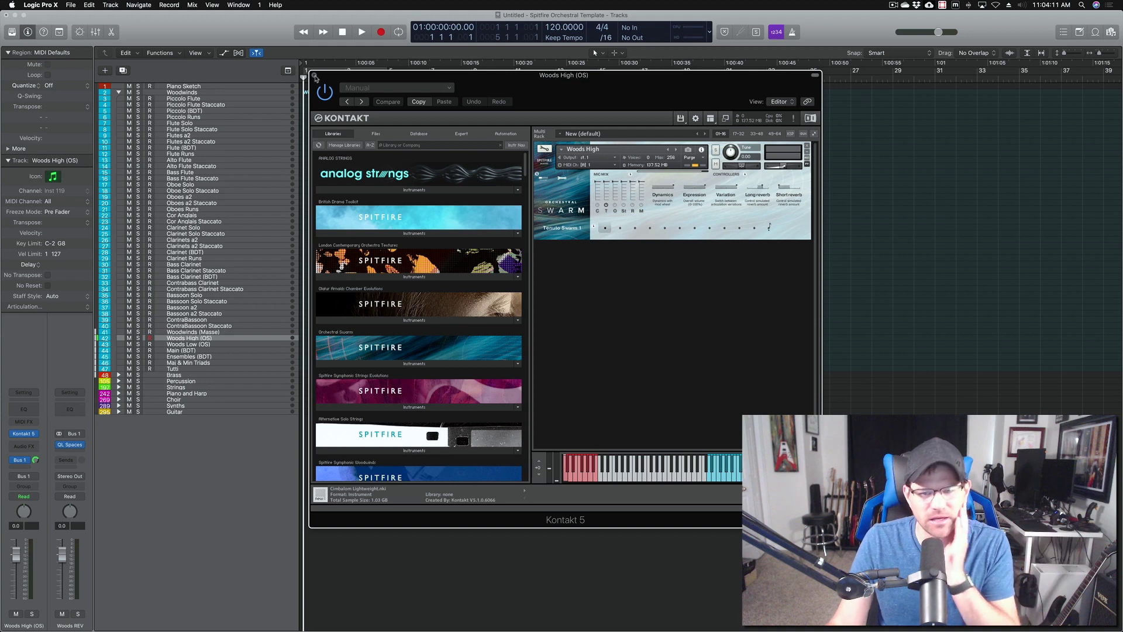
{"action": "left_click", "coordinate": [315, 76]}
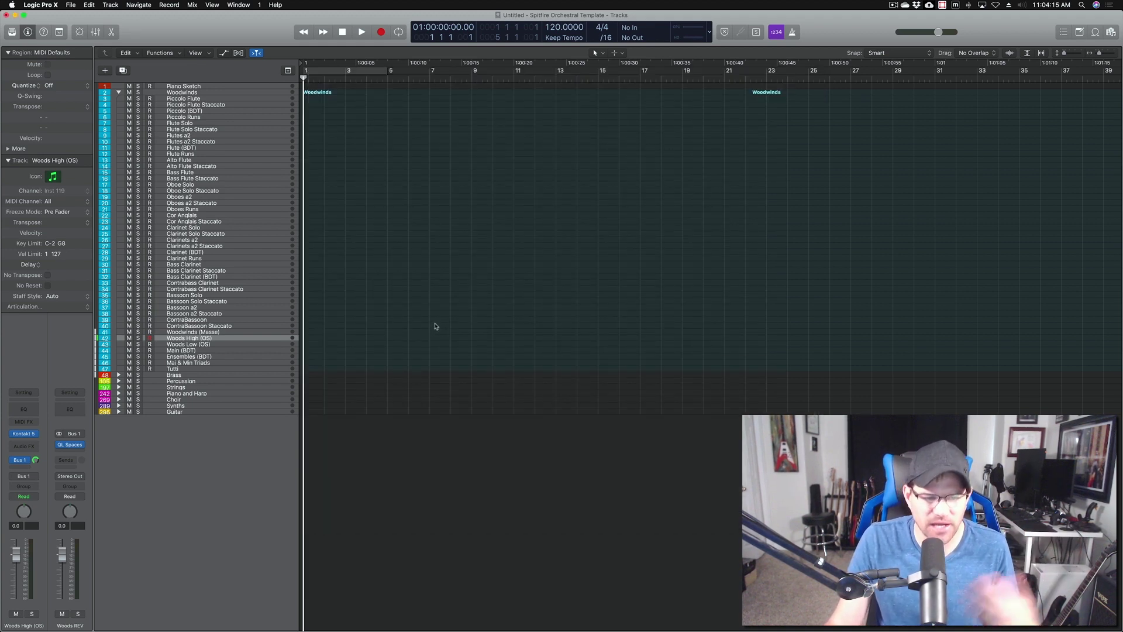
Select the Main (BDT) and Ensembles (BDT) tracks in turn to view their channel strips
{"action": "left_click", "coordinate": [193, 350]}
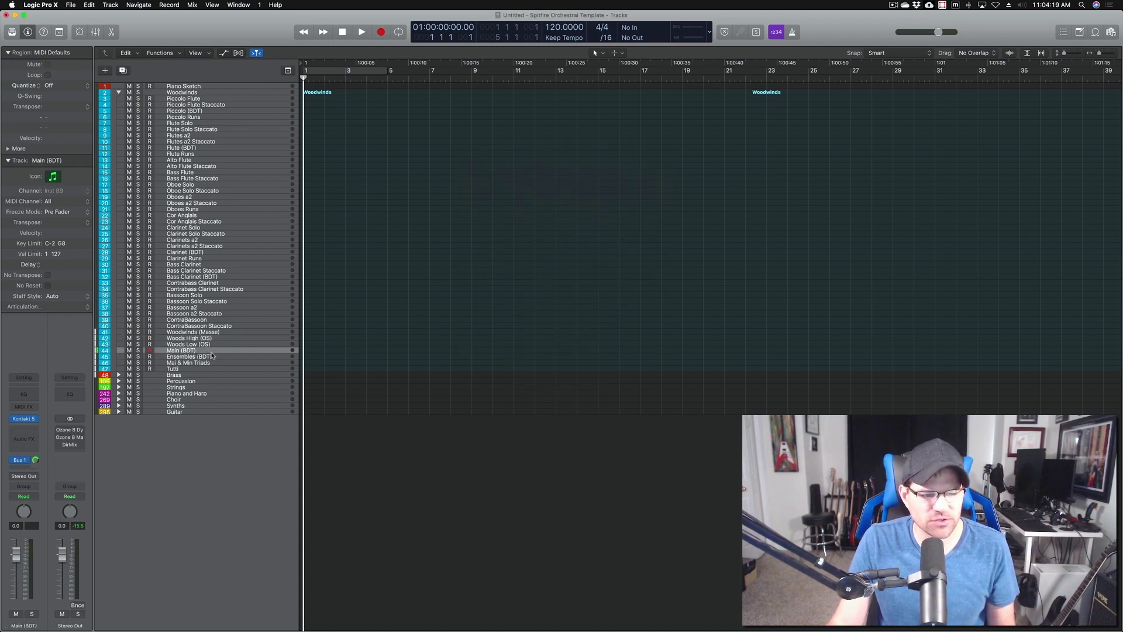
{"action": "left_click", "coordinate": [208, 356]}
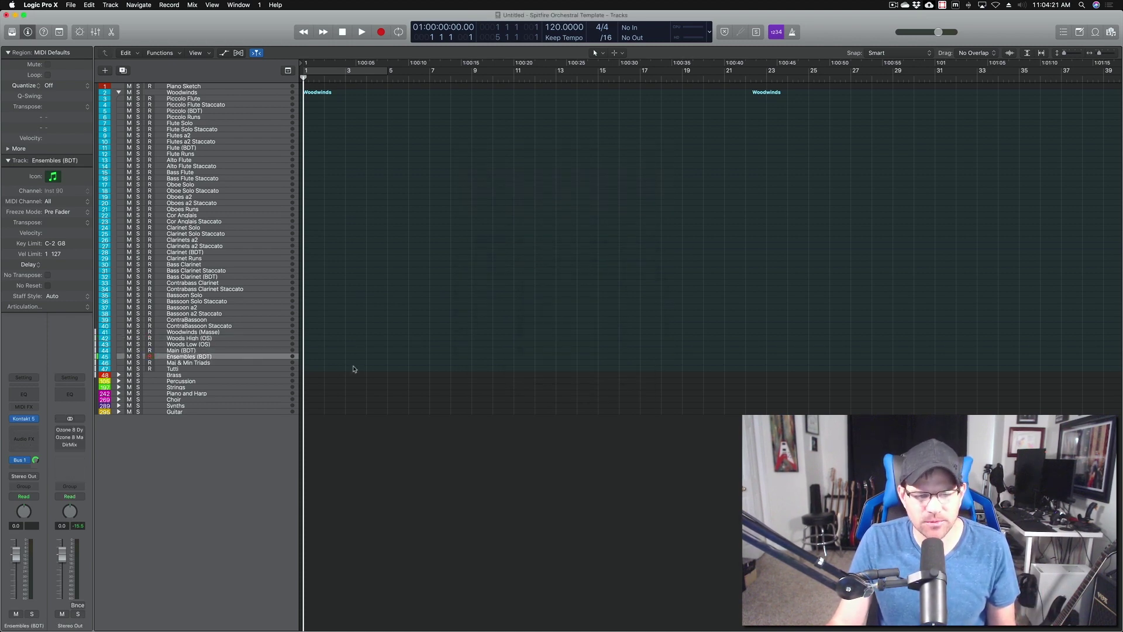
Select the Maj & Min Triads track, view its Kontakt instrument clear of the track list, and close the window
{"action": "key", "text": "Down"}
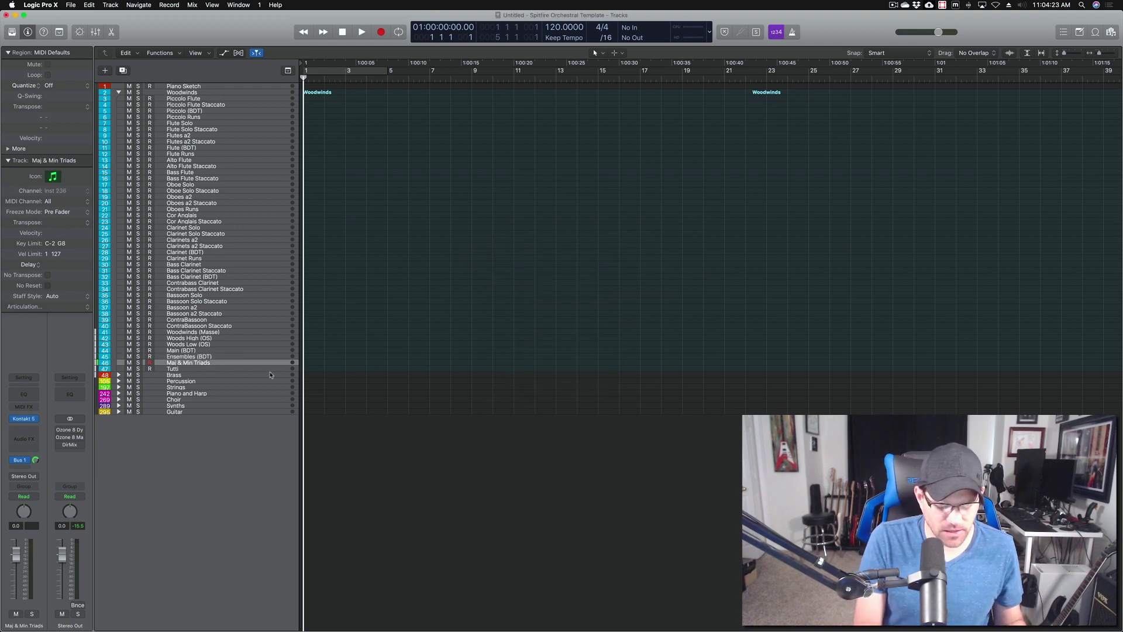
{"action": "key", "text": "v"}
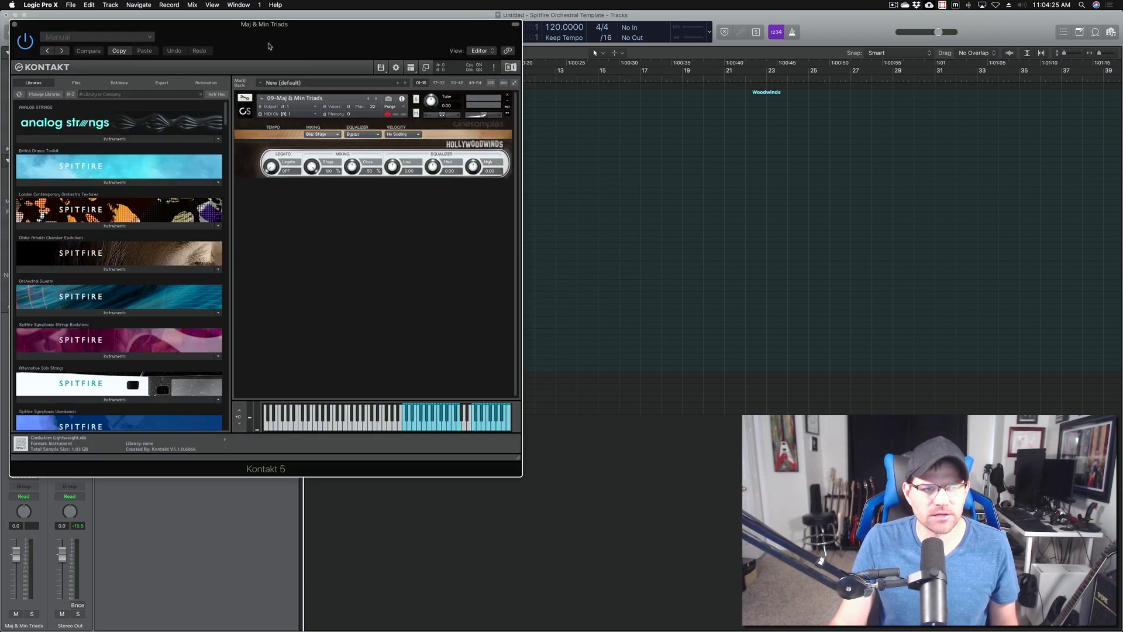
{"action": "left_click_drag", "start_coordinate": [269, 46], "coordinate": [517, 98]}
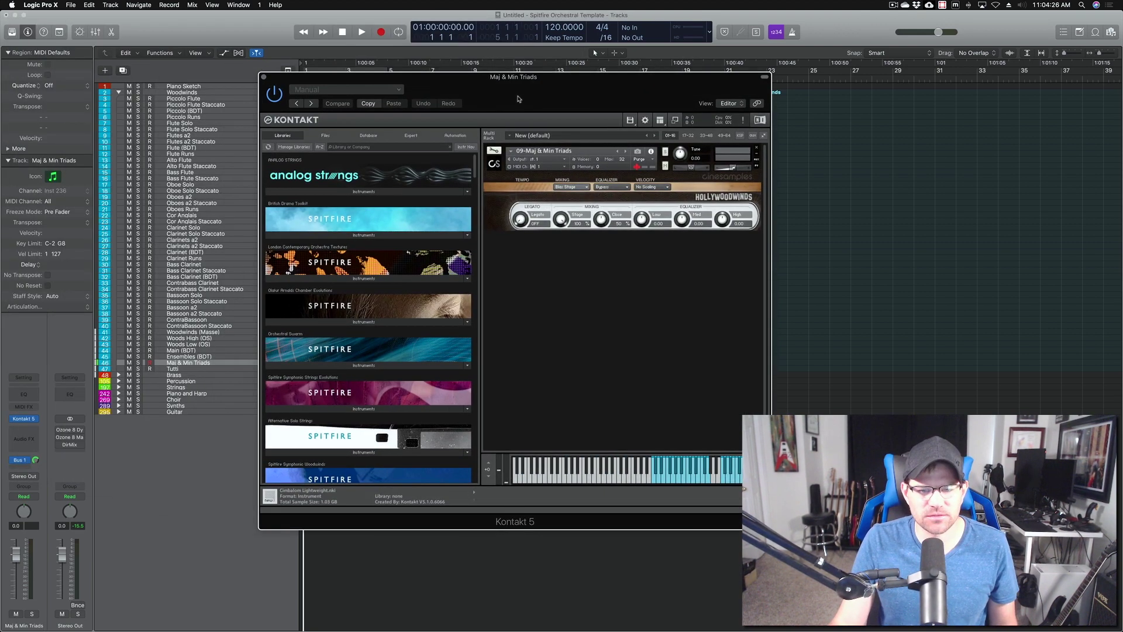
{"action": "left_click", "coordinate": [265, 77]}
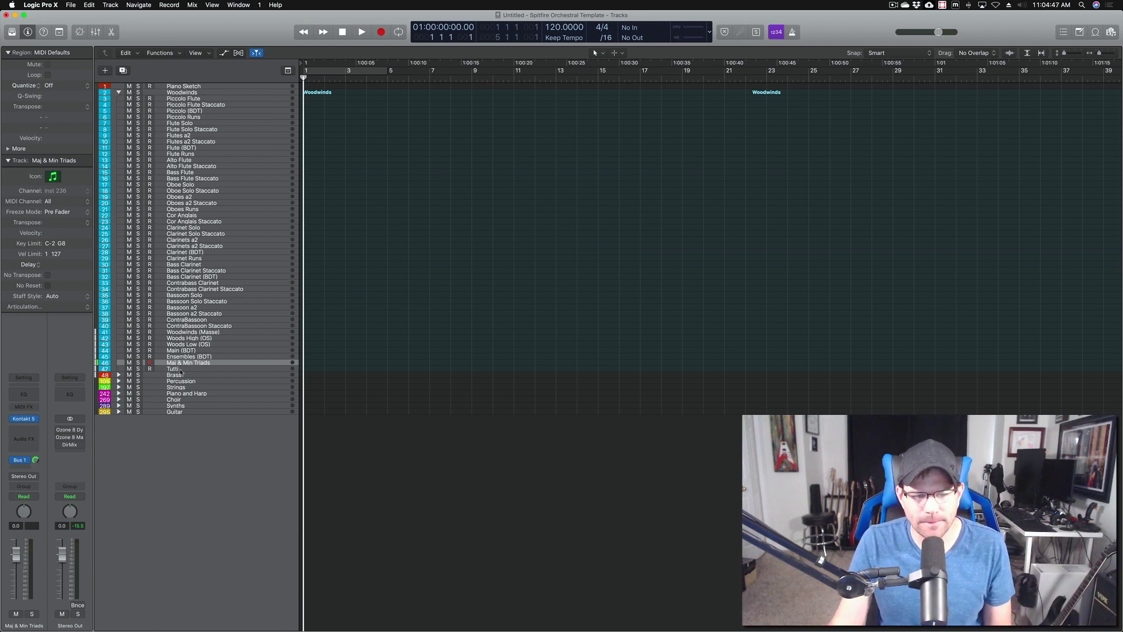
Collapse the Woodwinds track stack and expand the Brass stack to show its tracks
{"action": "left_click", "coordinate": [119, 92]}
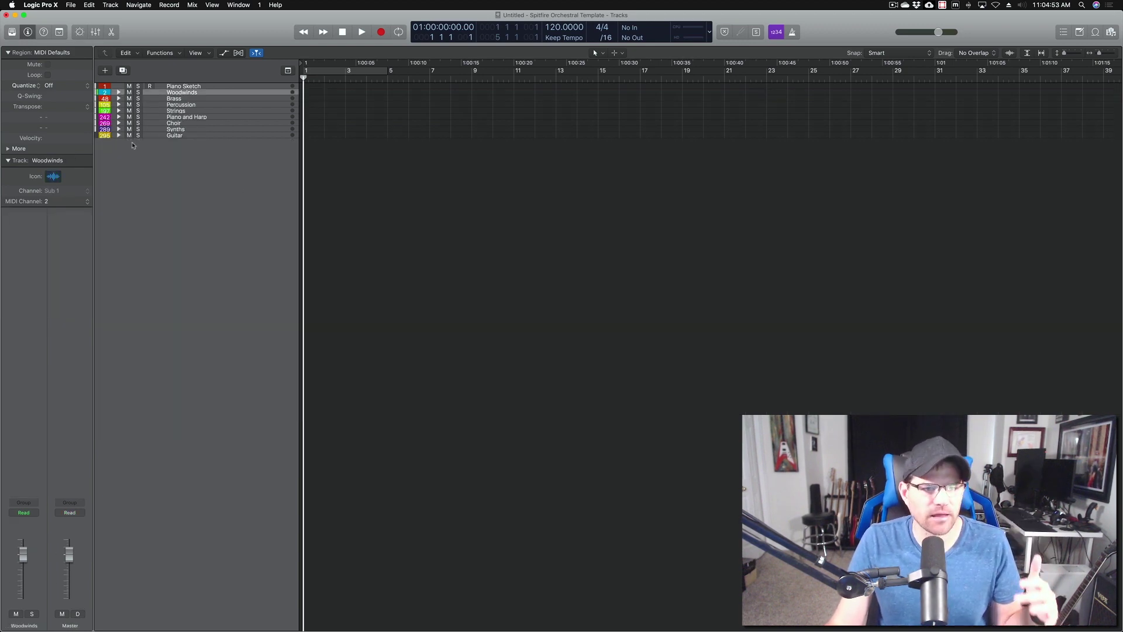
{"action": "left_click", "coordinate": [119, 98]}
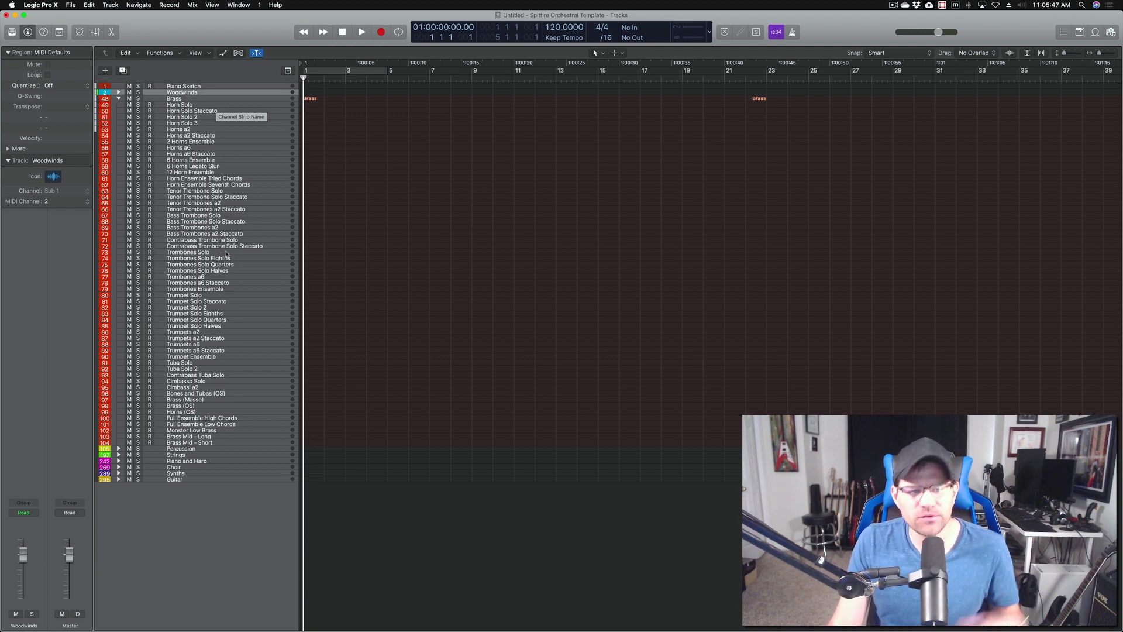
View the 12 Horn Ensemble track's CineBrass Pro instrument in Kontakt, moving its window off the track list before closing it
{"action": "left_click", "coordinate": [193, 172]}
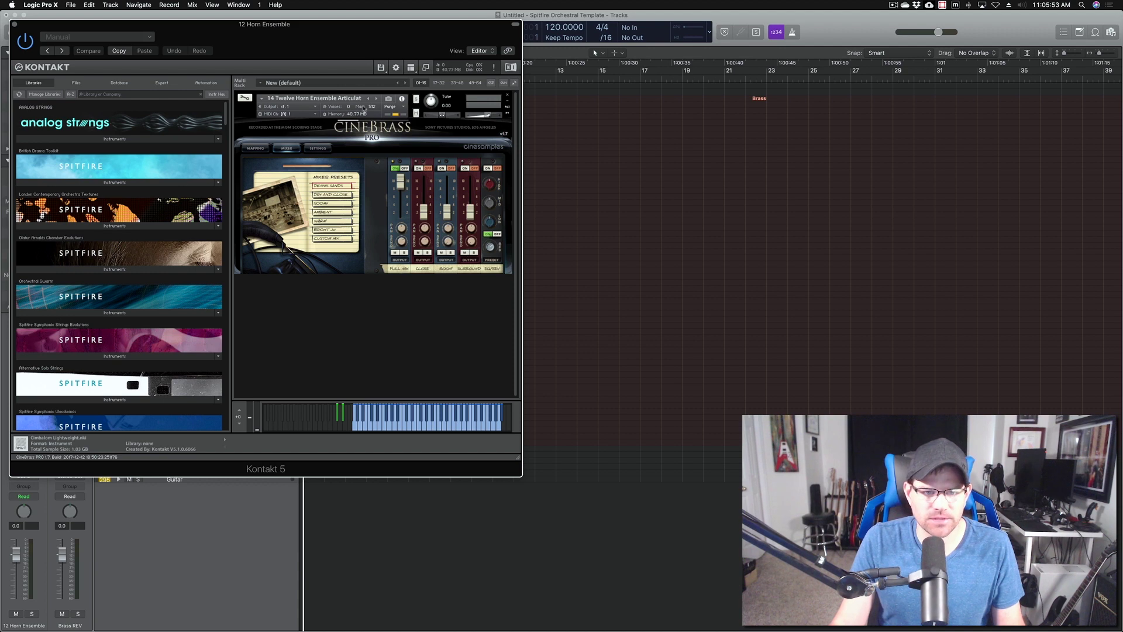
{"action": "left_click_drag", "start_coordinate": [350, 46], "coordinate": [636, 112]}
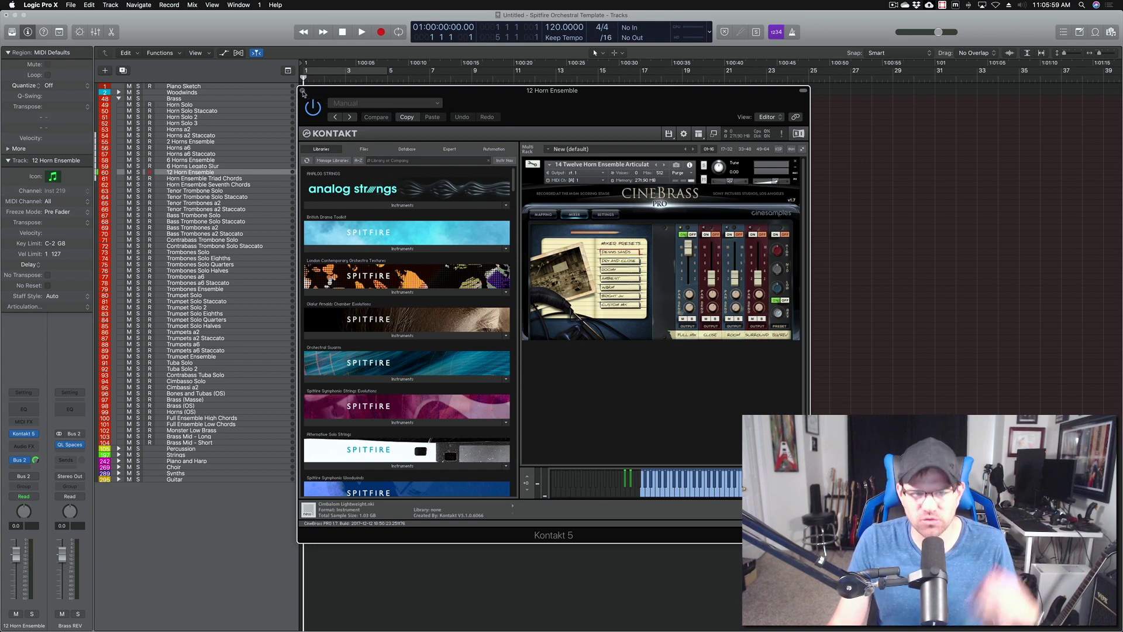
{"action": "left_click", "coordinate": [303, 91]}
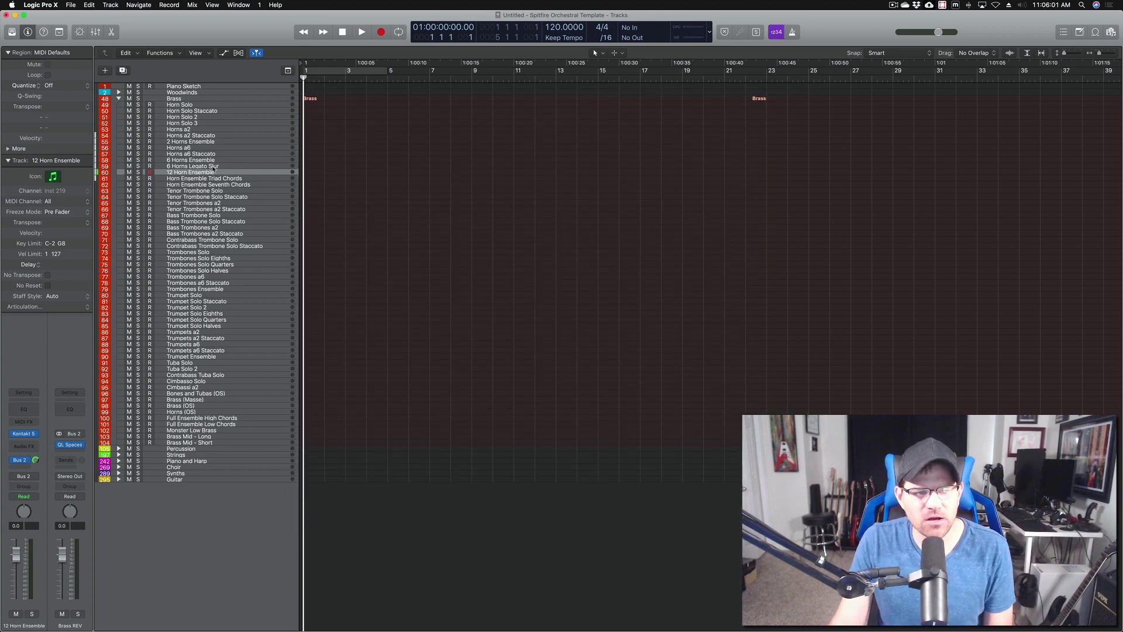
Inspect the 6 Horns Legato Slur track's Play instrument with its window moved aside, closing it when done
{"action": "left_click", "coordinate": [231, 168]}
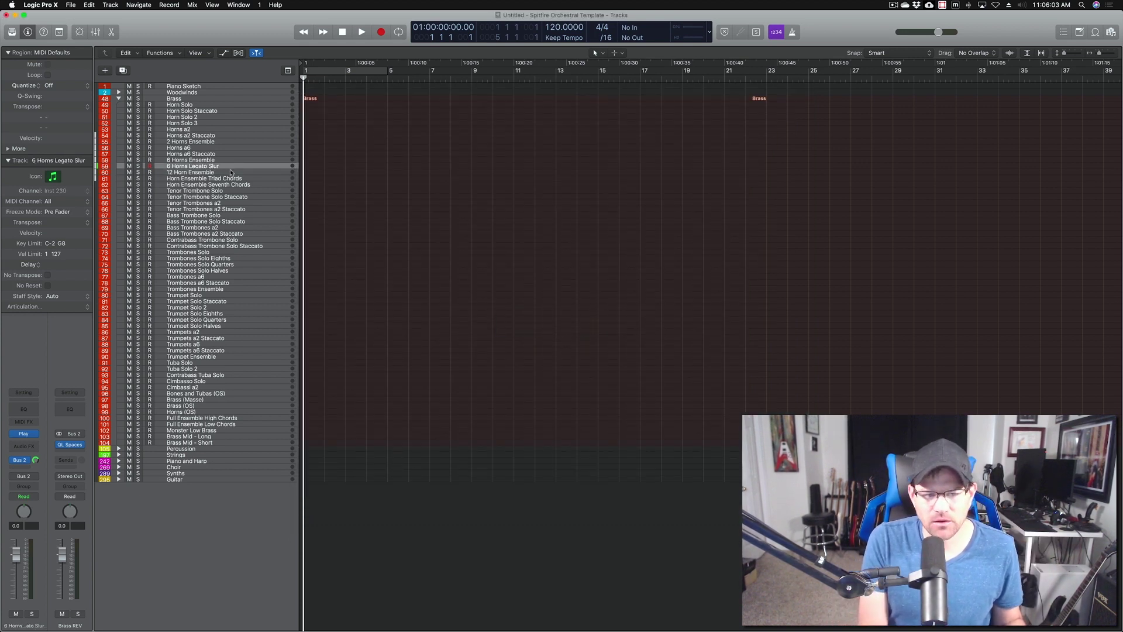
{"action": "key", "text": "v"}
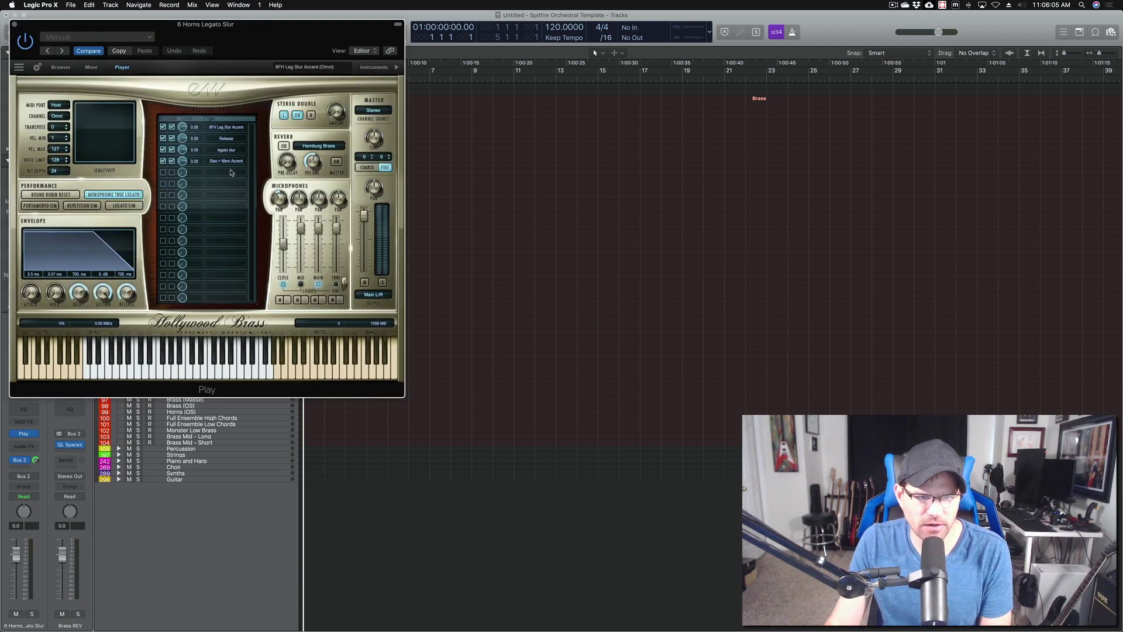
{"action": "left_click_drag", "start_coordinate": [244, 48], "coordinate": [633, 151]}
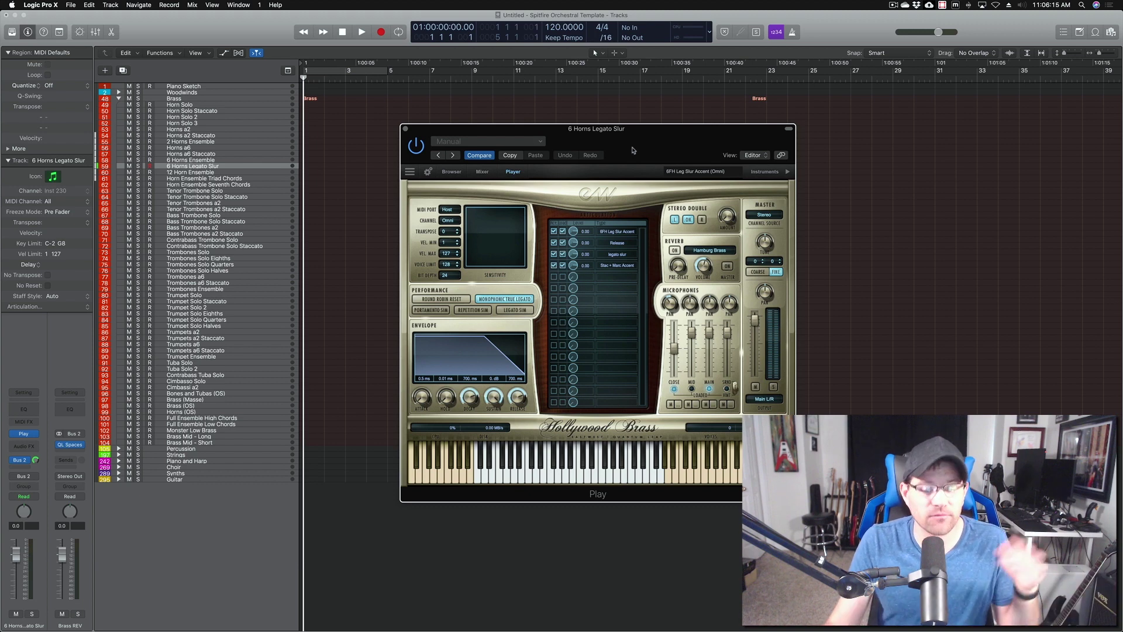
{"action": "left_click", "coordinate": [406, 128]}
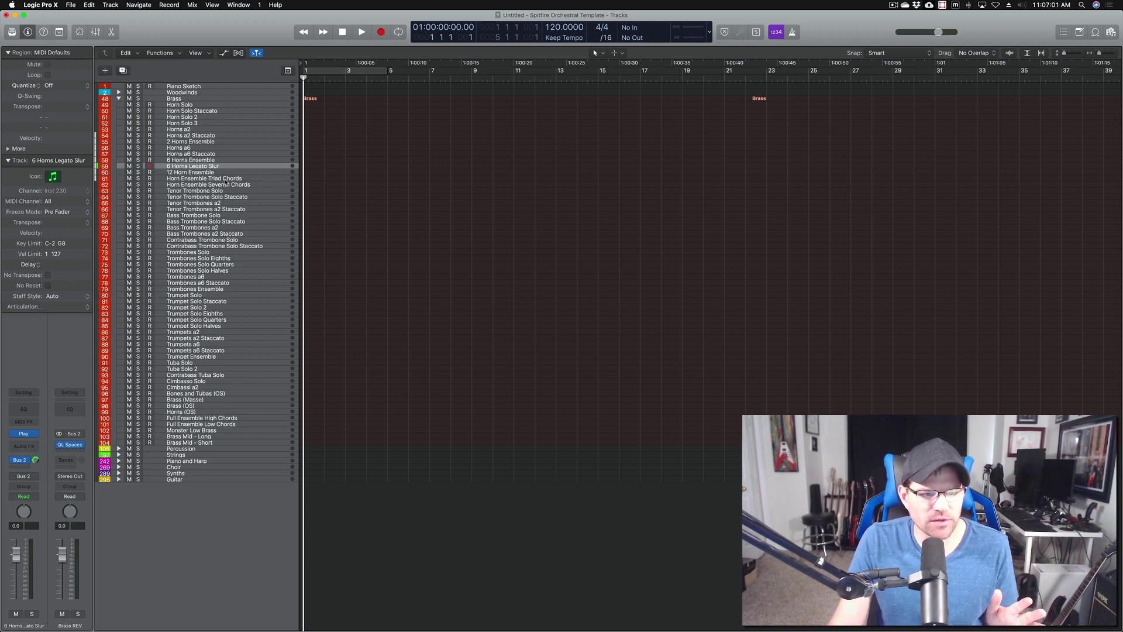
Select the Horn Ensemble Triad Chords track and view its Kontakt instrument beside the track list before closing the window
{"action": "left_click", "coordinate": [226, 179]}
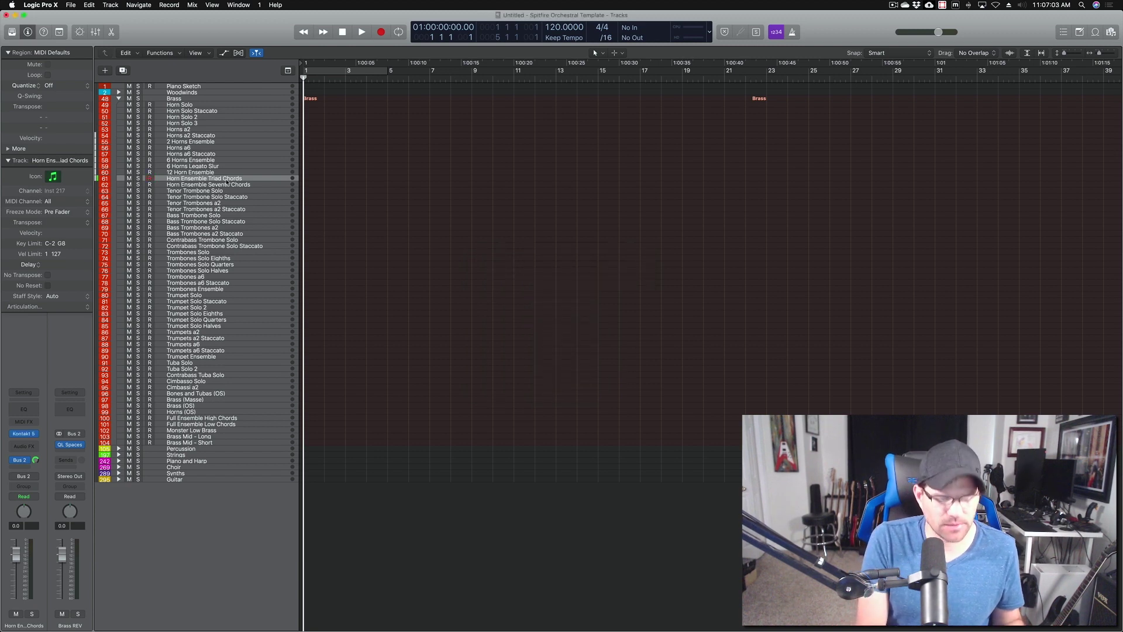
{"action": "key", "text": "v"}
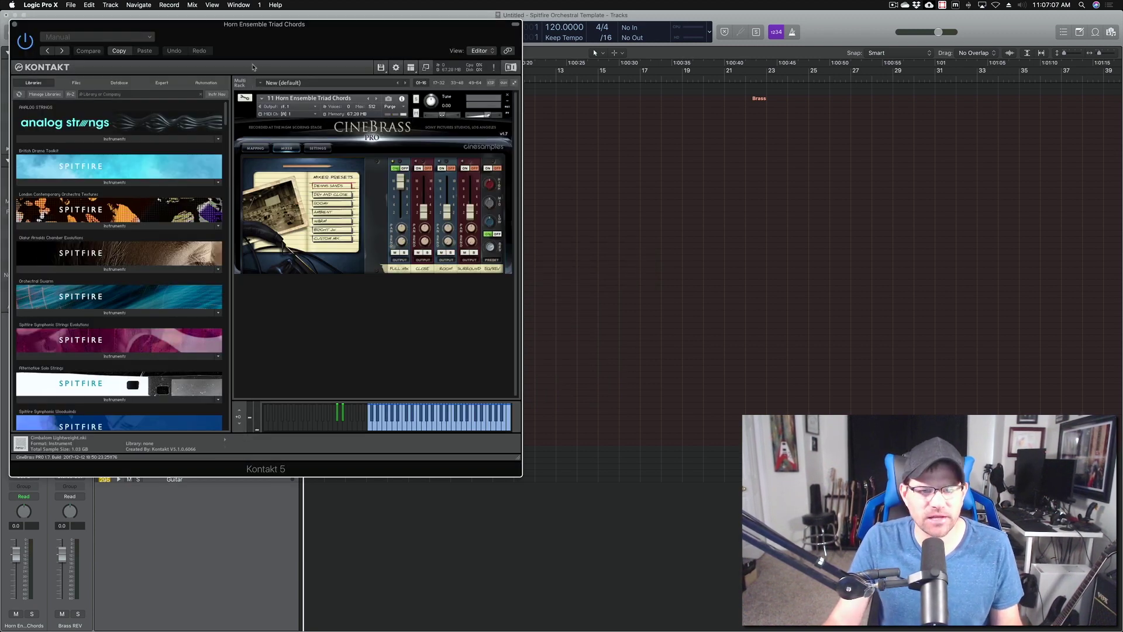
{"action": "left_click_drag", "start_coordinate": [295, 38], "coordinate": [686, 129]}
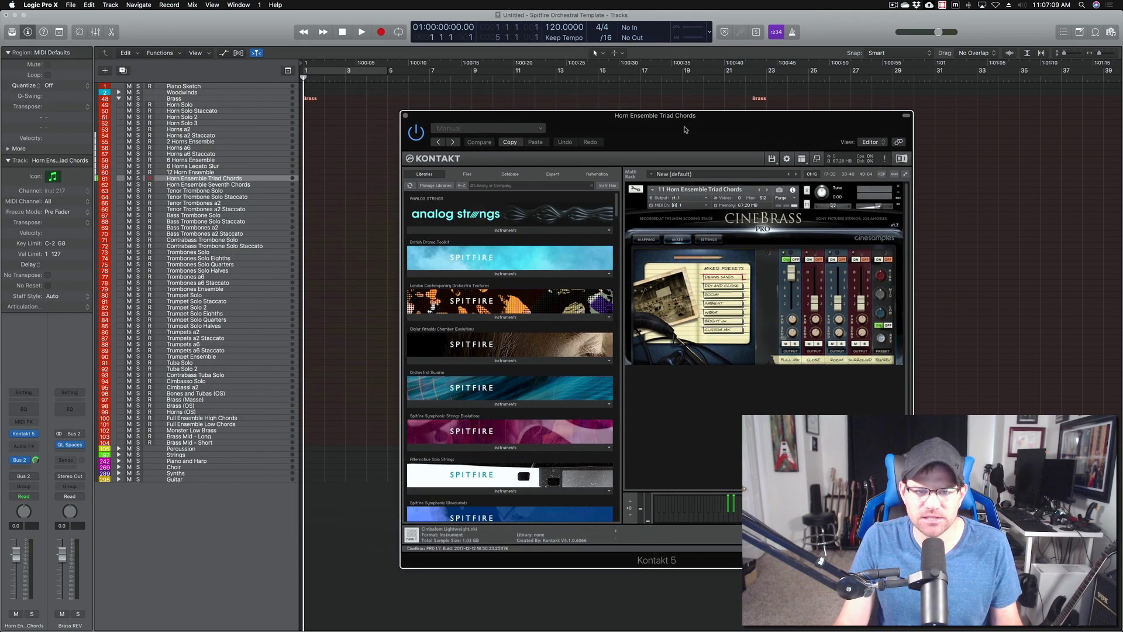
{"action": "left_click", "coordinate": [407, 117]}
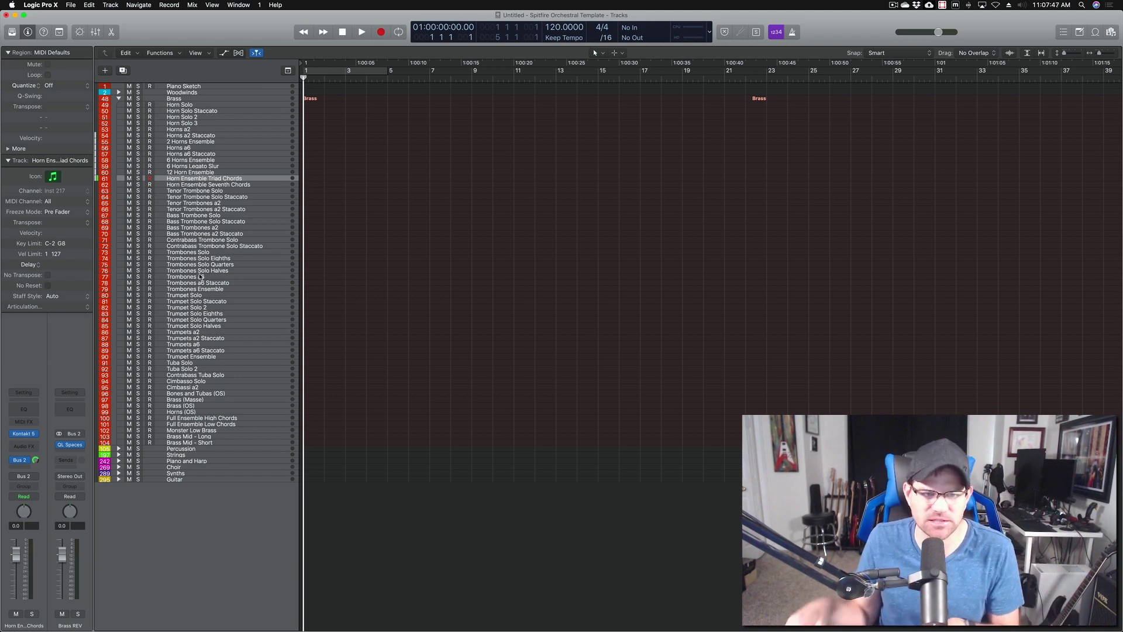
Look over the remaining brass tracks and inspect the Brass Mid - Long track's Albion instrument in Kontakt, closing its window when done
{"action": "scroll", "coordinate": [206, 266], "scroll_direction": "right", "scroll_amount": 2}
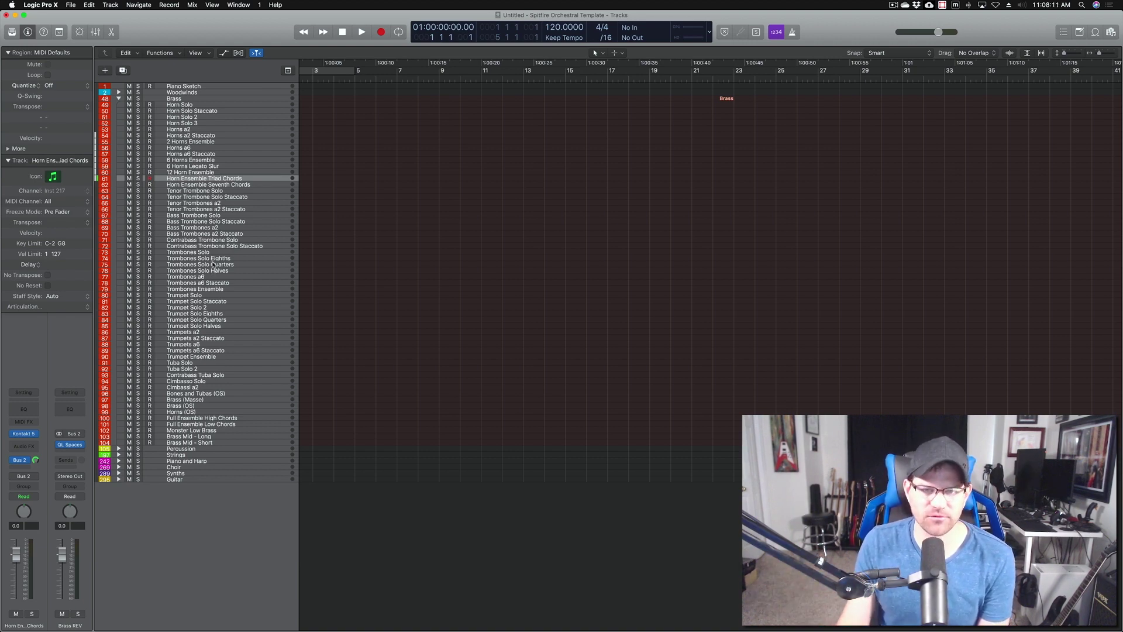
{"action": "scroll", "coordinate": [250, 311], "scroll_direction": "down", "scroll_amount": 1}
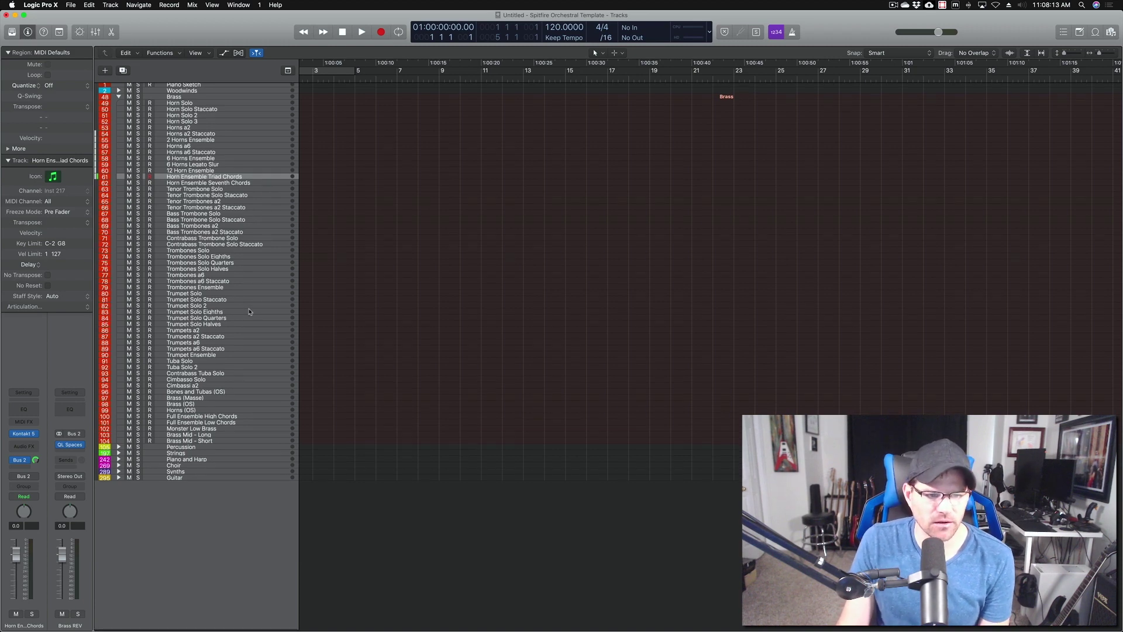
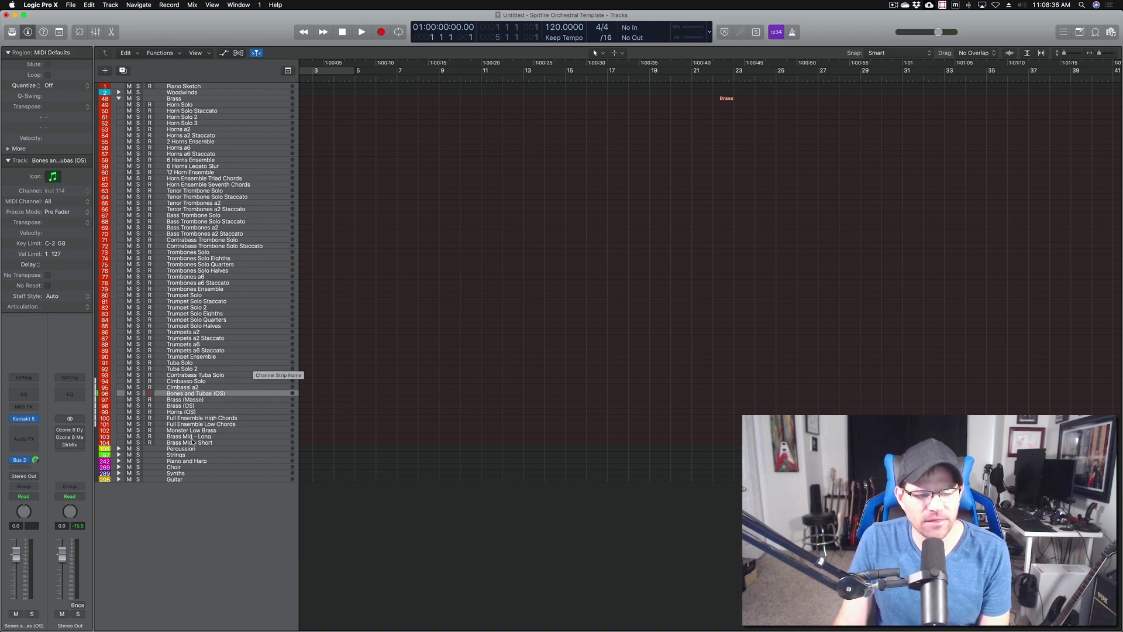
{"action": "left_click", "coordinate": [193, 438]}
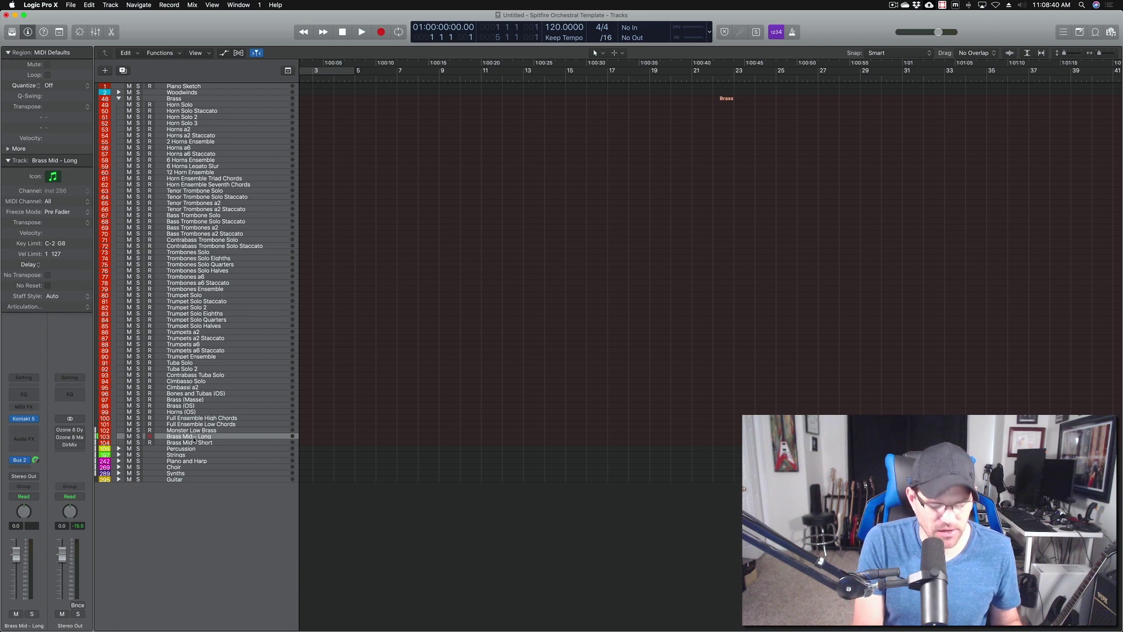
{"action": "key", "text": "v"}
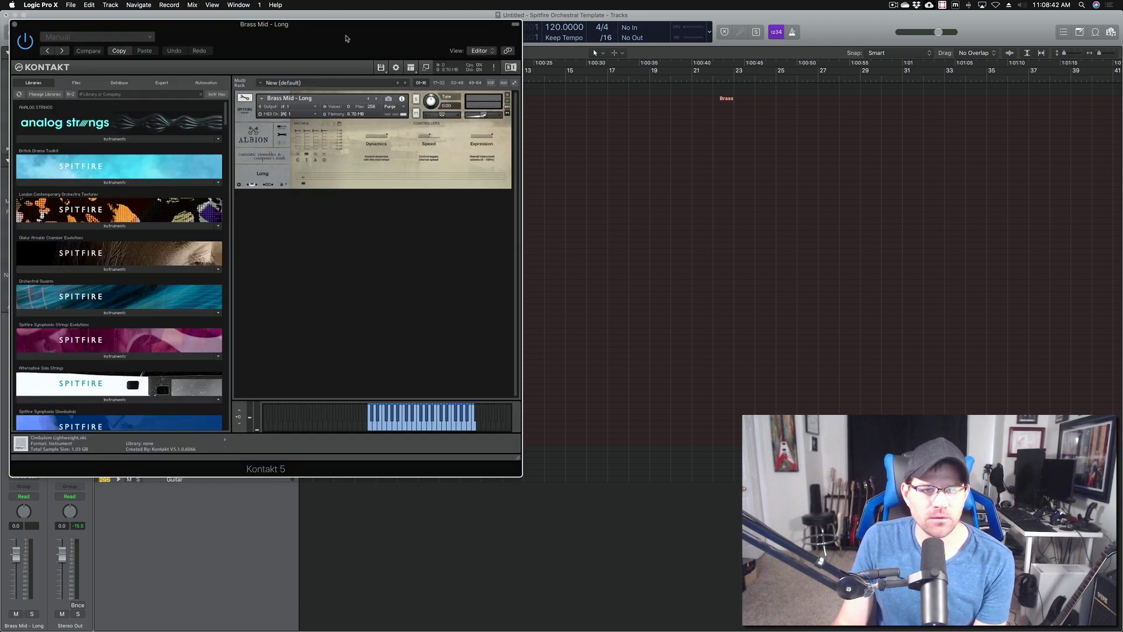
{"action": "left_click_drag", "start_coordinate": [346, 39], "coordinate": [614, 129]}
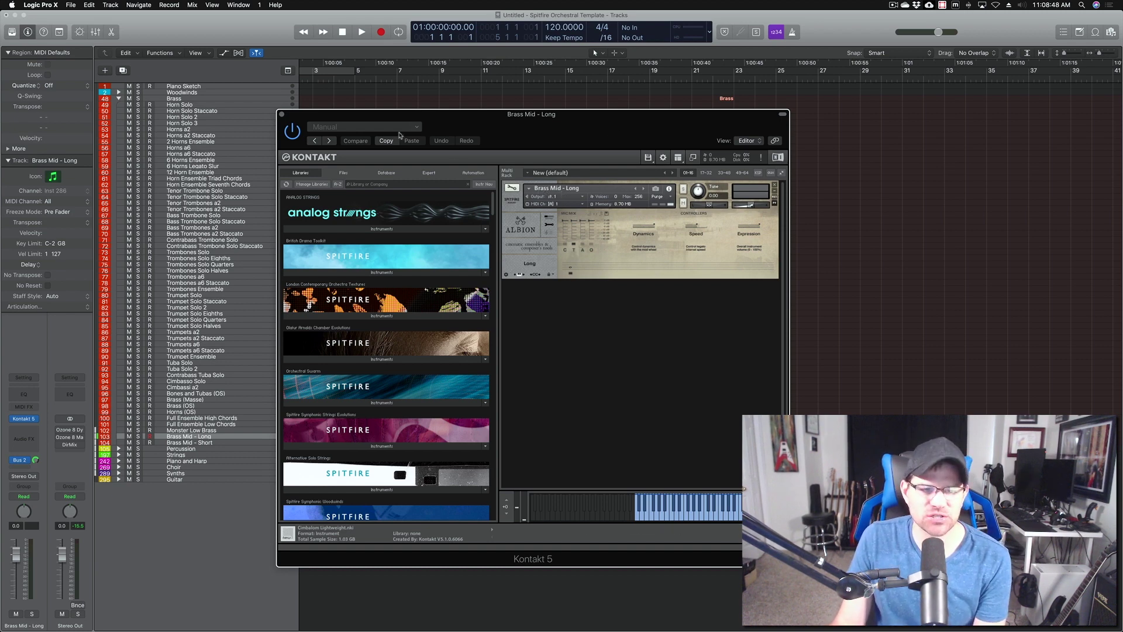
{"action": "left_click", "coordinate": [281, 114]}
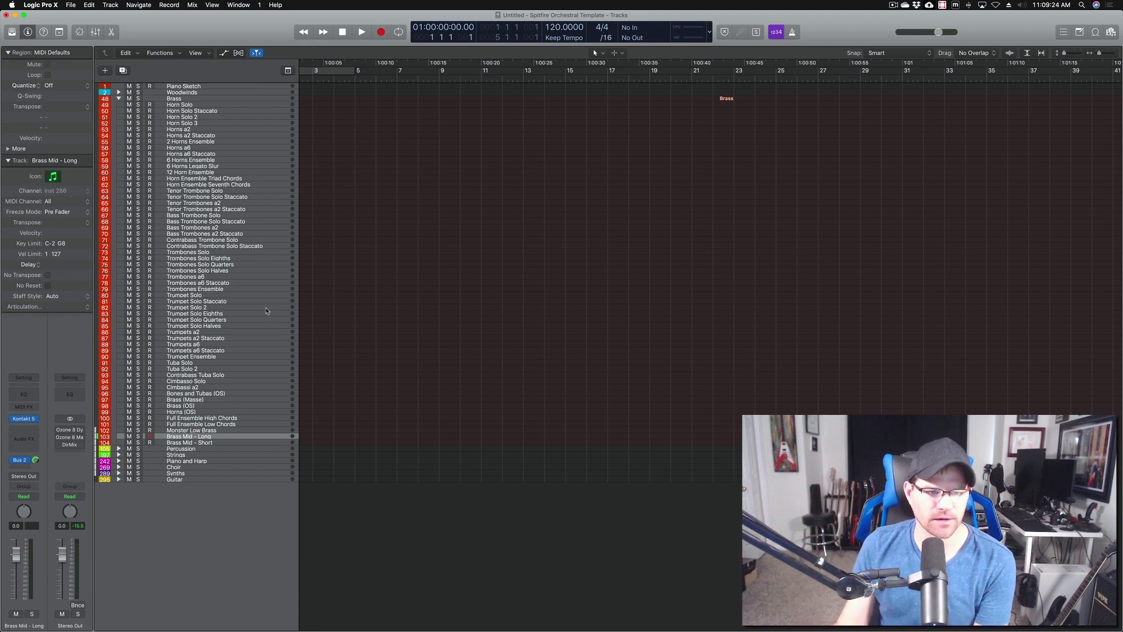
Collapse the Brass track stack and expand the Percussion stack
{"action": "scroll", "coordinate": [266, 311], "scroll_direction": "up", "scroll_amount": 1}
{"action": "scroll", "coordinate": [266, 311], "scroll_direction": "down", "scroll_amount": 1}
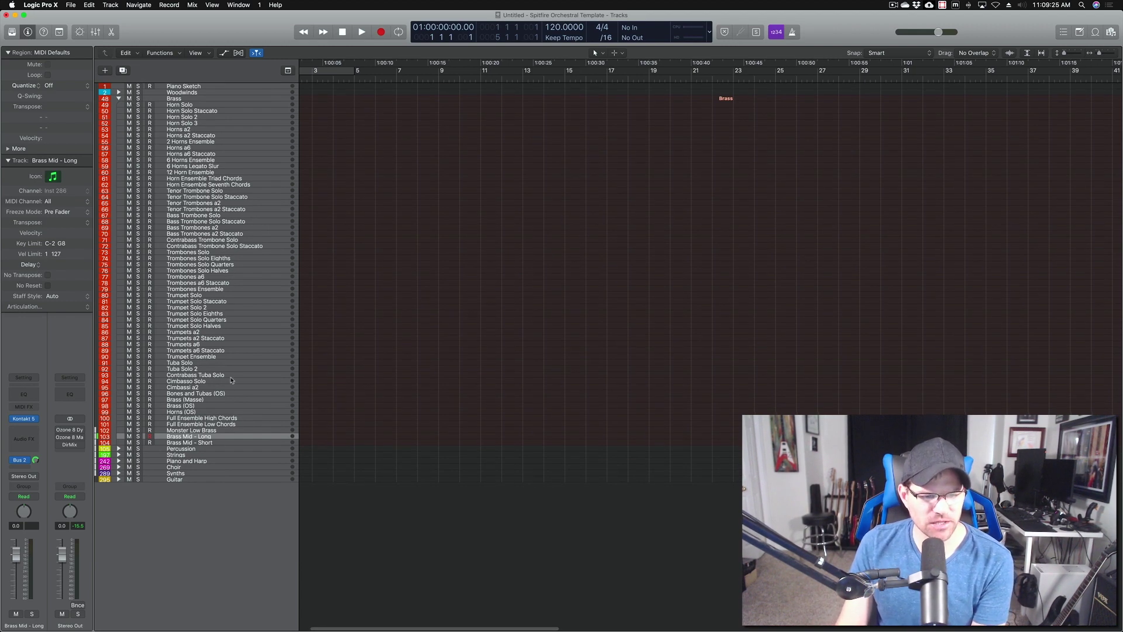
{"action": "scroll", "coordinate": [221, 423], "scroll_direction": "up", "scroll_amount": 1}
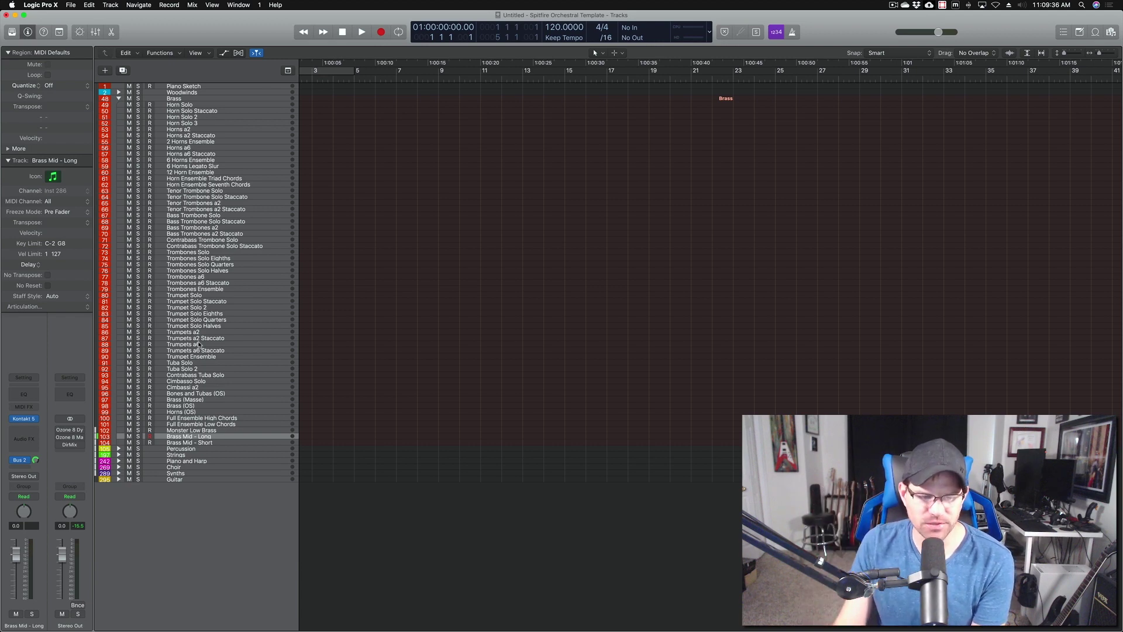
{"action": "left_click", "coordinate": [118, 99]}
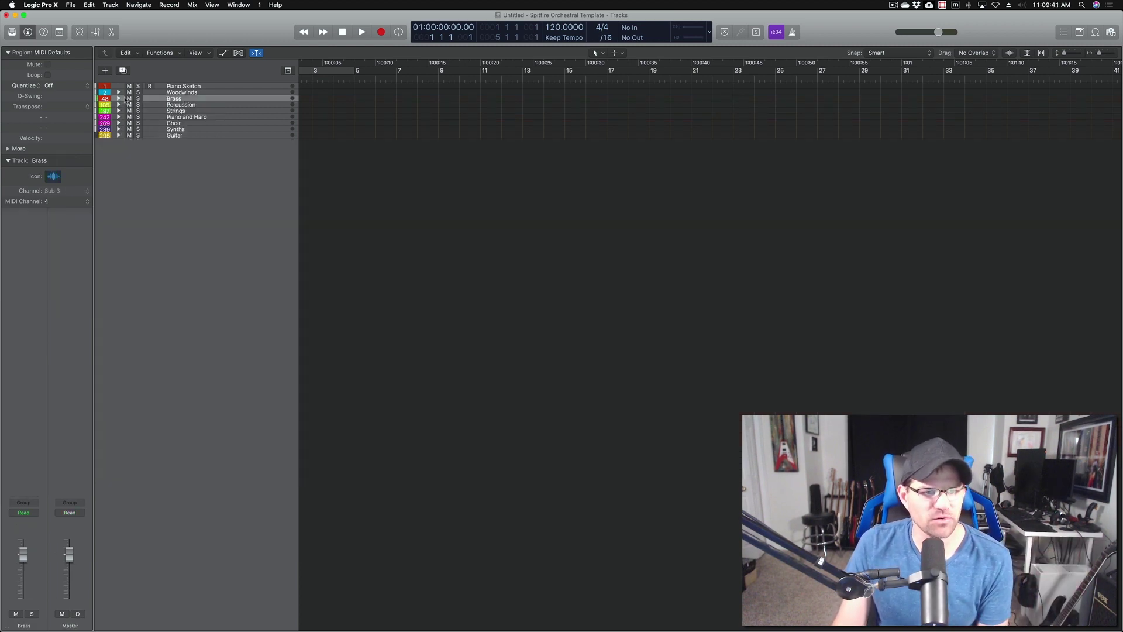
{"action": "left_click", "coordinate": [118, 104]}
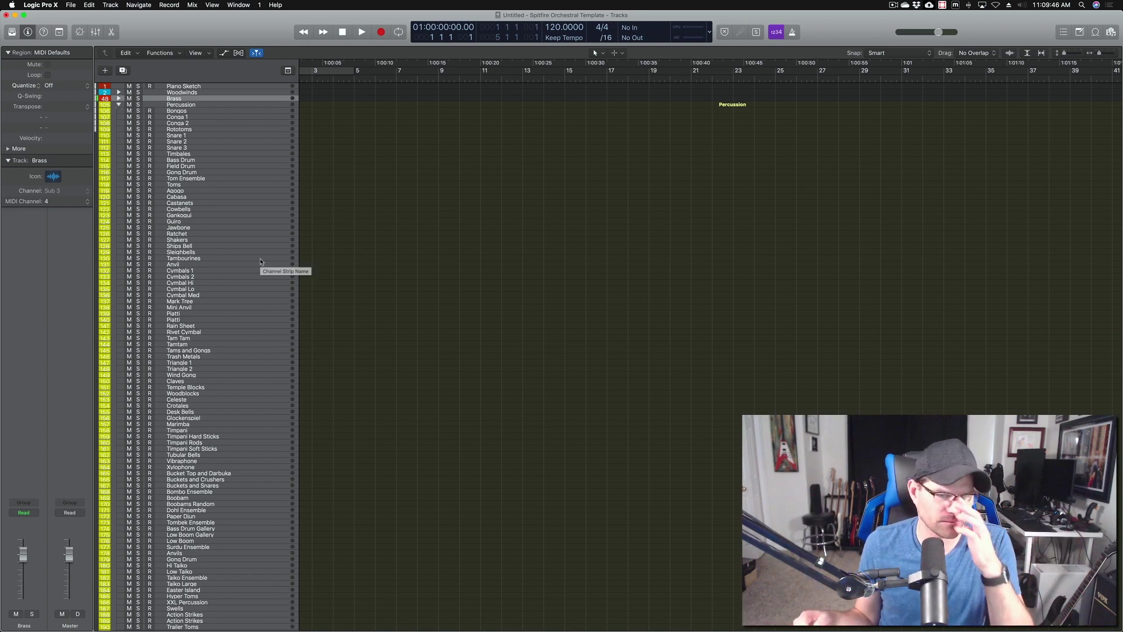
Select the Conga 1 track, view its Spitfire Percussion instrument in Kontakt clear of the track list, and close the window
{"action": "scroll", "coordinate": [261, 262], "scroll_direction": "left", "scroll_amount": 2}
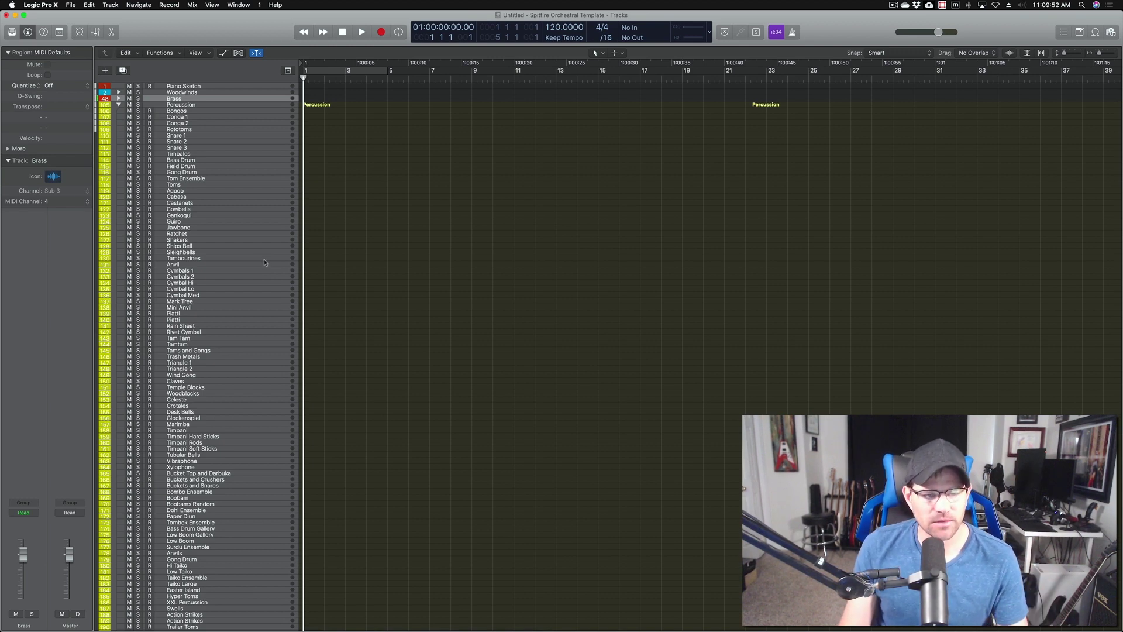
{"action": "left_click", "coordinate": [191, 118]}
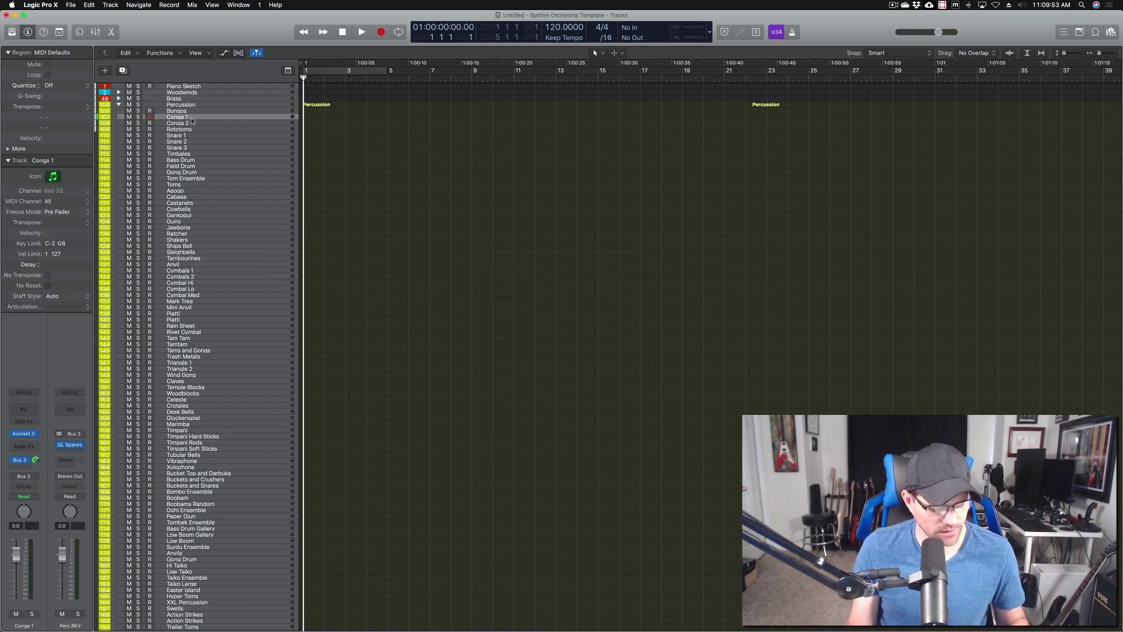
{"action": "key", "text": "v"}
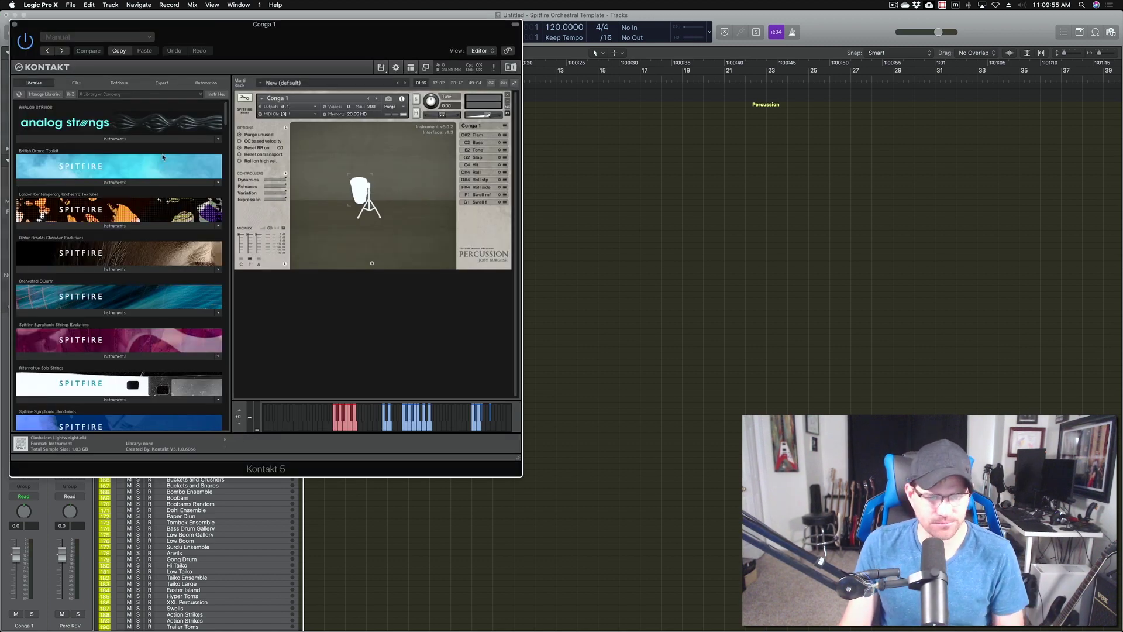
{"action": "left_click_drag", "start_coordinate": [295, 53], "coordinate": [533, 107]}
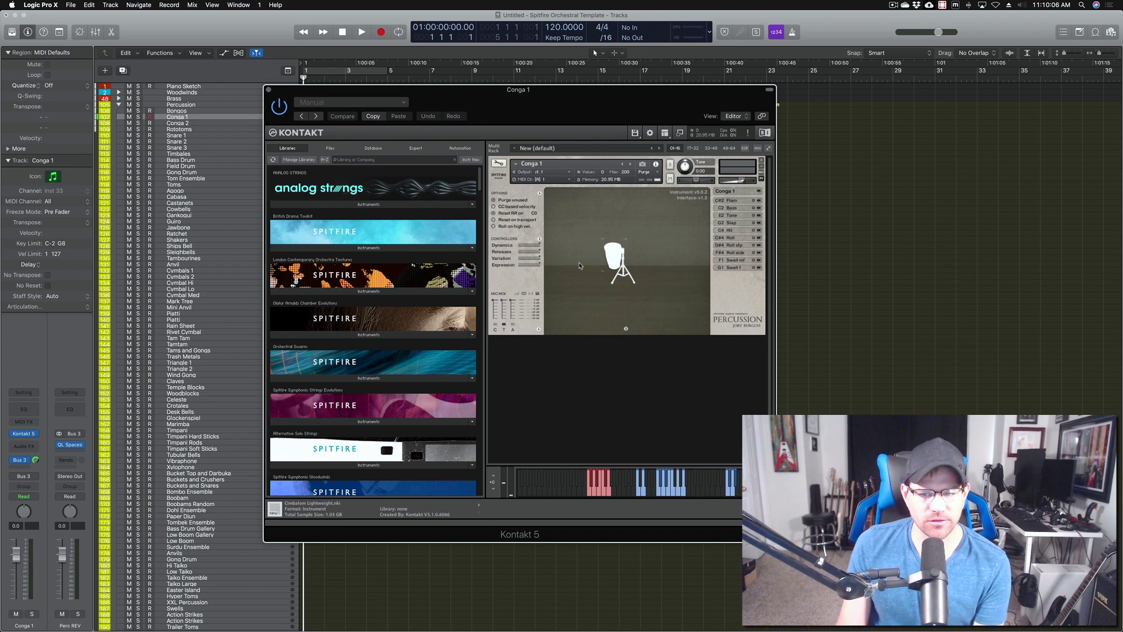
{"action": "left_click", "coordinate": [268, 90]}
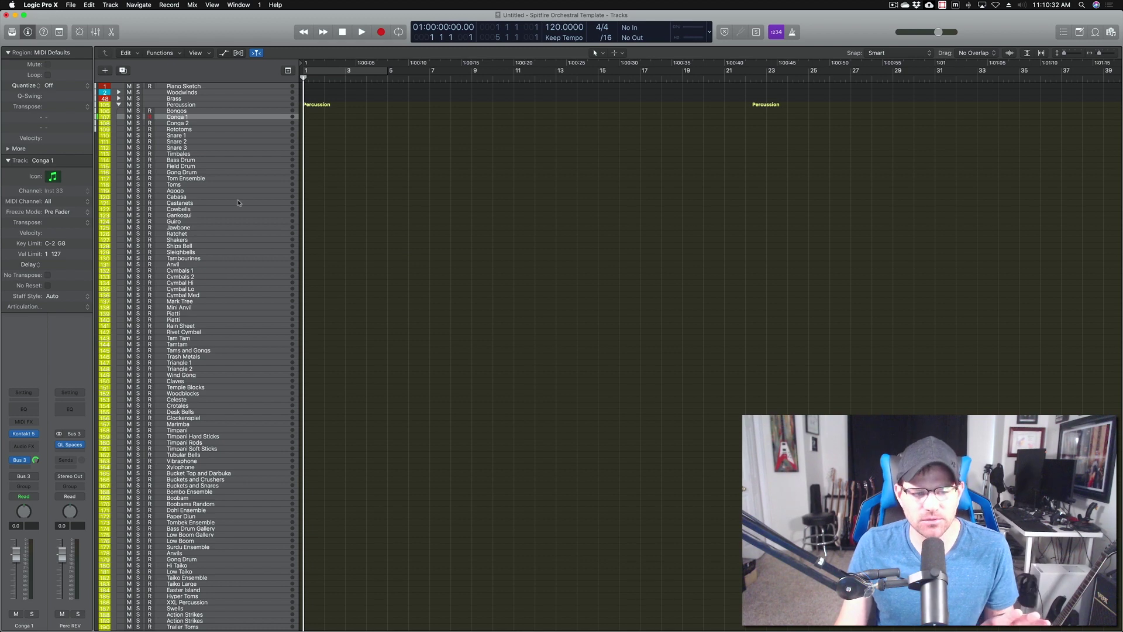
Select the Cymbals 1 track, view its Albion One instrument in Kontakt beside the track list, and close the window
{"action": "scroll", "coordinate": [251, 211], "scroll_direction": "right", "scroll_amount": 1}
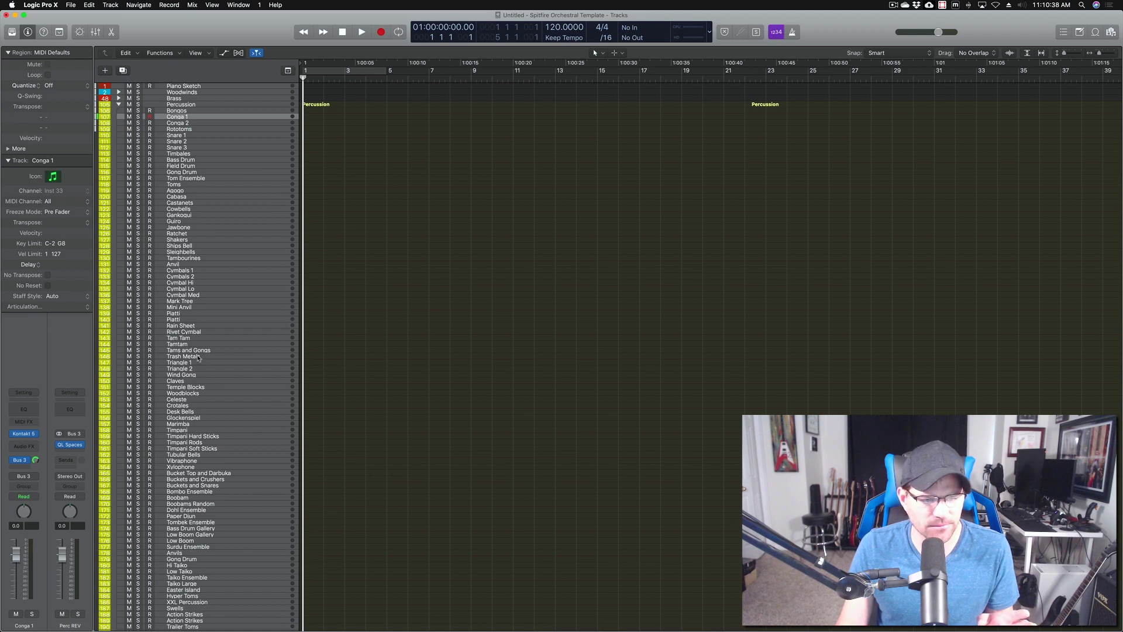
{"action": "left_click", "coordinate": [191, 272]}
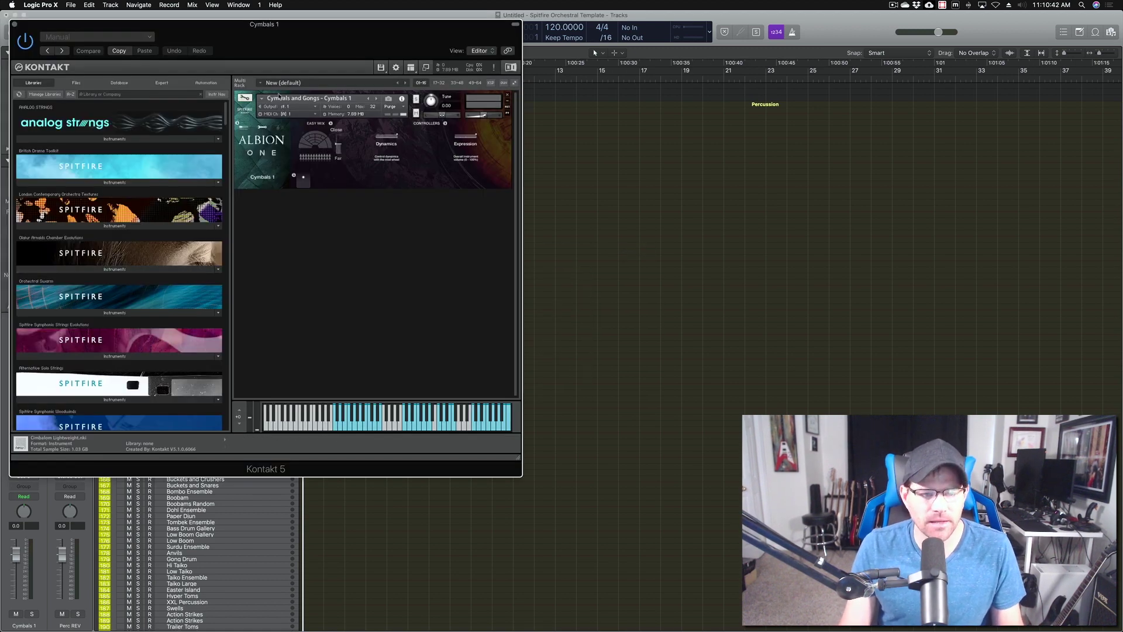
{"action": "left_click_drag", "start_coordinate": [277, 36], "coordinate": [591, 124]}
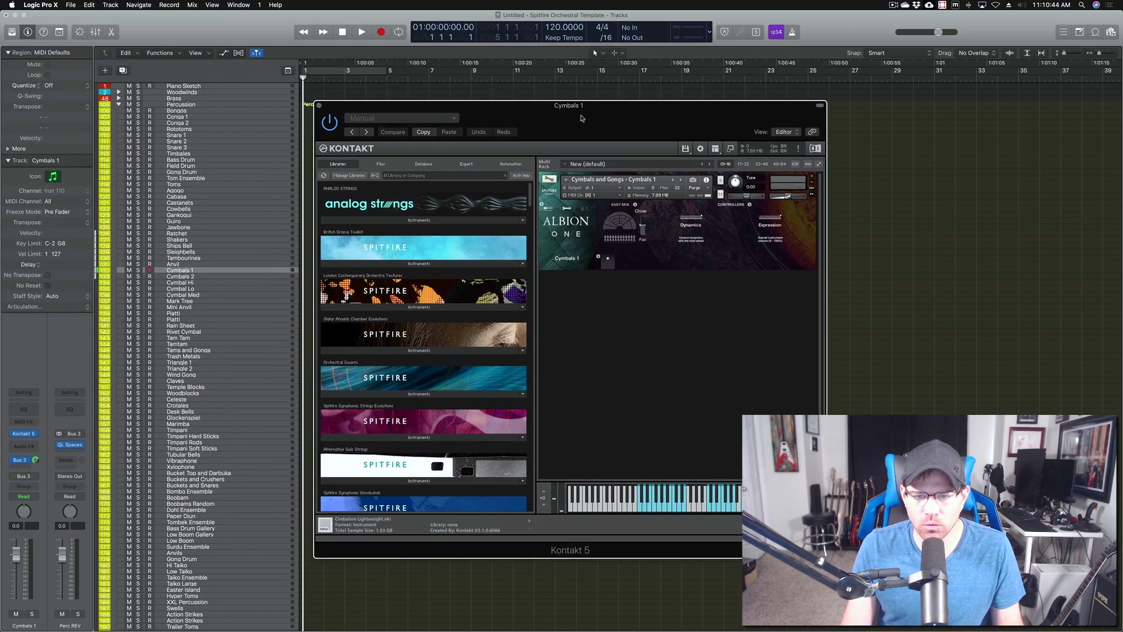
{"action": "left_click", "coordinate": [320, 106]}
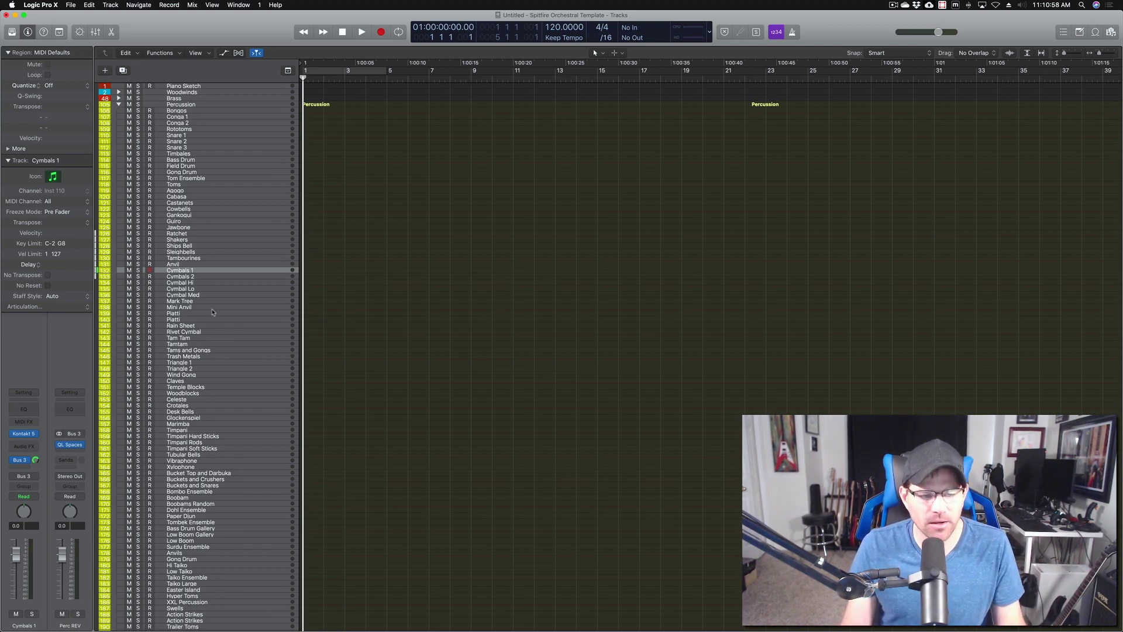
Select the Bucket Top and Darbuka track further down the Percussion stack, inspect its Hans Zimmer Percussion instrument in Kontakt, and close the window
{"action": "scroll", "coordinate": [211, 442], "scroll_direction": "down", "scroll_amount": 1}
{"action": "scroll", "coordinate": [210, 443], "scroll_direction": "down", "scroll_amount": 5}
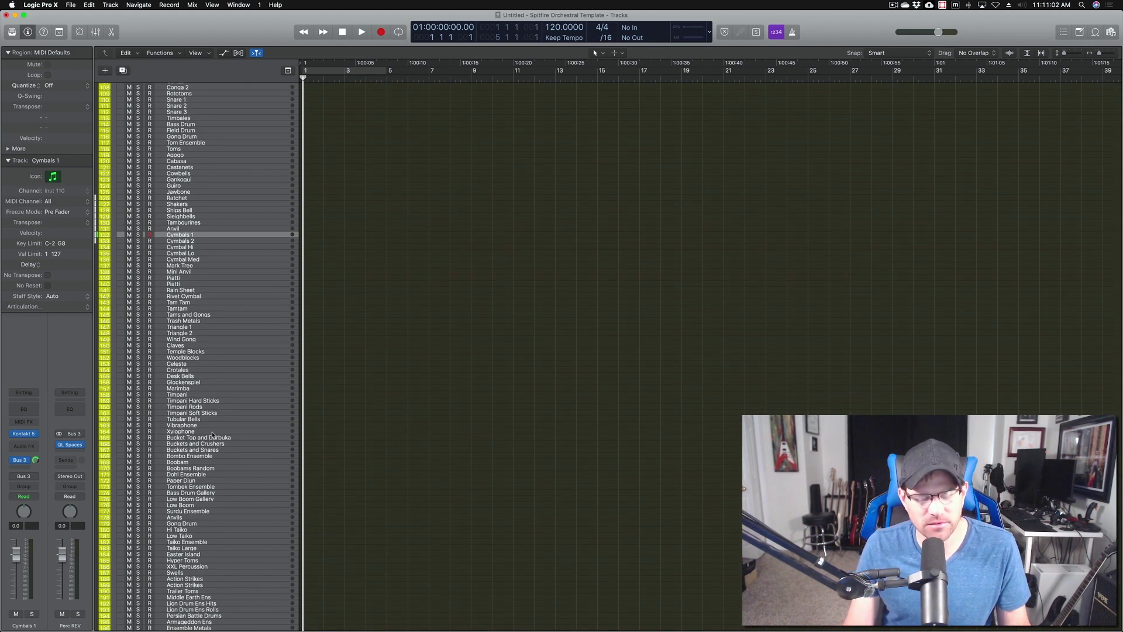
{"action": "scroll", "coordinate": [216, 434], "scroll_direction": "down", "scroll_amount": 5}
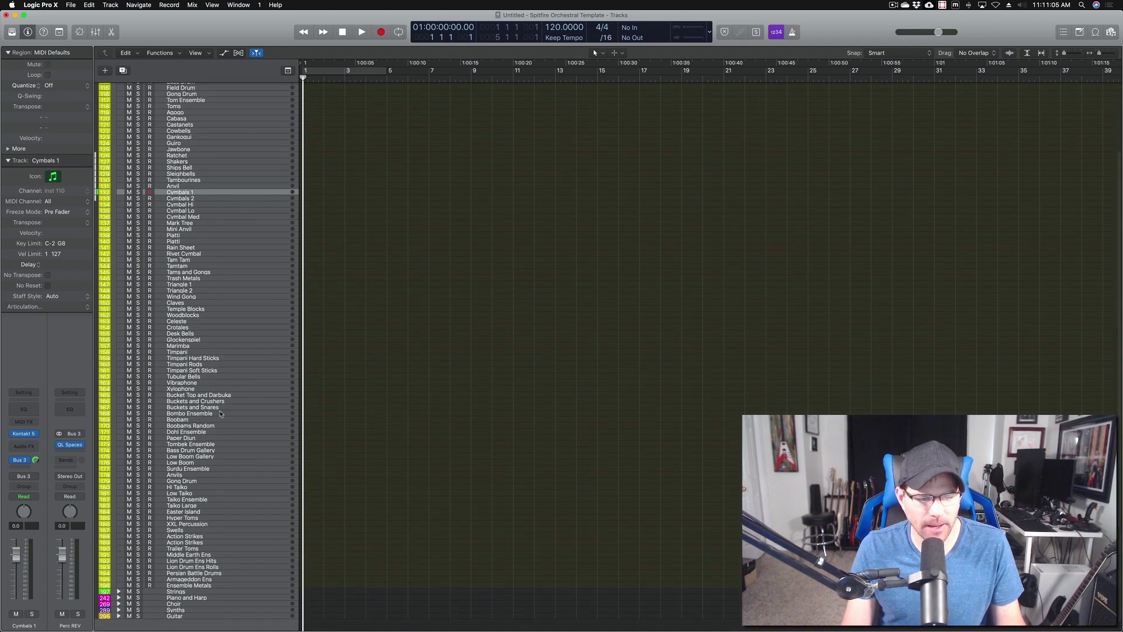
{"action": "scroll", "coordinate": [191, 414], "scroll_direction": "down", "scroll_amount": 1}
{"action": "left_click", "coordinate": [192, 386]}
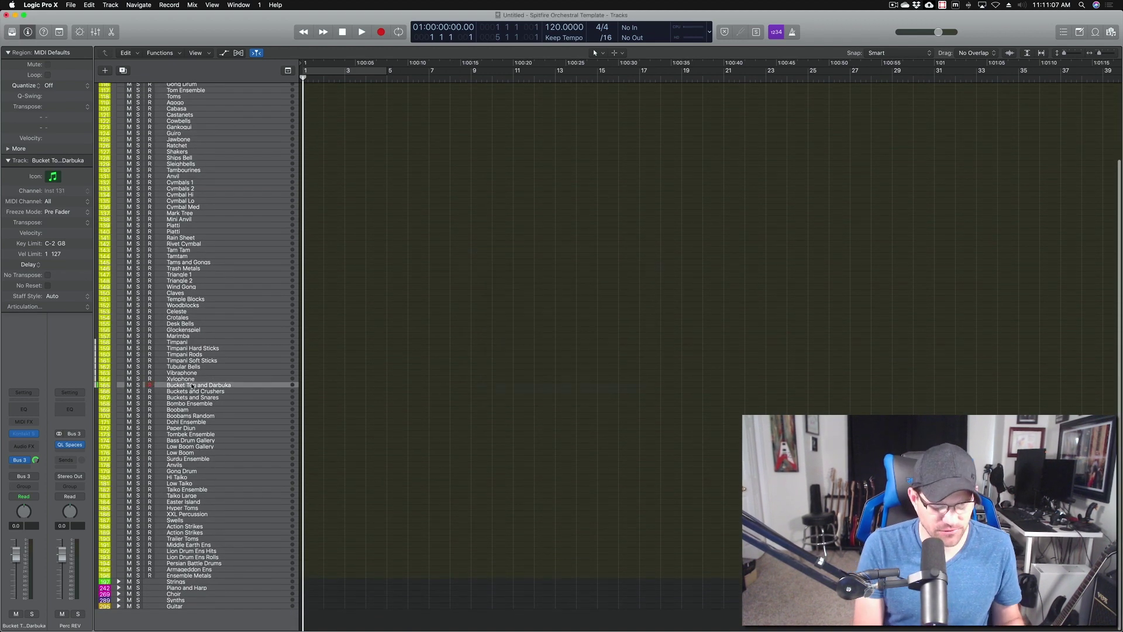
{"action": "left_click", "coordinate": [23, 433]}
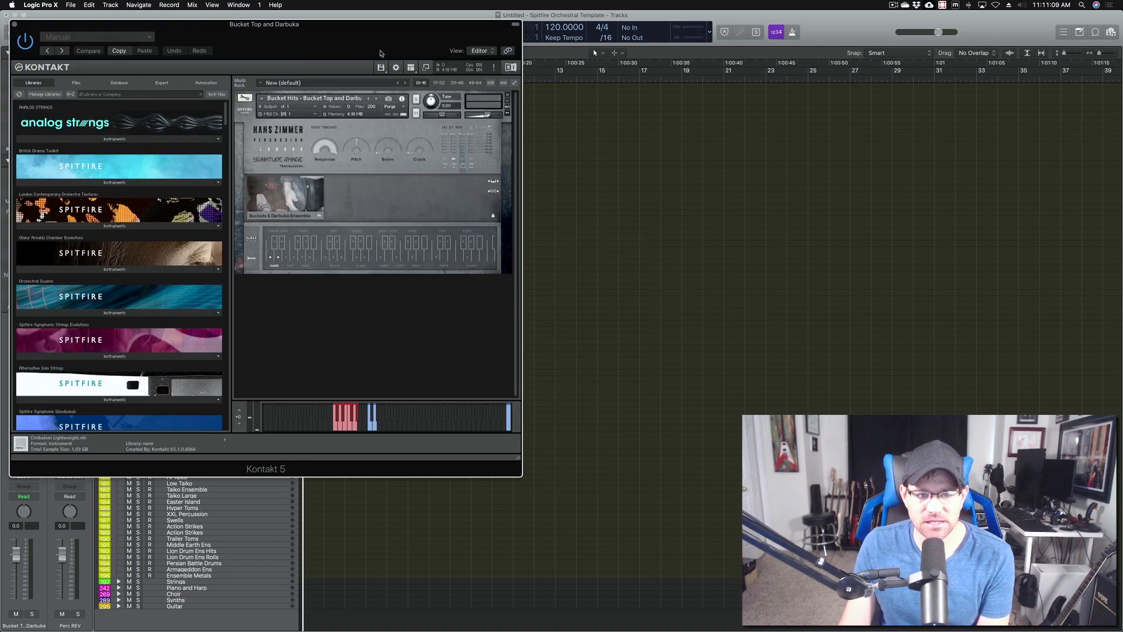
{"action": "left_click_drag", "start_coordinate": [356, 39], "coordinate": [625, 104]}
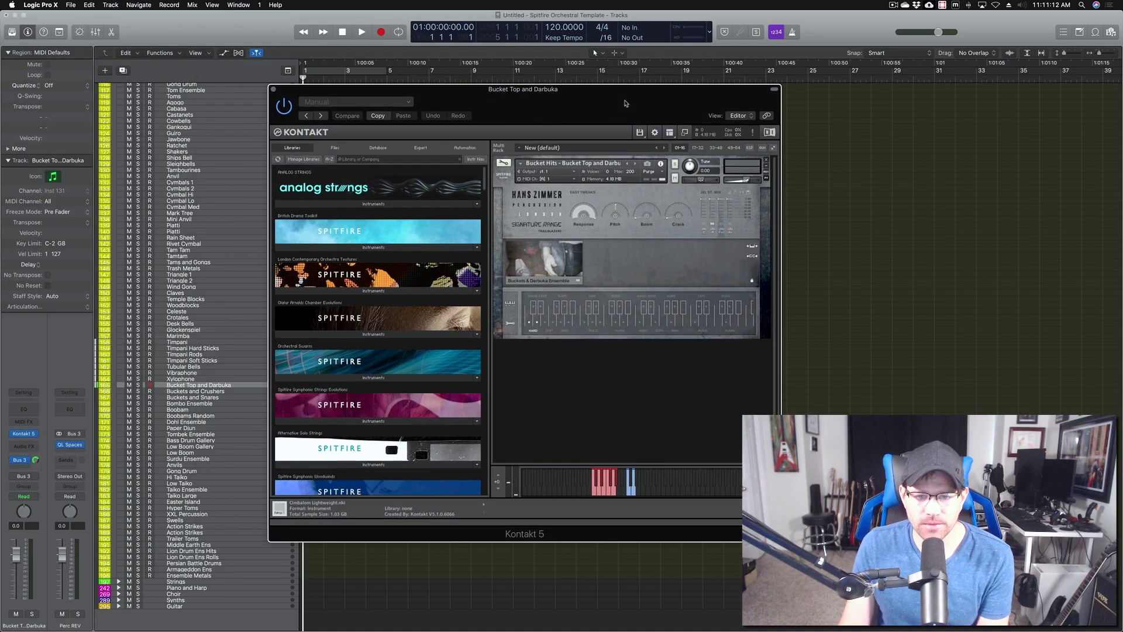
{"action": "left_click", "coordinate": [273, 90]}
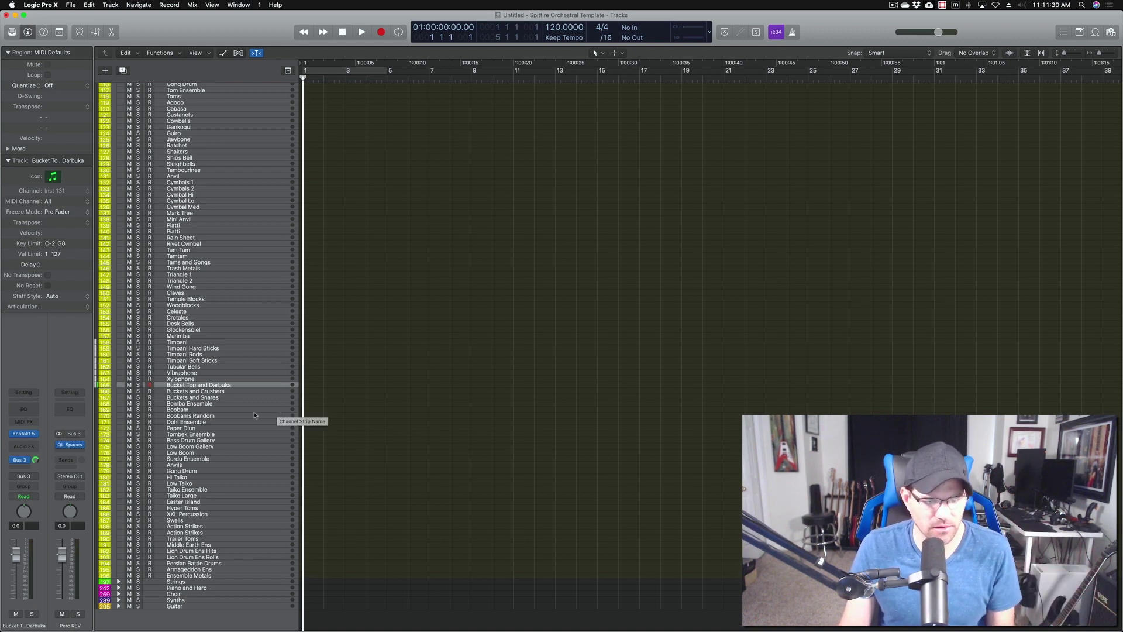
Open the first Action Strikes track's Kontakt instrument clear of the track list, browse down the library list, and close the window
{"action": "scroll", "coordinate": [212, 426], "scroll_direction": "down", "scroll_amount": 1}
{"action": "scroll", "coordinate": [212, 427], "scroll_direction": "up", "scroll_amount": 1}
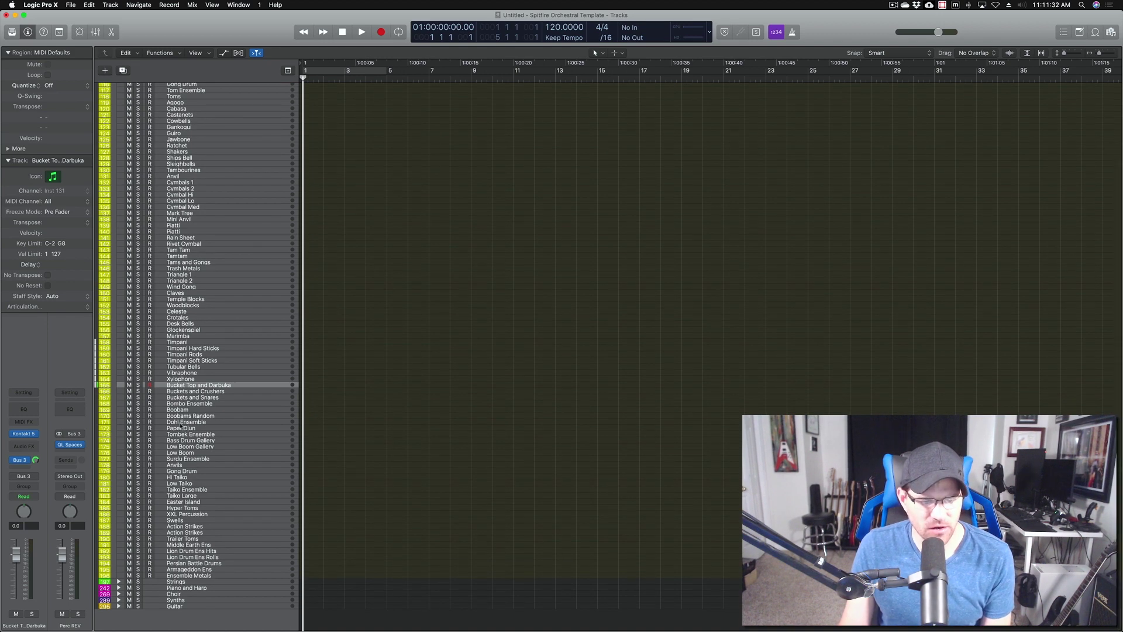
{"action": "left_click", "coordinate": [190, 527]}
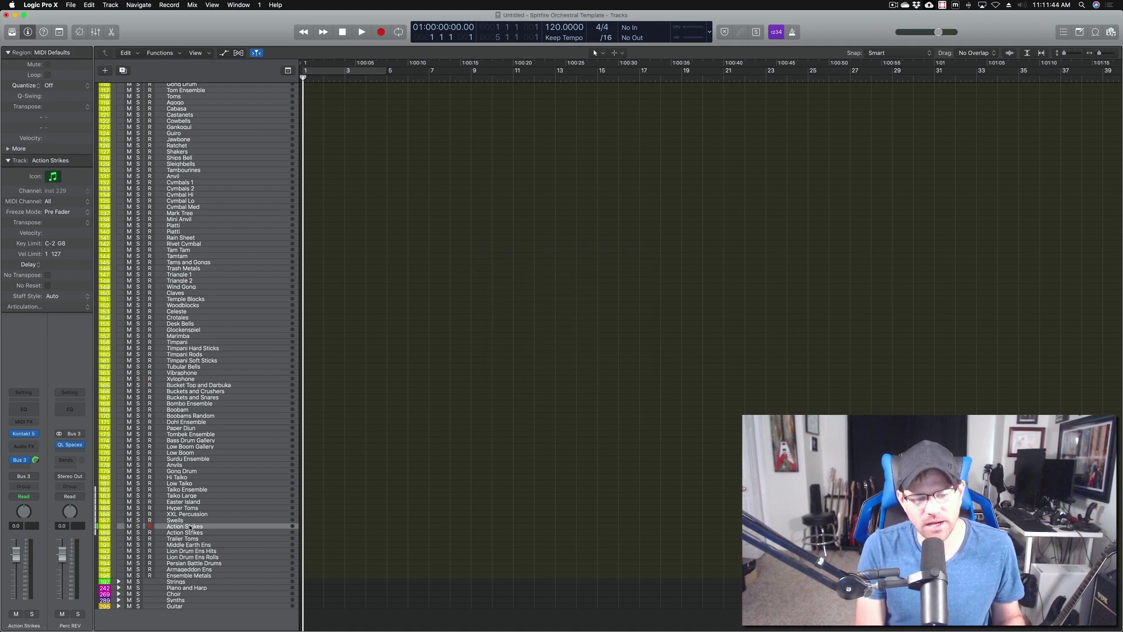
{"action": "double_click", "coordinate": [189, 527]}
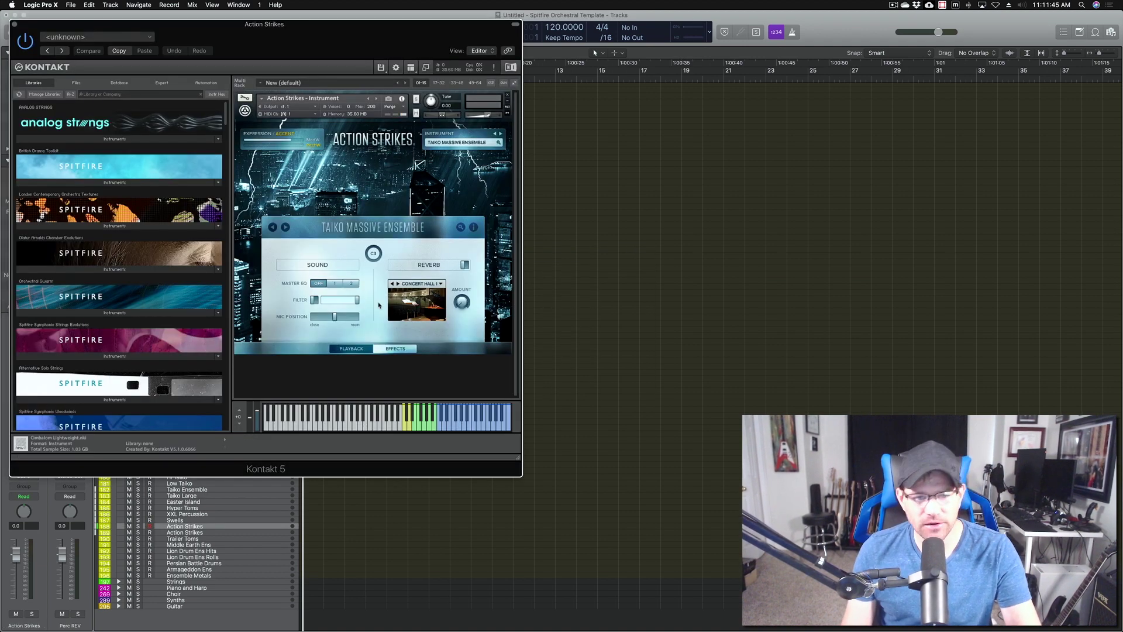
{"action": "left_click_drag", "start_coordinate": [308, 24], "coordinate": [549, 90]}
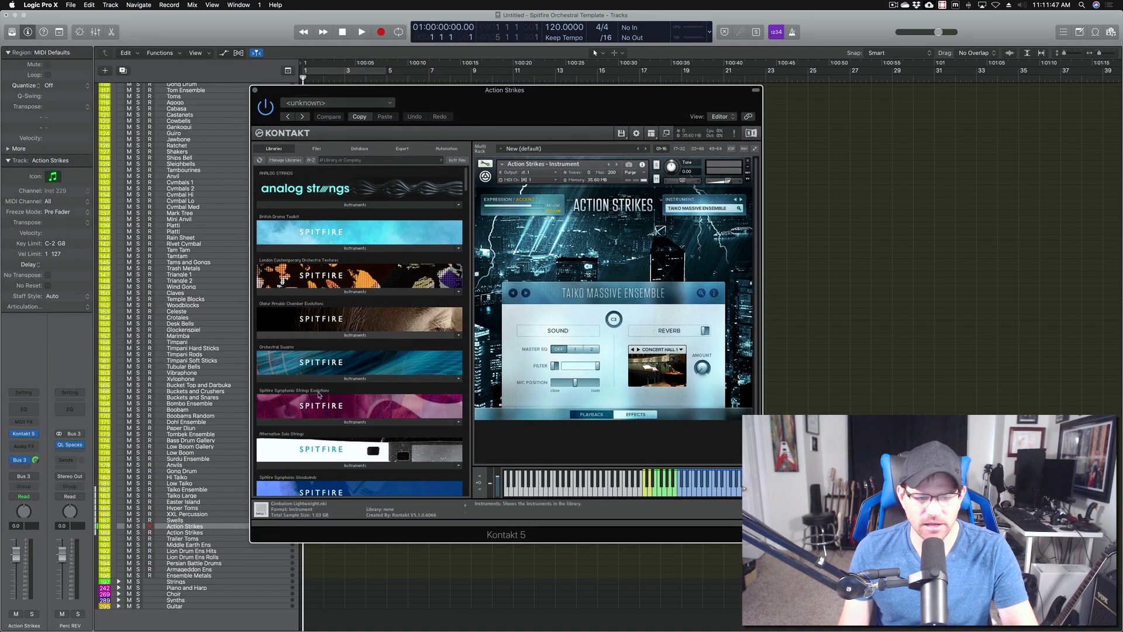
{"action": "scroll", "coordinate": [318, 400], "scroll_direction": "down", "scroll_amount": 10}
{"action": "scroll", "coordinate": [317, 399], "scroll_direction": "down", "scroll_amount": 10}
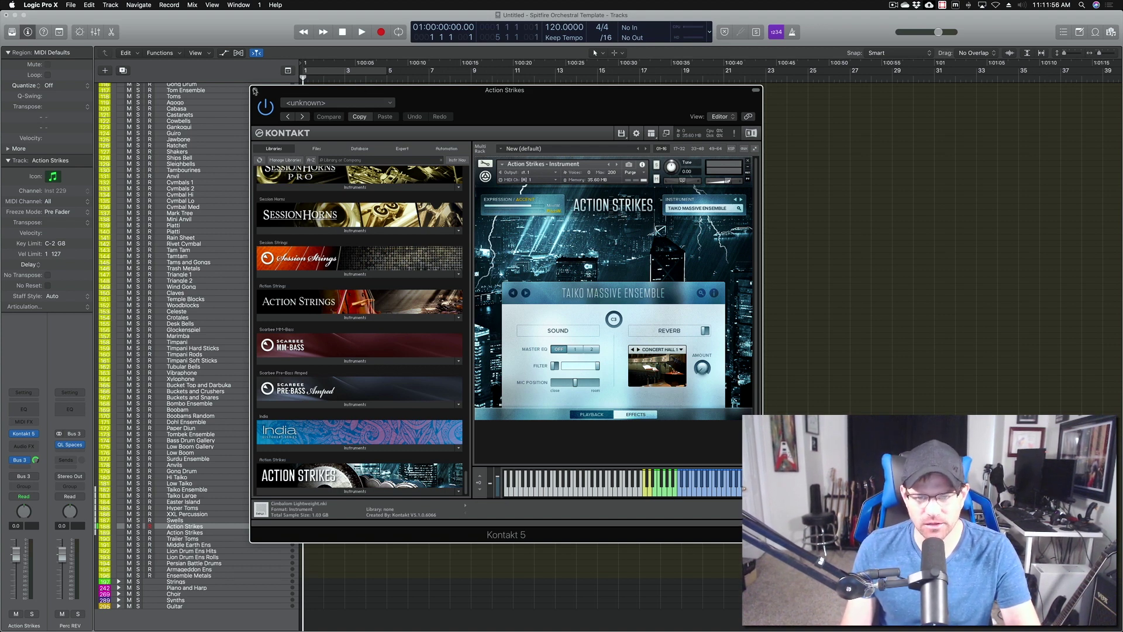
{"action": "left_click", "coordinate": [256, 91]}
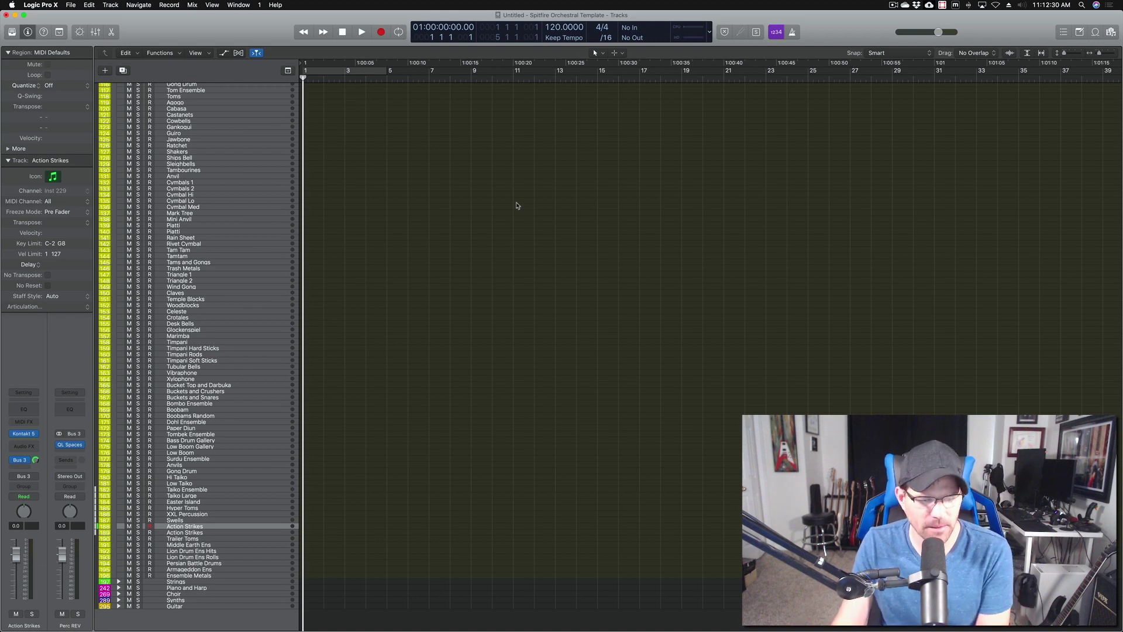
Select the Trailer Toms track, view its Play instrument clear of the track list, and close the window
{"action": "left_click", "coordinate": [211, 540]}
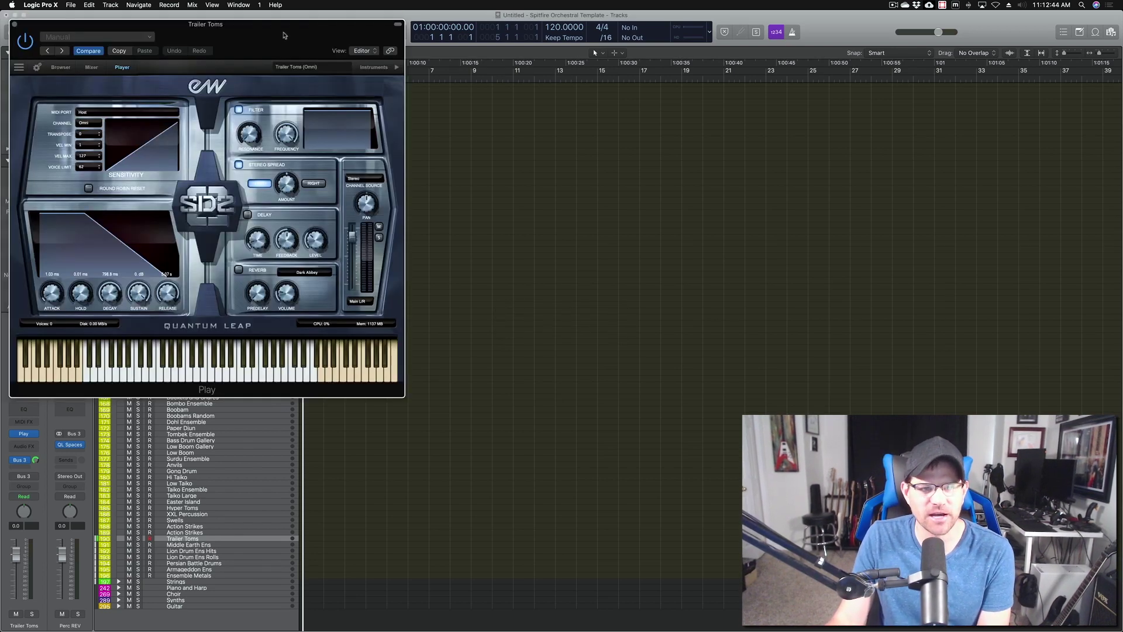
{"action": "left_click_drag", "start_coordinate": [286, 36], "coordinate": [580, 135]}
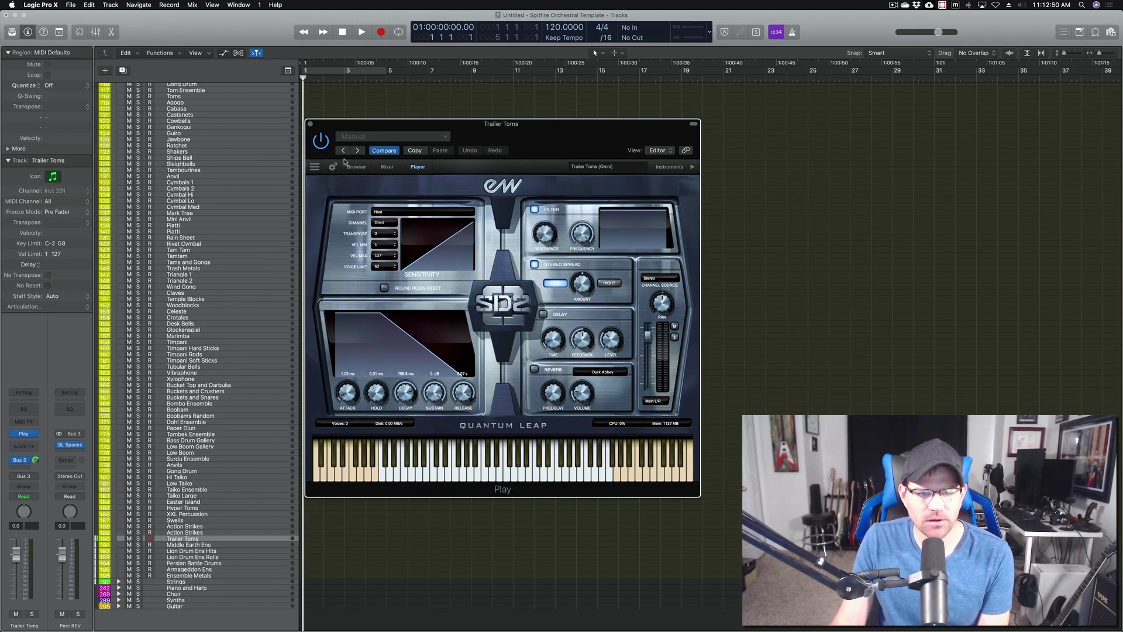
{"action": "left_click", "coordinate": [310, 124]}
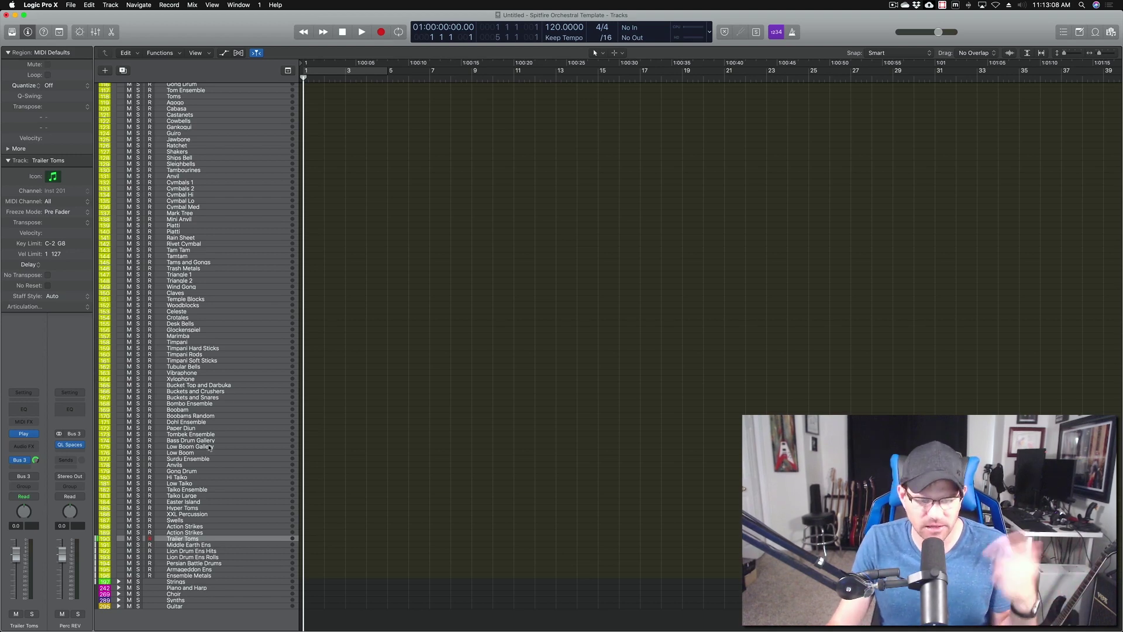
Open the Ensemble Metals track's Kontakt multi beside the track list and find the Master Sessions Ensemble Metals library in the browser
{"action": "left_click", "coordinate": [196, 576]}
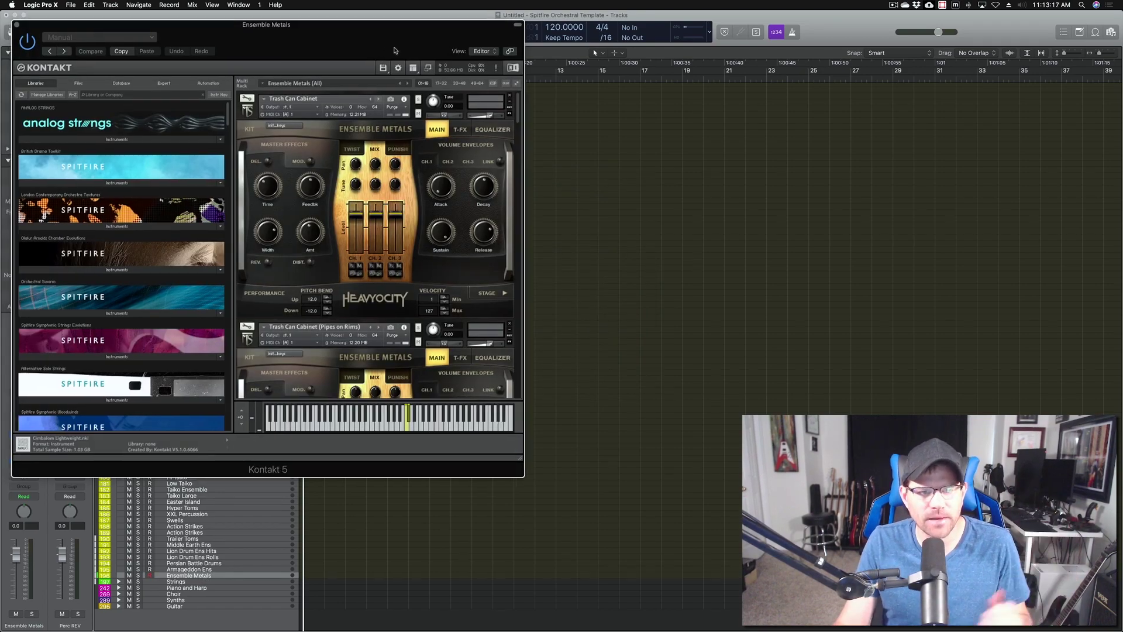
{"action": "left_click_drag", "start_coordinate": [395, 50], "coordinate": [714, 96]}
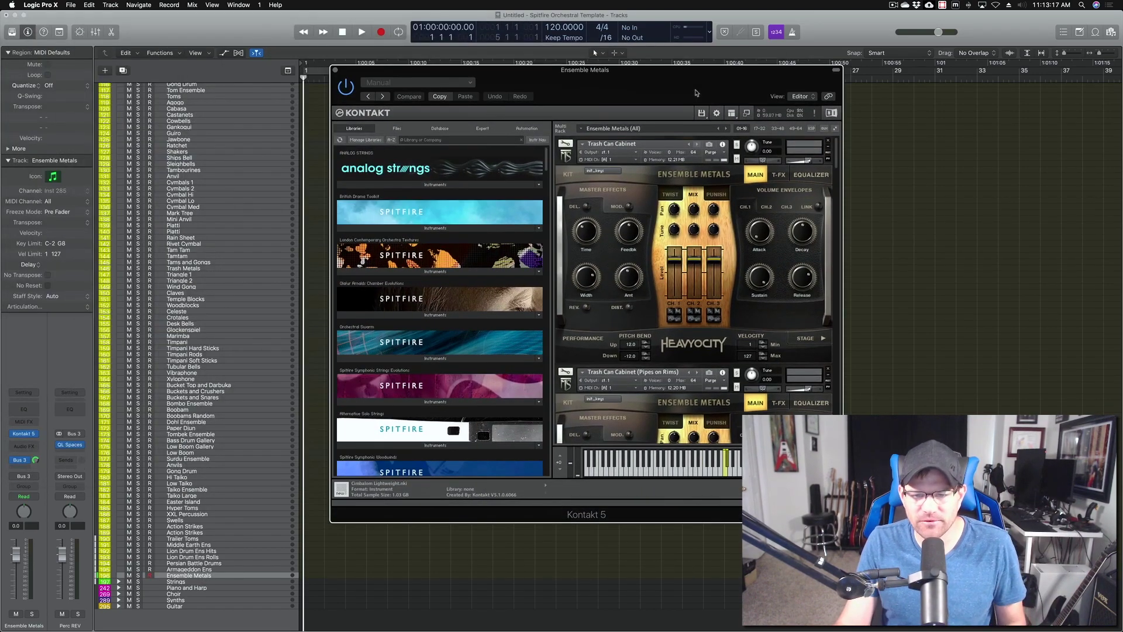
{"action": "scroll", "coordinate": [719, 263], "scroll_direction": "down", "scroll_amount": 2}
{"action": "scroll", "coordinate": [720, 263], "scroll_direction": "down", "scroll_amount": 4}
{"action": "scroll", "coordinate": [483, 246], "scroll_direction": "down", "scroll_amount": 10}
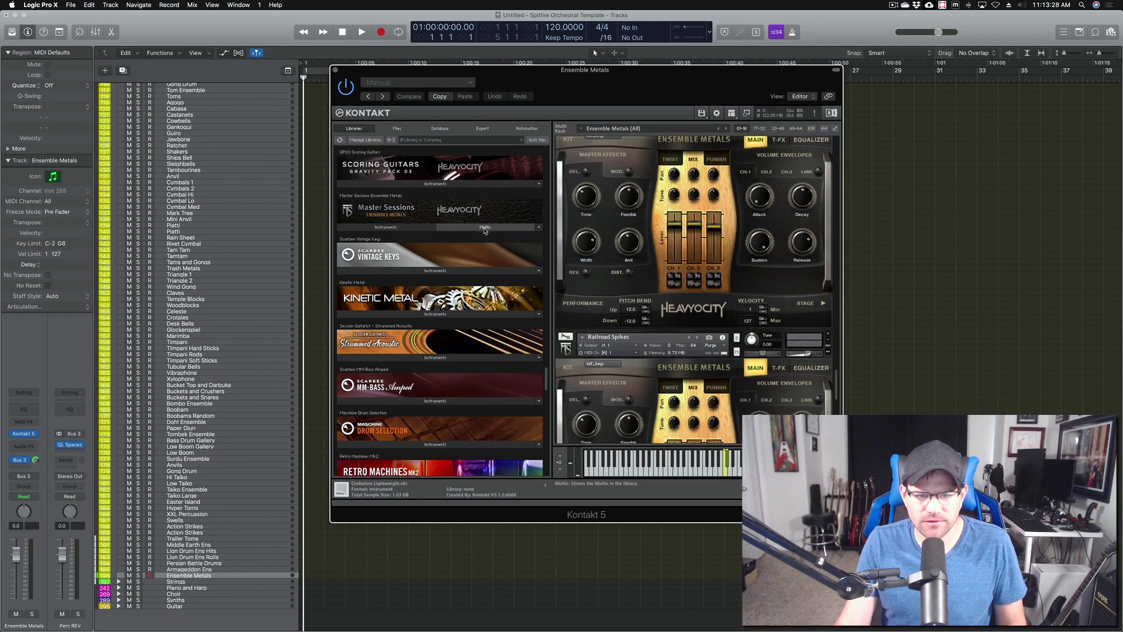
List the Master Sessions Ensemble Metals multis, look through the loaded instruments down to Assorted Metals, fold the list away, and close Kontakt
{"action": "left_click", "coordinate": [485, 227]}
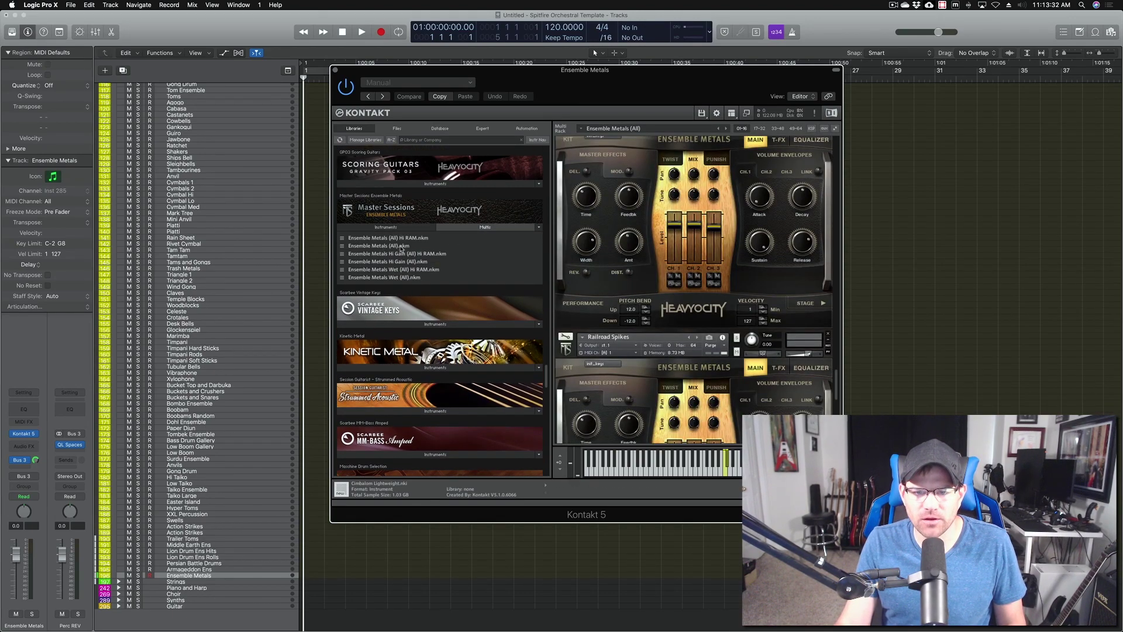
{"action": "scroll", "coordinate": [674, 328], "scroll_direction": "down", "scroll_amount": 8}
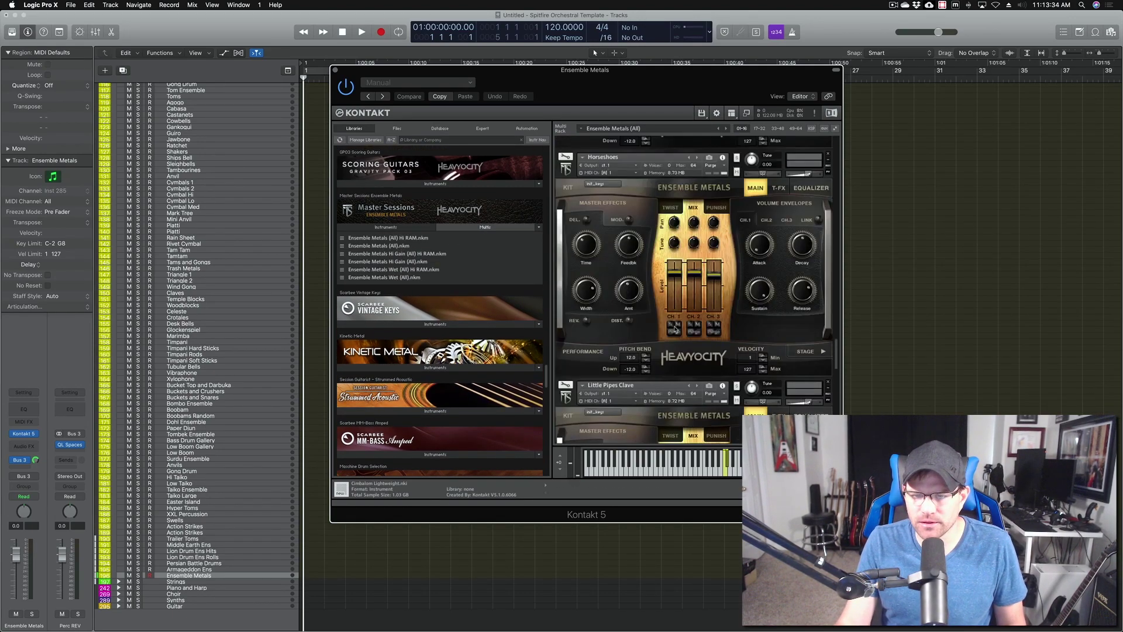
{"action": "scroll", "coordinate": [674, 329], "scroll_direction": "down", "scroll_amount": 6}
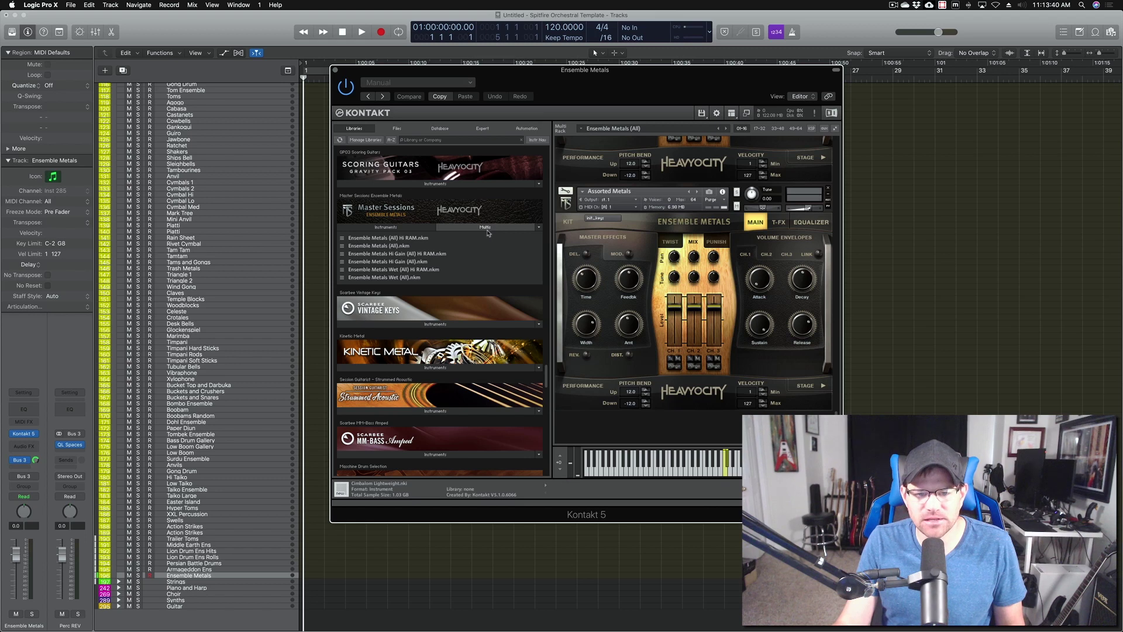
{"action": "left_click", "coordinate": [386, 227]}
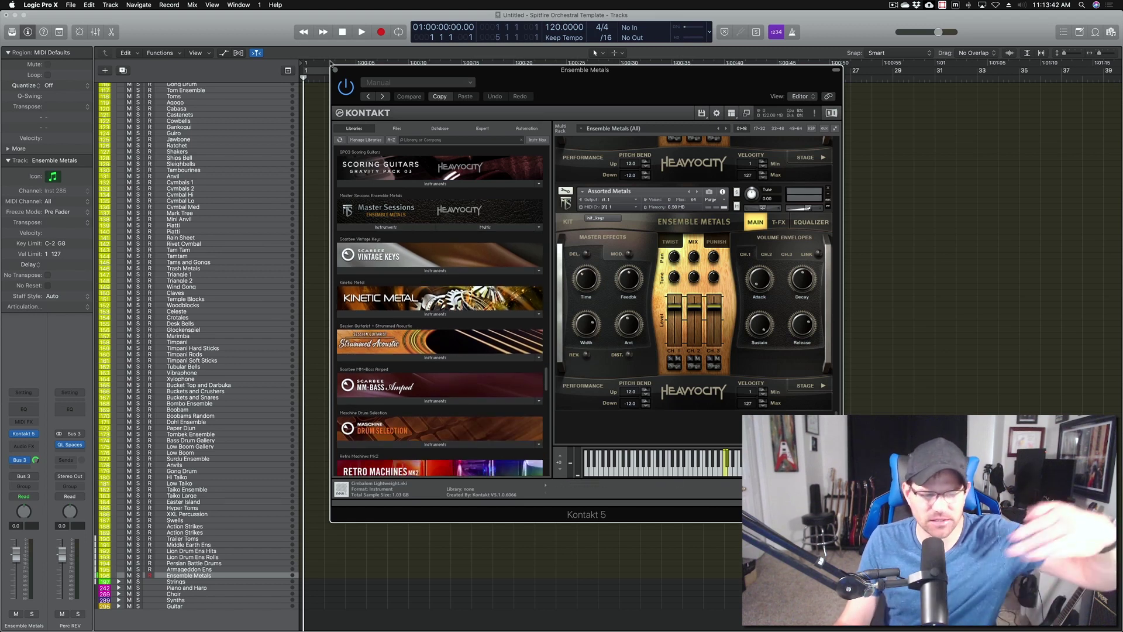
{"action": "left_click", "coordinate": [335, 71]}
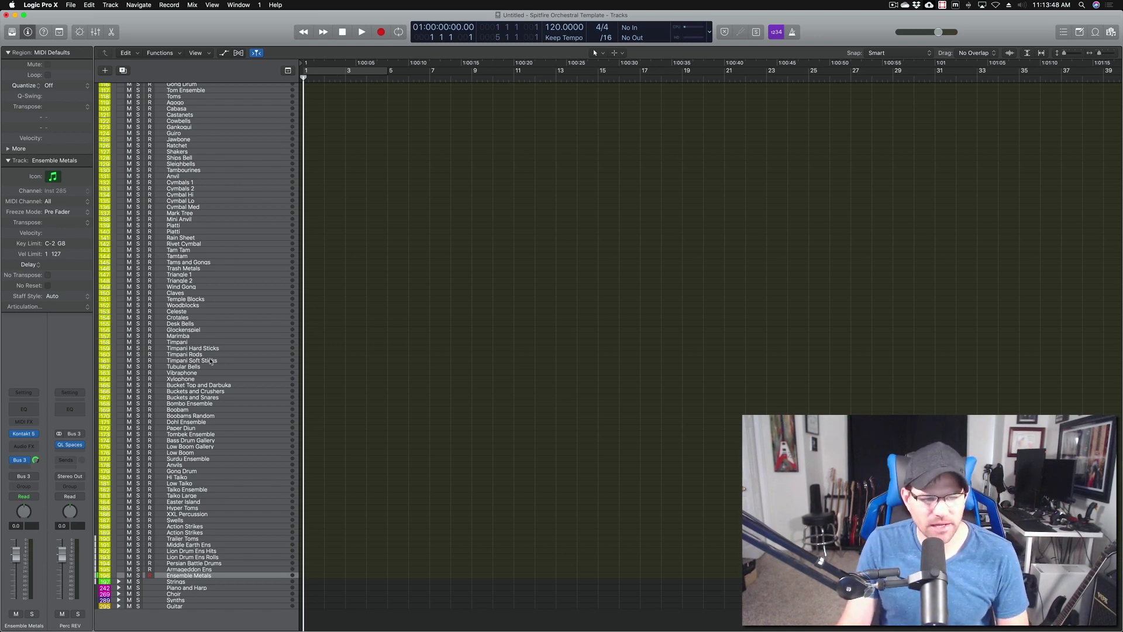
Collapse the Percussion track stack and expand the Strings stack
{"action": "scroll", "coordinate": [211, 361], "scroll_direction": "up", "scroll_amount": 5}
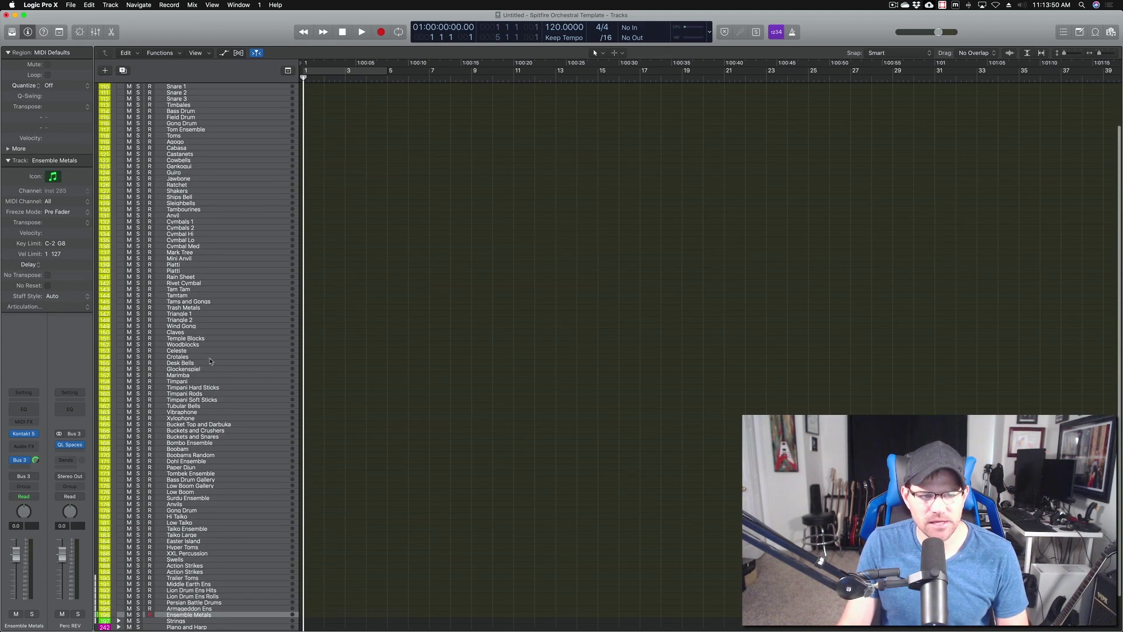
{"action": "scroll", "coordinate": [211, 361], "scroll_direction": "up", "scroll_amount": 4}
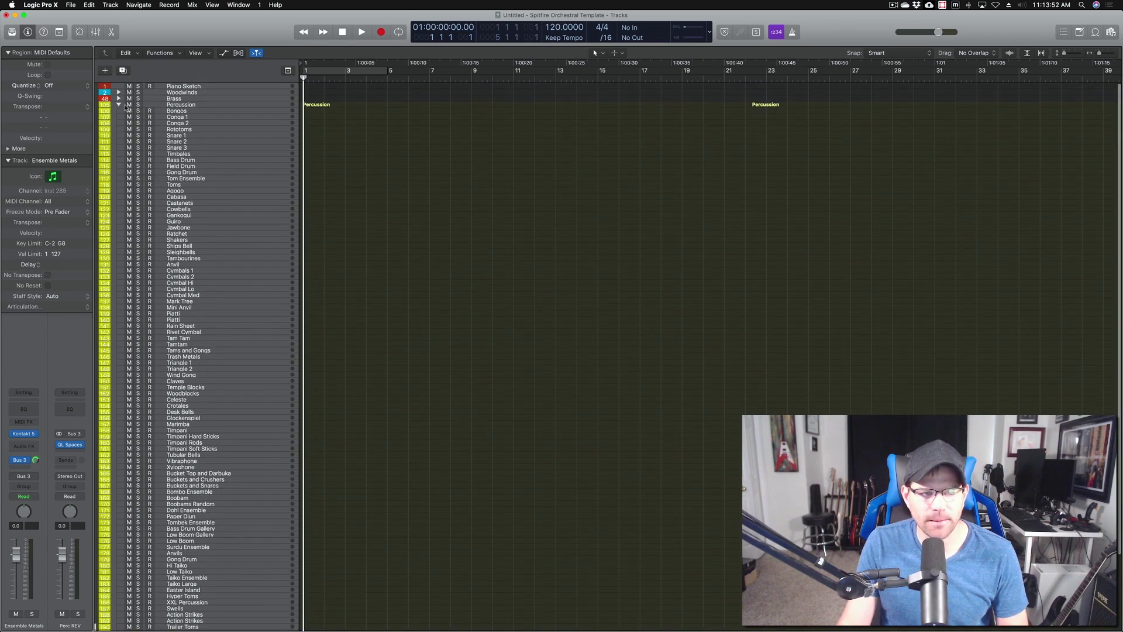
{"action": "left_click", "coordinate": [119, 105]}
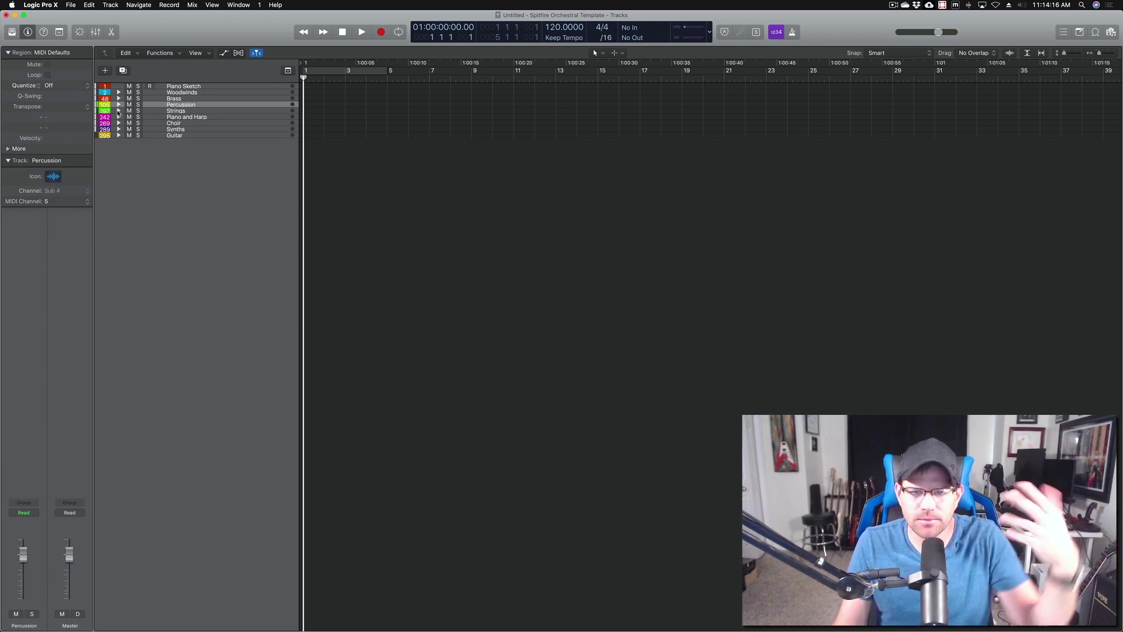
{"action": "left_click", "coordinate": [118, 111]}
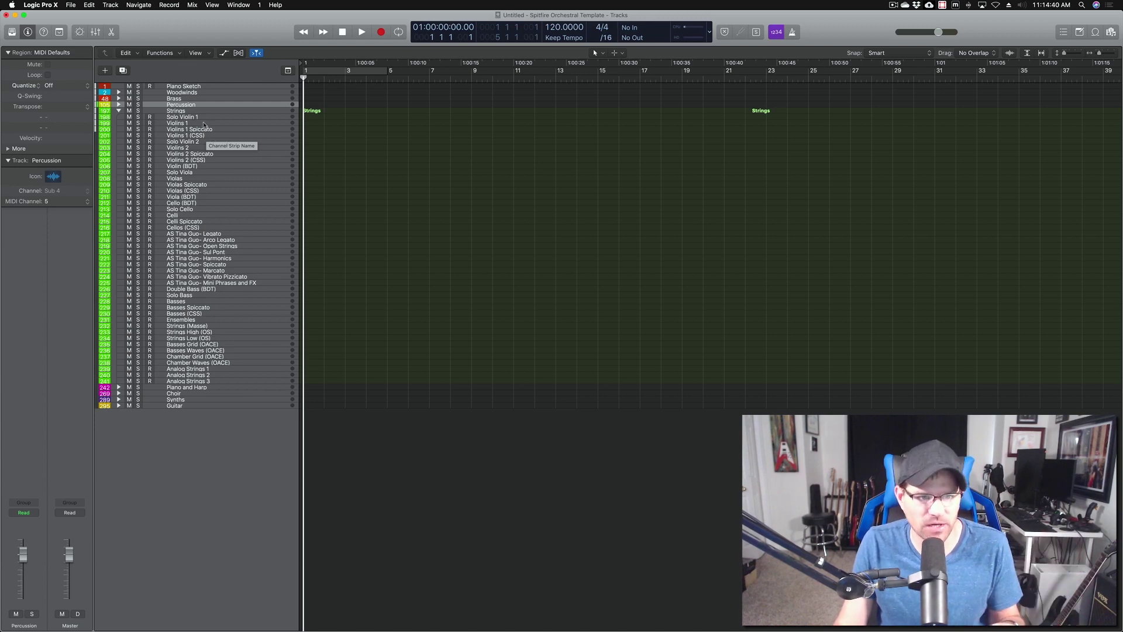
Select the Solo Violin 1 track, view its CineStrings Solo instrument in Kontakt clear of the track list, and close the window
{"action": "left_click", "coordinate": [205, 117]}
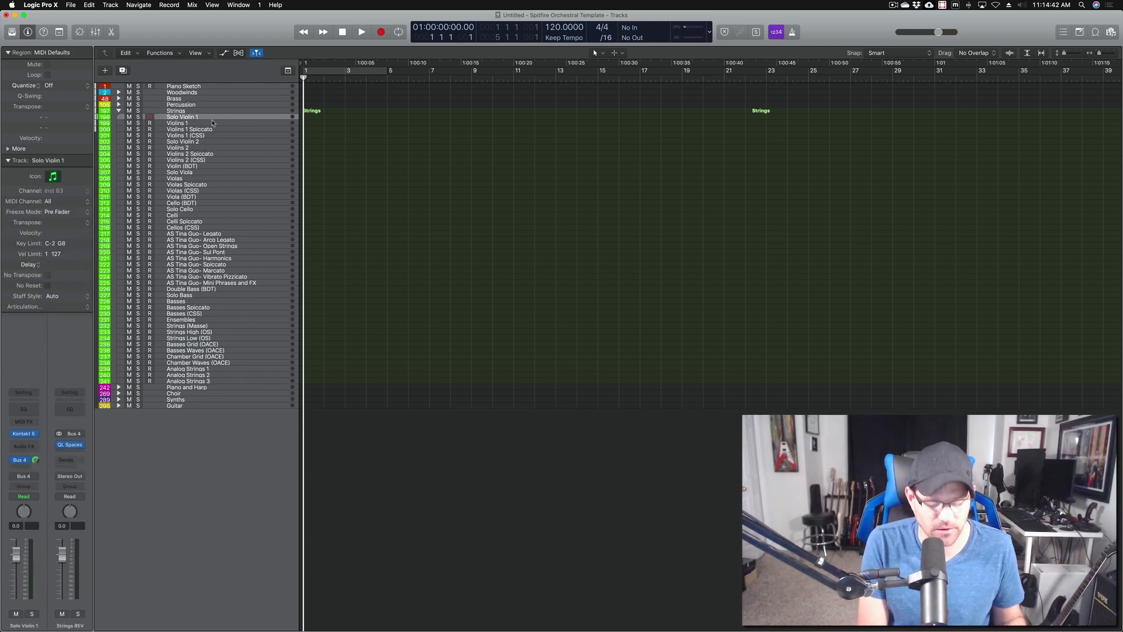
{"action": "key", "text": "v"}
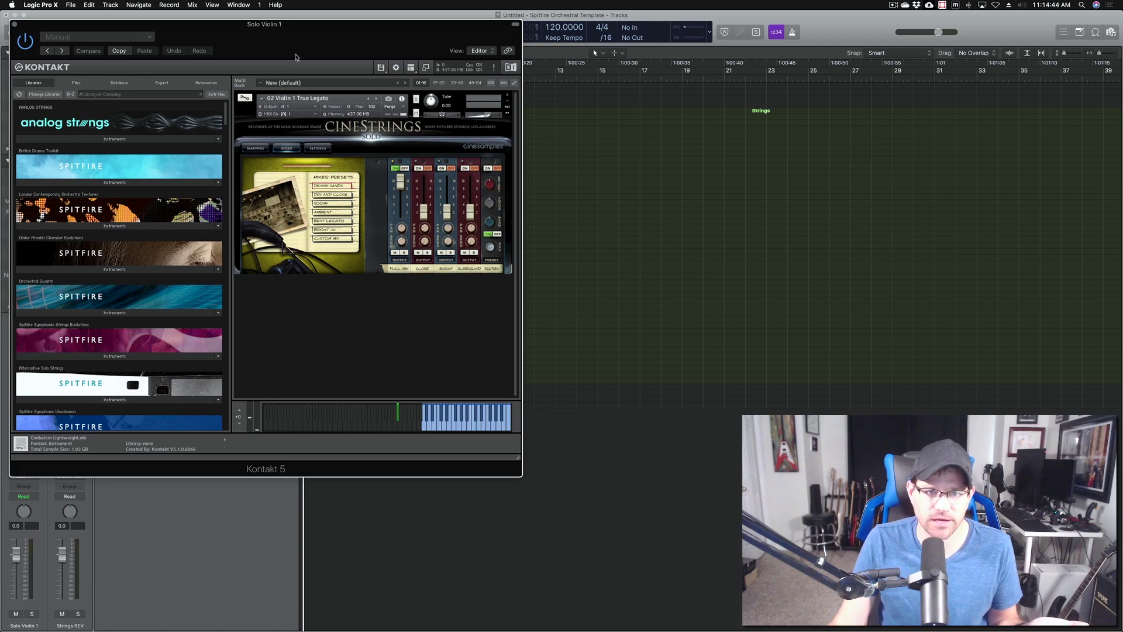
{"action": "left_click_drag", "start_coordinate": [299, 41], "coordinate": [578, 113]}
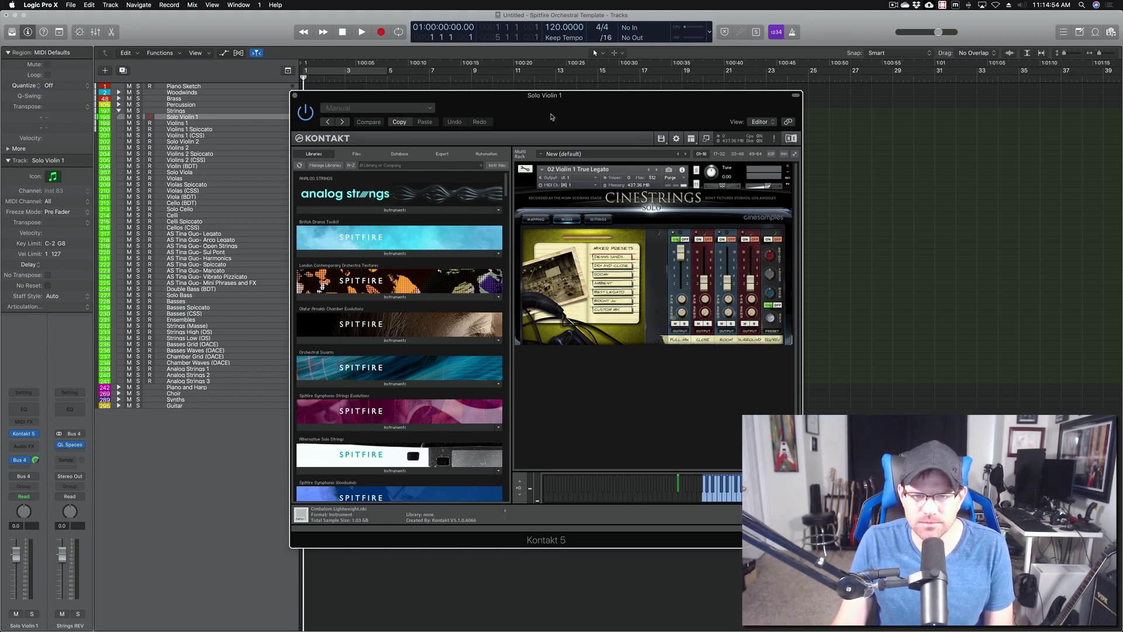
{"action": "left_click", "coordinate": [295, 95]}
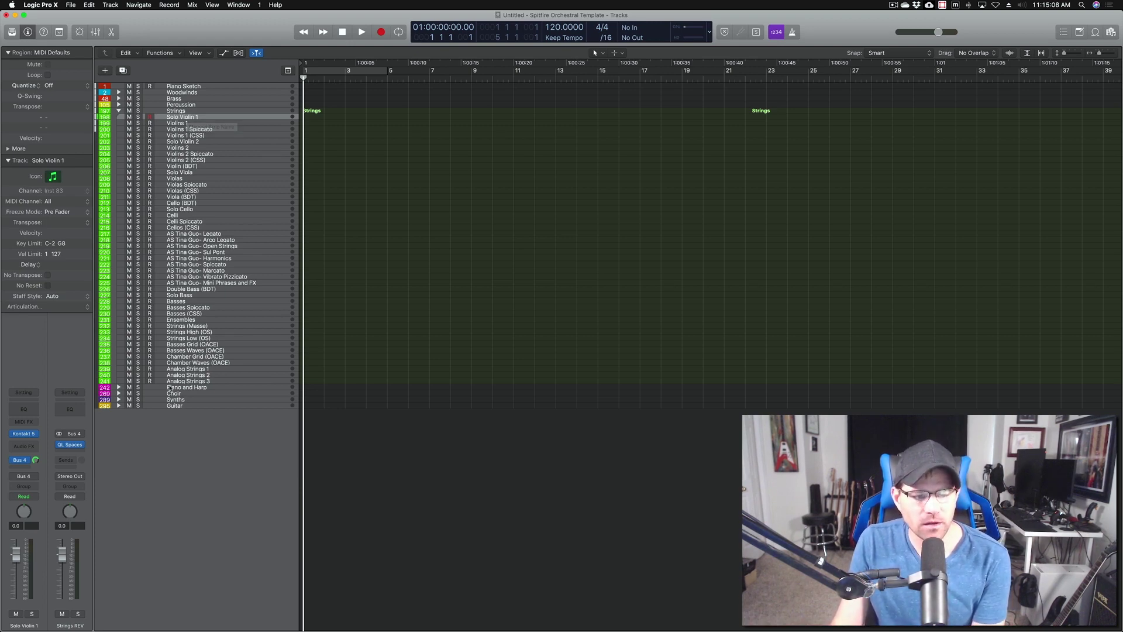
View the Violins 1 track's Spitfire Symphonic Strings instrument in Kontakt, clear of the track list, and close the window
{"action": "scroll", "coordinate": [200, 135], "scroll_direction": "right", "scroll_amount": 1}
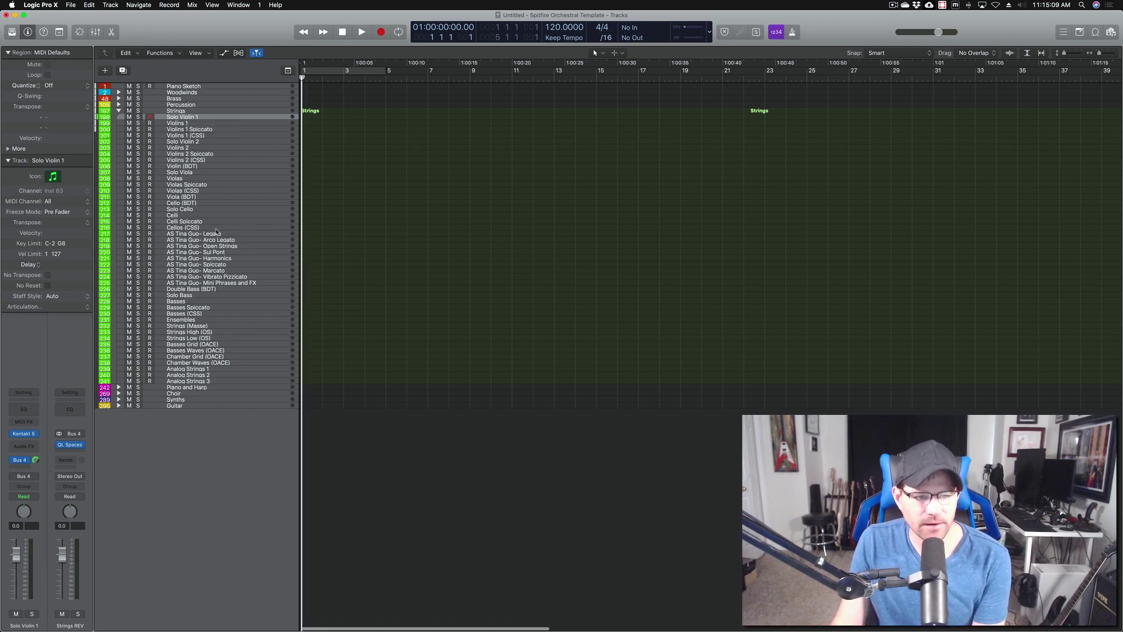
{"action": "left_click", "coordinate": [189, 124]}
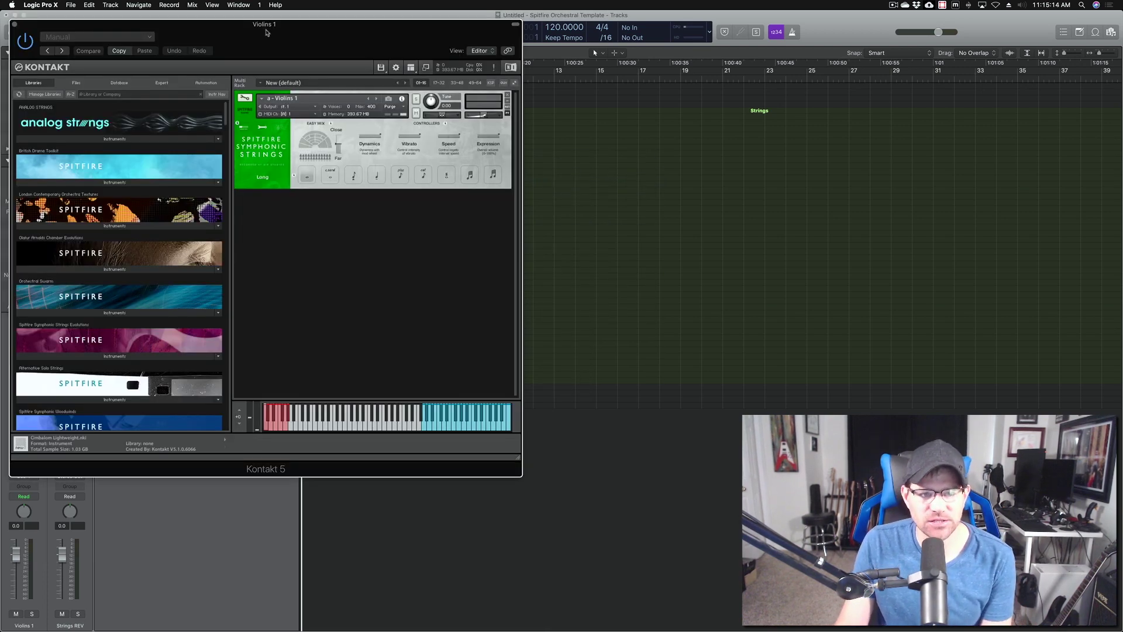
{"action": "left_click_drag", "start_coordinate": [264, 25], "coordinate": [532, 112]}
{"action": "left_click_drag", "start_coordinate": [534, 111], "coordinate": [569, 105]}
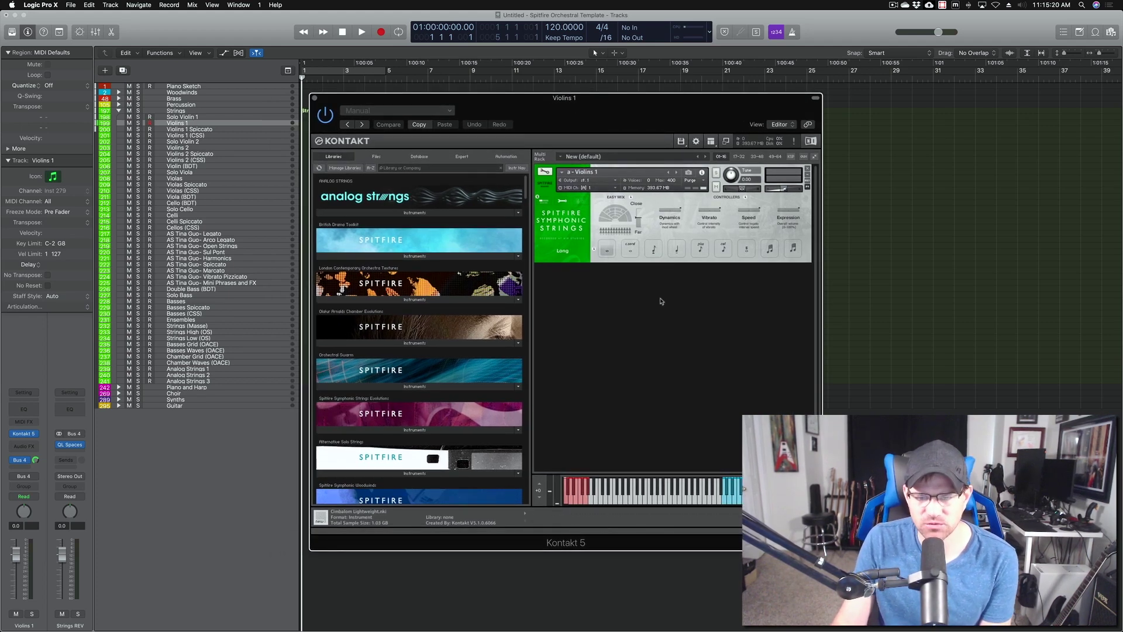
{"action": "left_click", "coordinate": [314, 98]}
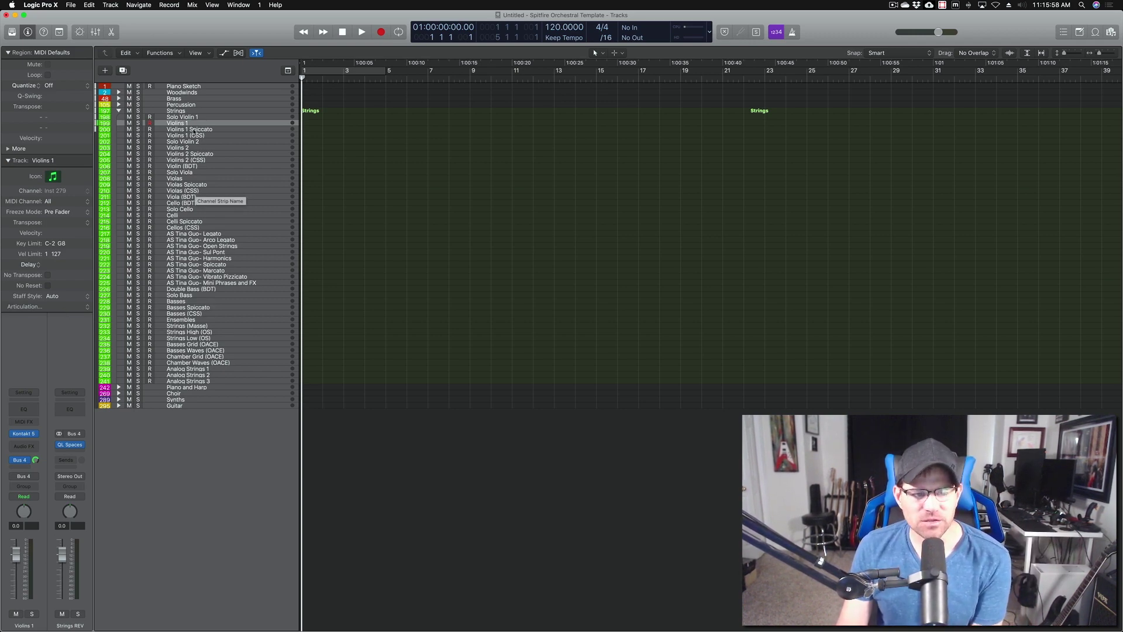
Select Violins 1 Spiccato, view the Violins 1 (CSS) track's Cinematic Studio Strings instrument beside the track list, and close Kontakt
{"action": "left_click", "coordinate": [197, 129]}
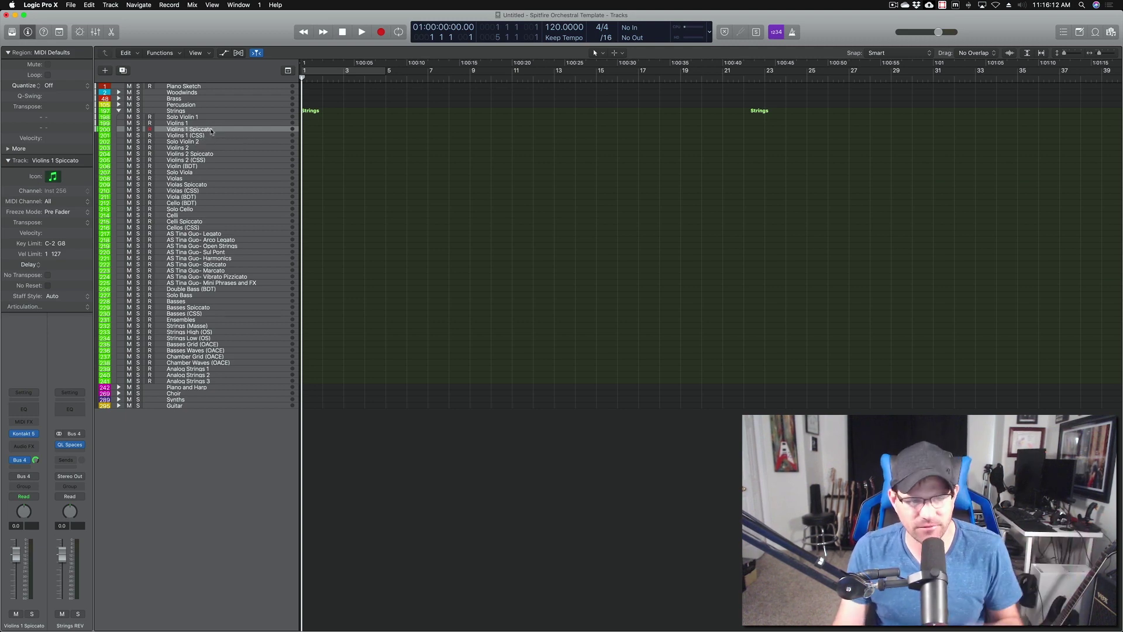
{"action": "left_click", "coordinate": [213, 136]}
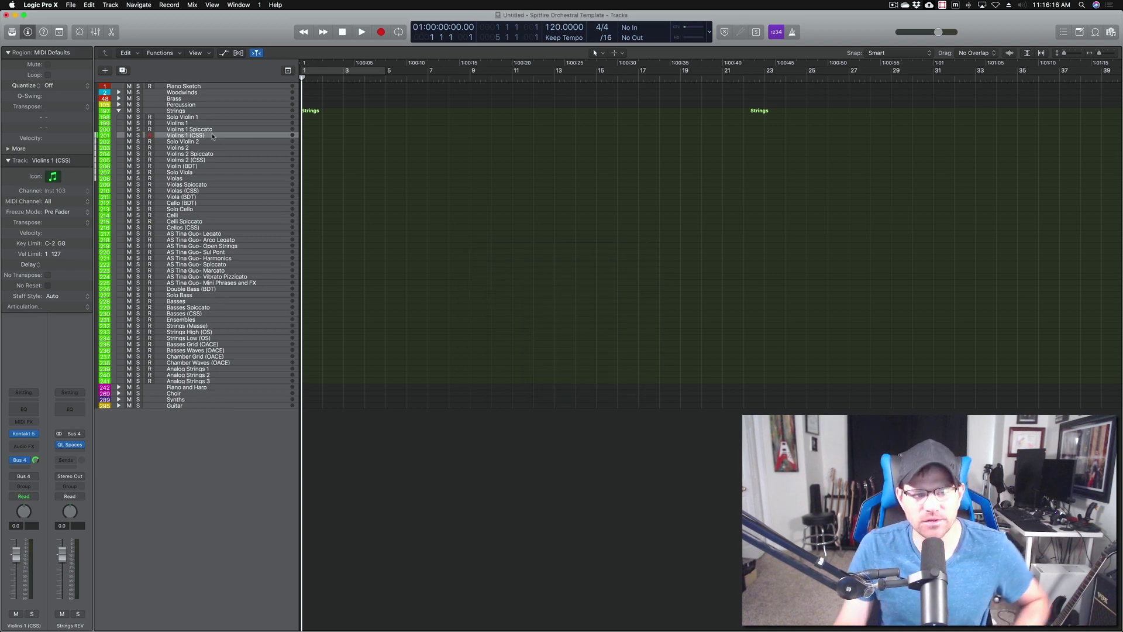
{"action": "left_click", "coordinate": [23, 434]}
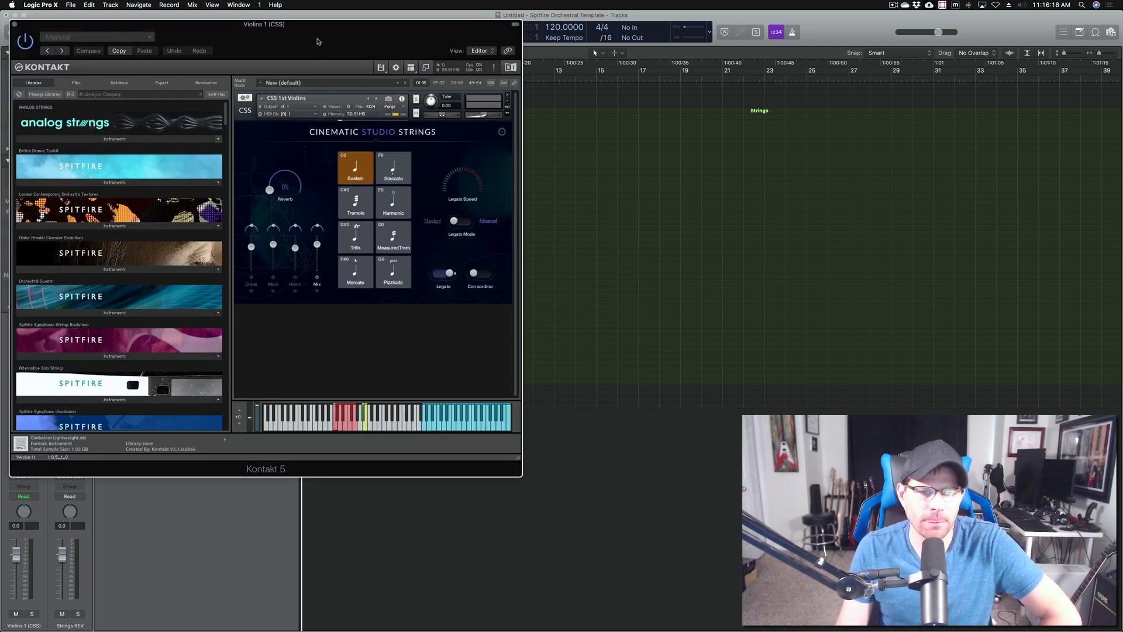
{"action": "left_click_drag", "start_coordinate": [316, 35], "coordinate": [632, 117]}
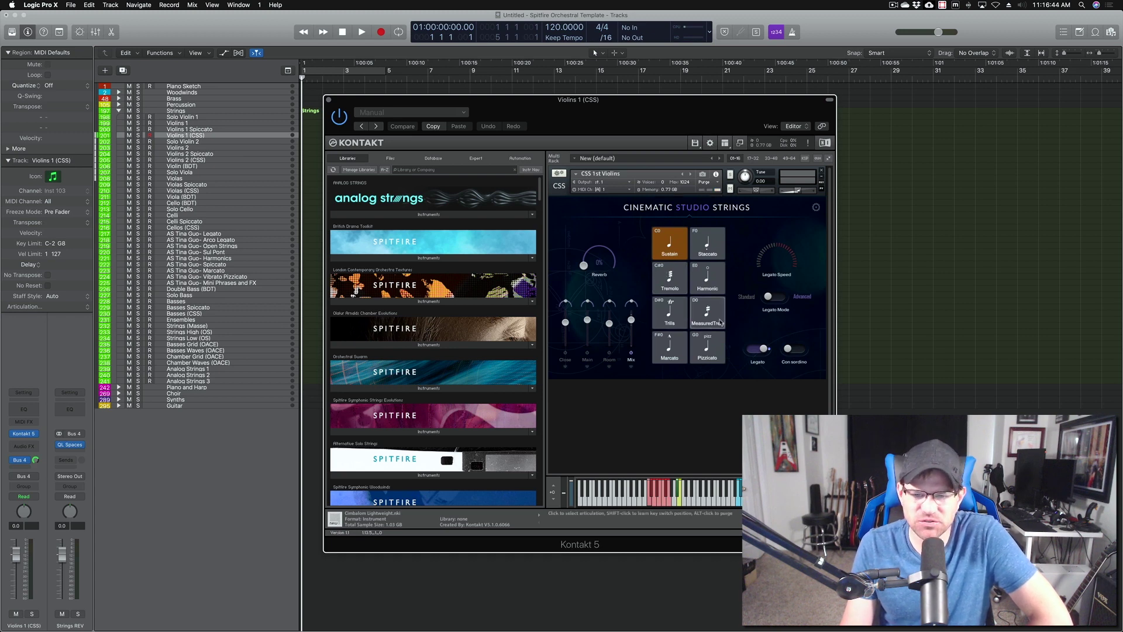
{"action": "left_click", "coordinate": [329, 101]}
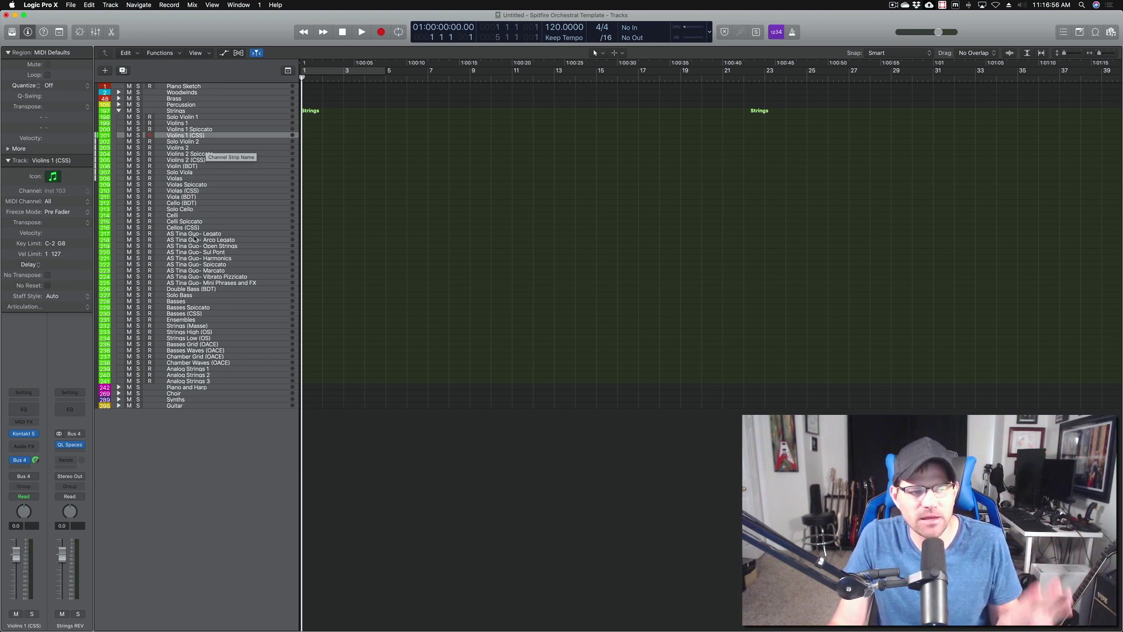
View the AS Tina Guo- Legato instrument beside the track list, find the Tina Guo libraries in the Kontakt browser, and close the window
{"action": "left_click", "coordinate": [197, 235]}
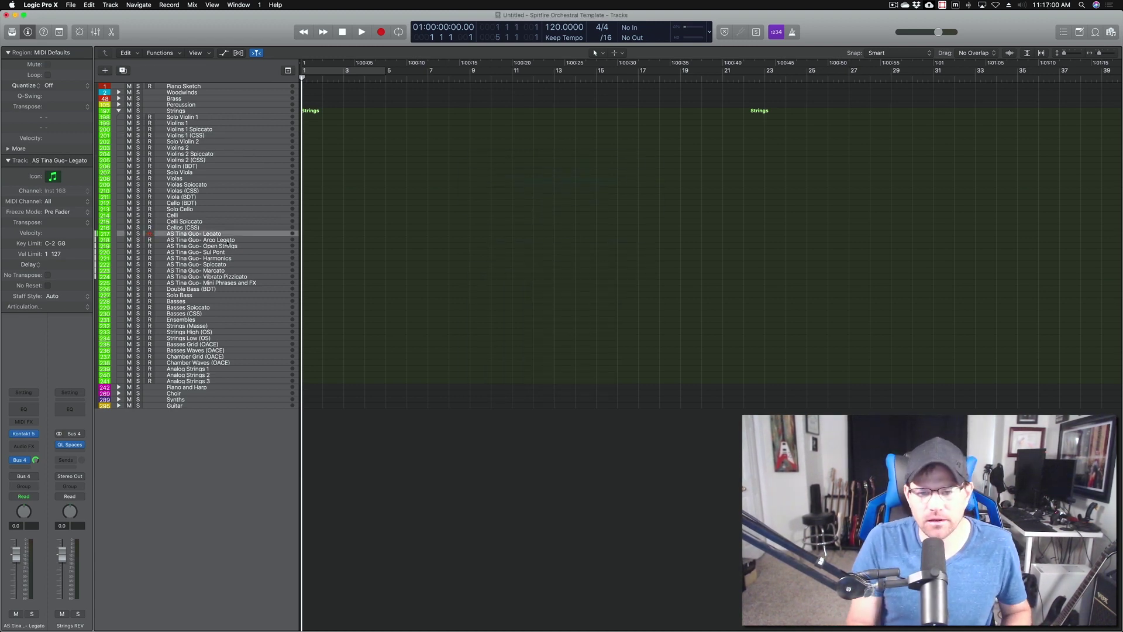
{"action": "key", "text": "v"}
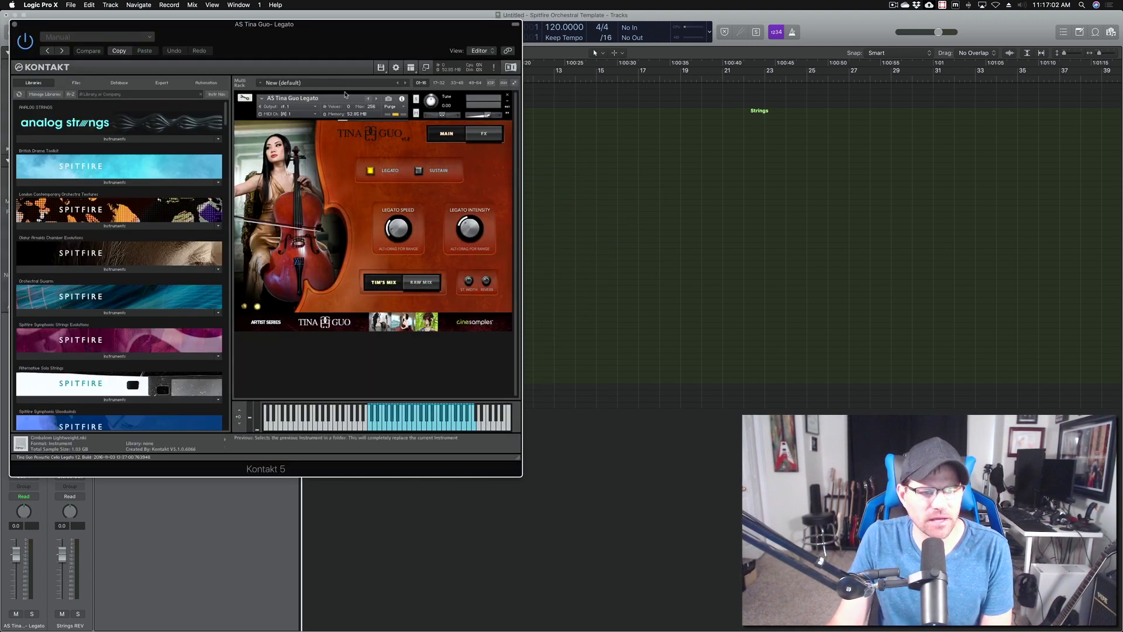
{"action": "left_click_drag", "start_coordinate": [333, 43], "coordinate": [609, 125]}
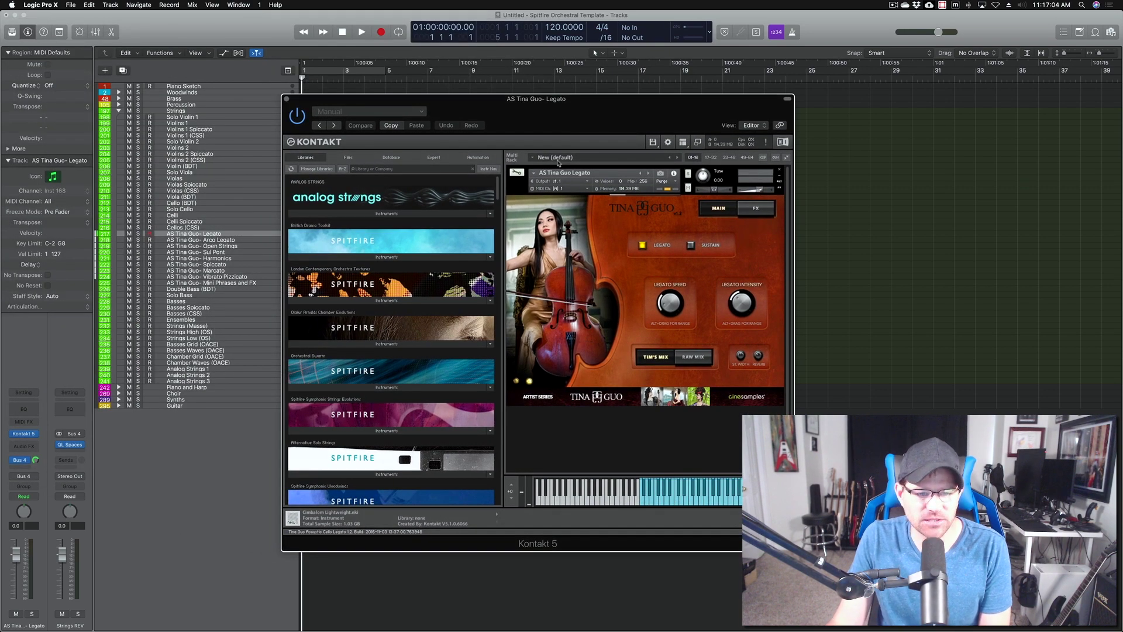
{"action": "scroll", "coordinate": [413, 273], "scroll_direction": "down", "scroll_amount": 5}
{"action": "scroll", "coordinate": [413, 272], "scroll_direction": "down", "scroll_amount": 15}
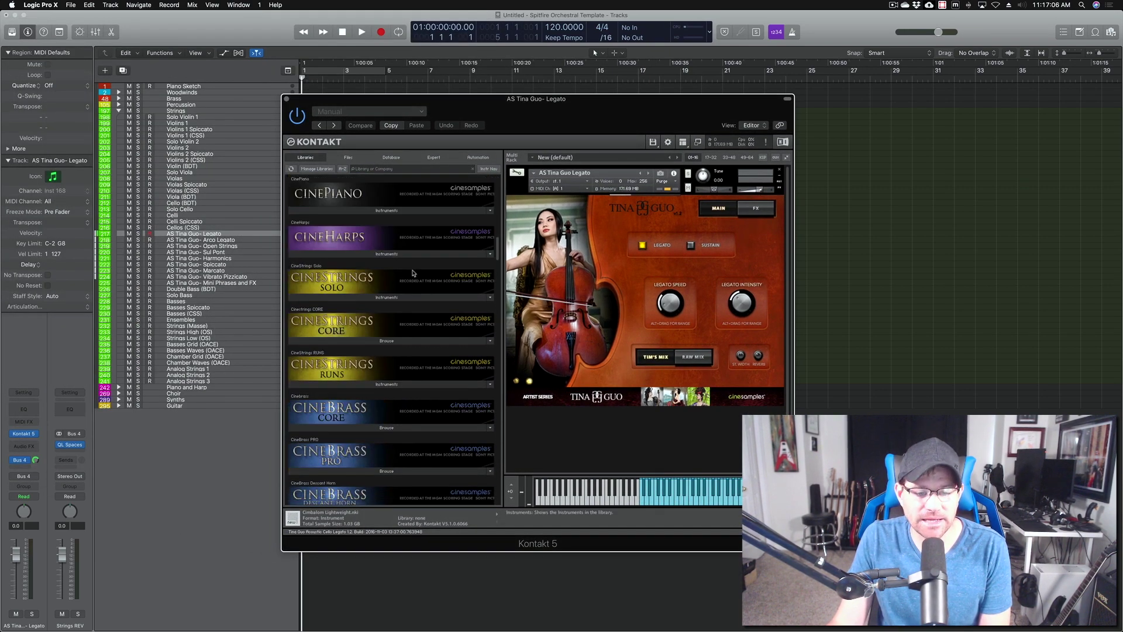
{"action": "scroll", "coordinate": [413, 272], "scroll_direction": "down", "scroll_amount": 3}
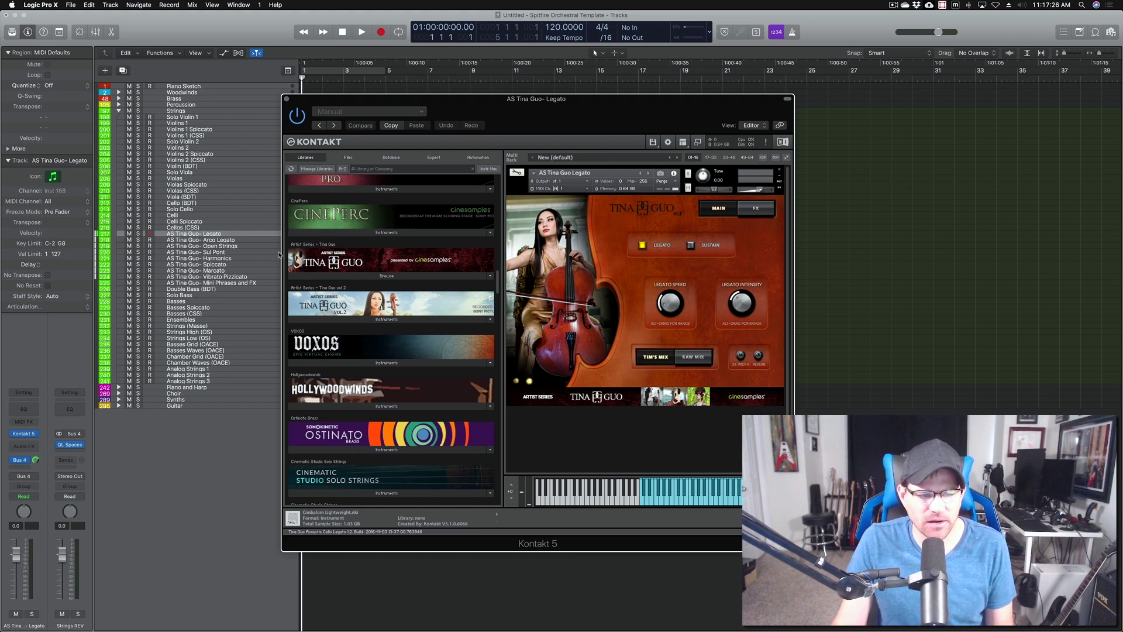
{"action": "left_click", "coordinate": [287, 101]}
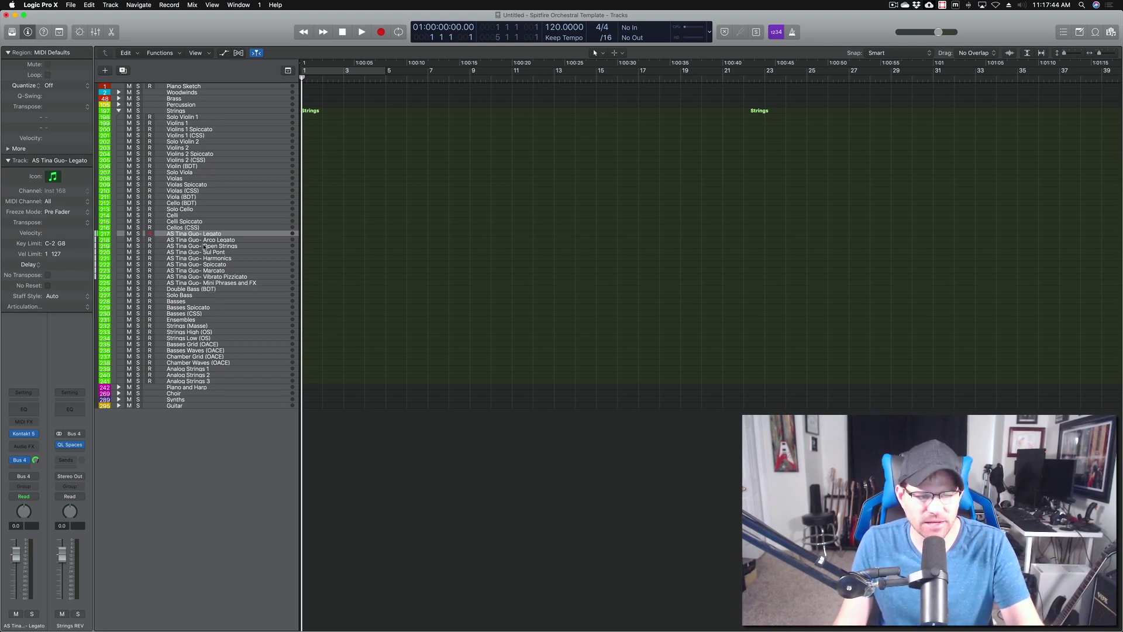
View the AS Tina Guo- Arco Legato track's Tina Guo vol 2 instrument in Kontakt and close the window
{"action": "key", "text": "Down"}
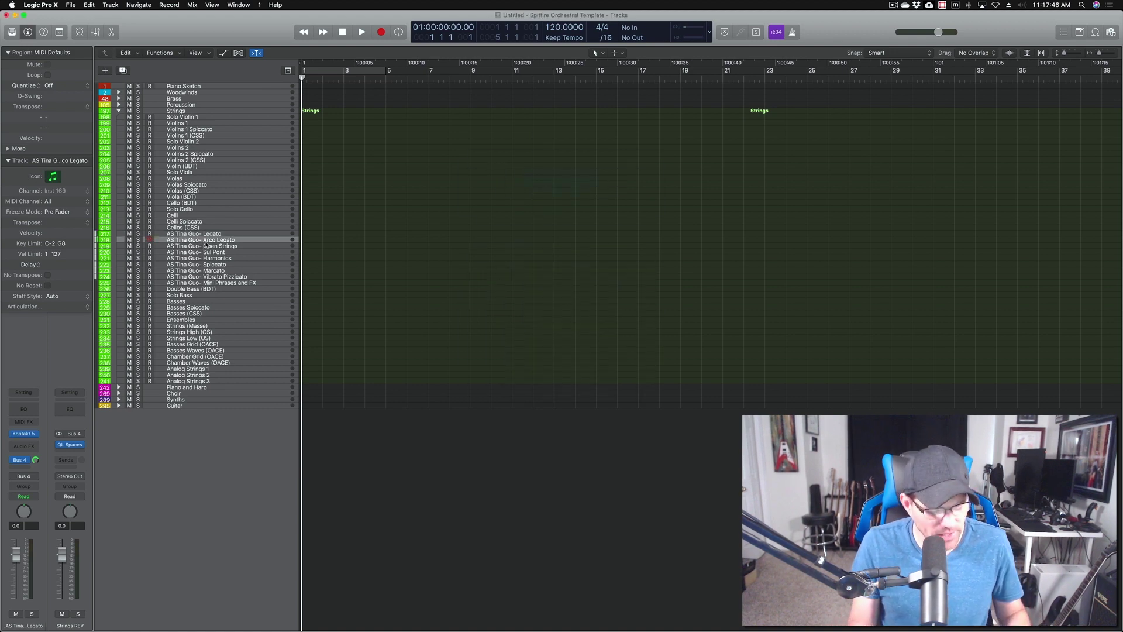
{"action": "key", "text": "v"}
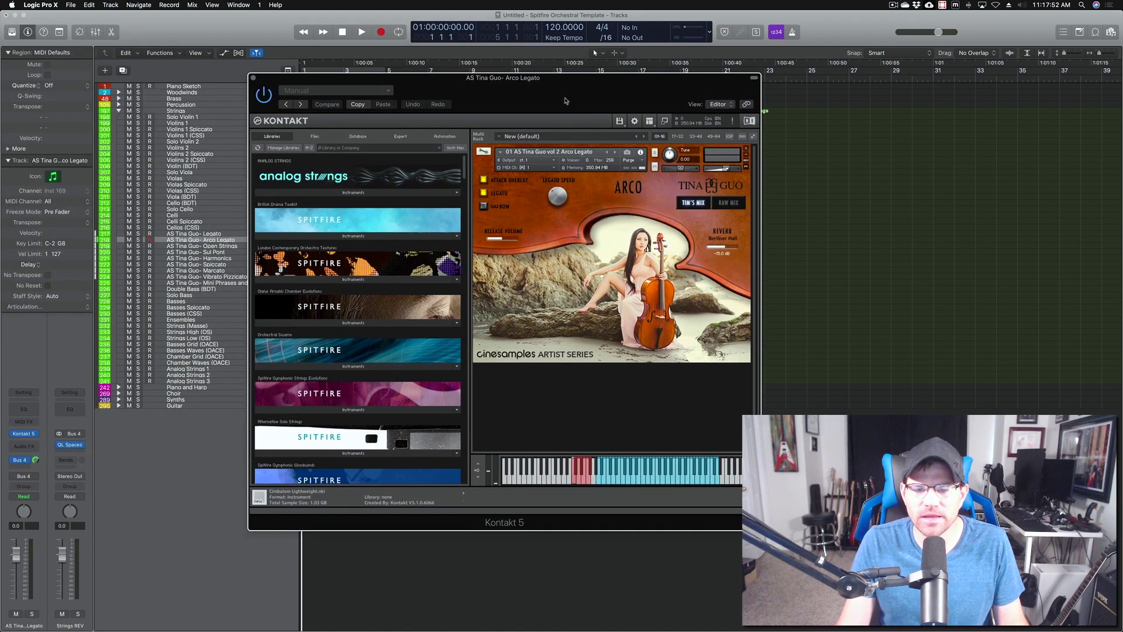
{"action": "left_click", "coordinate": [253, 77]}
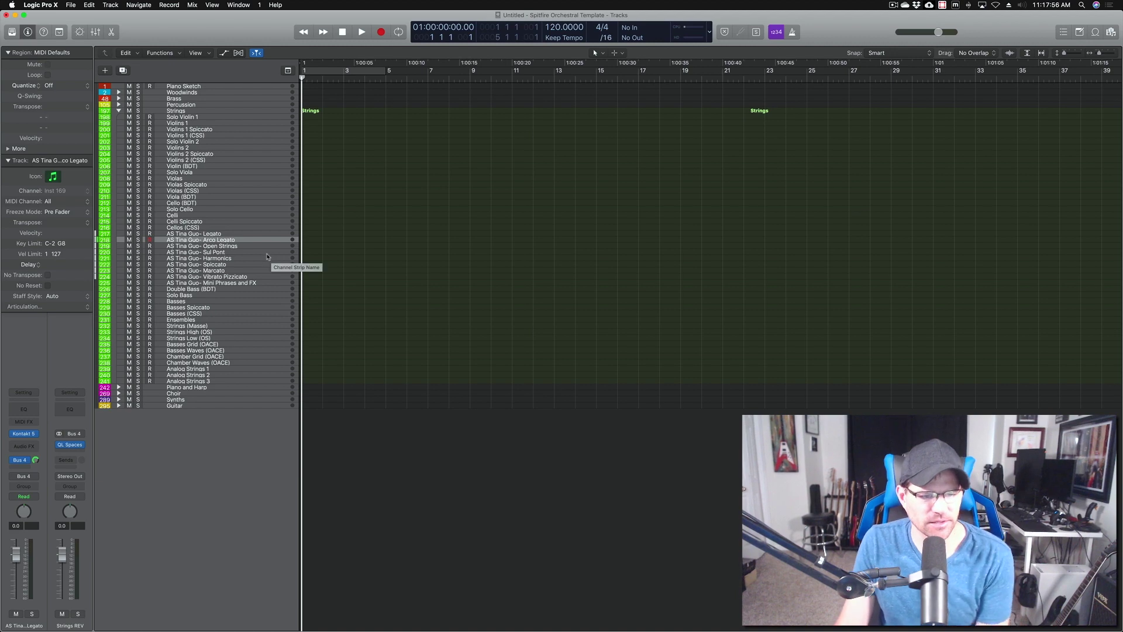
Select the Tina Guo Open Strings and Double Bass (BDT) tracks, view the Ensembles track's Symphonic Strings instrument, and close Kontakt
{"action": "left_click", "coordinate": [217, 246]}
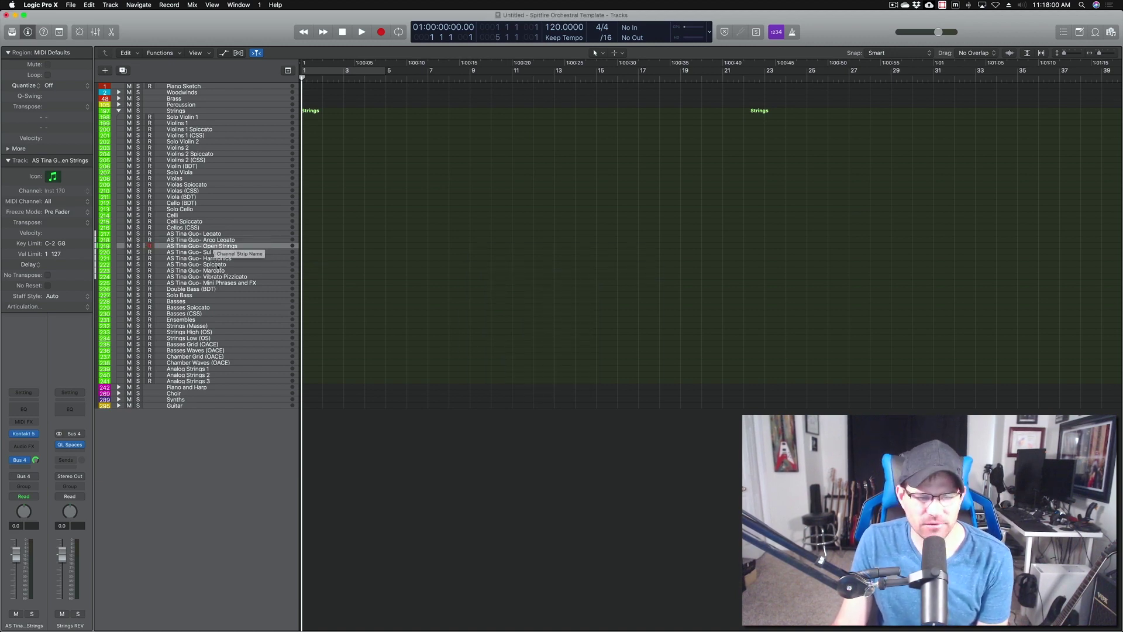
{"action": "left_click", "coordinate": [199, 290]}
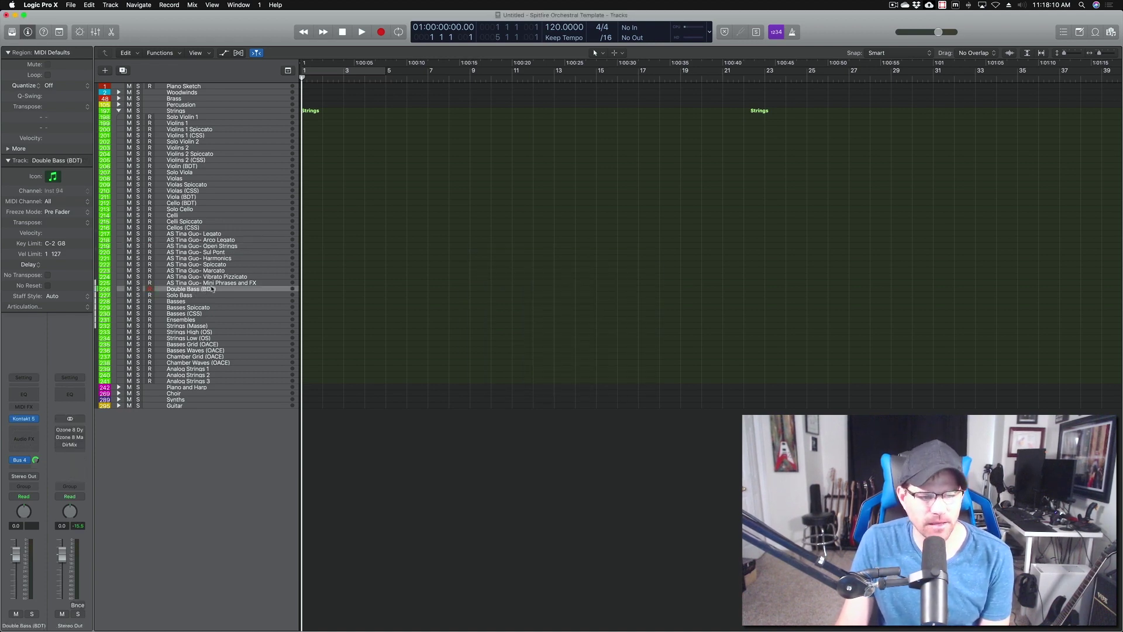
{"action": "left_click", "coordinate": [213, 320]}
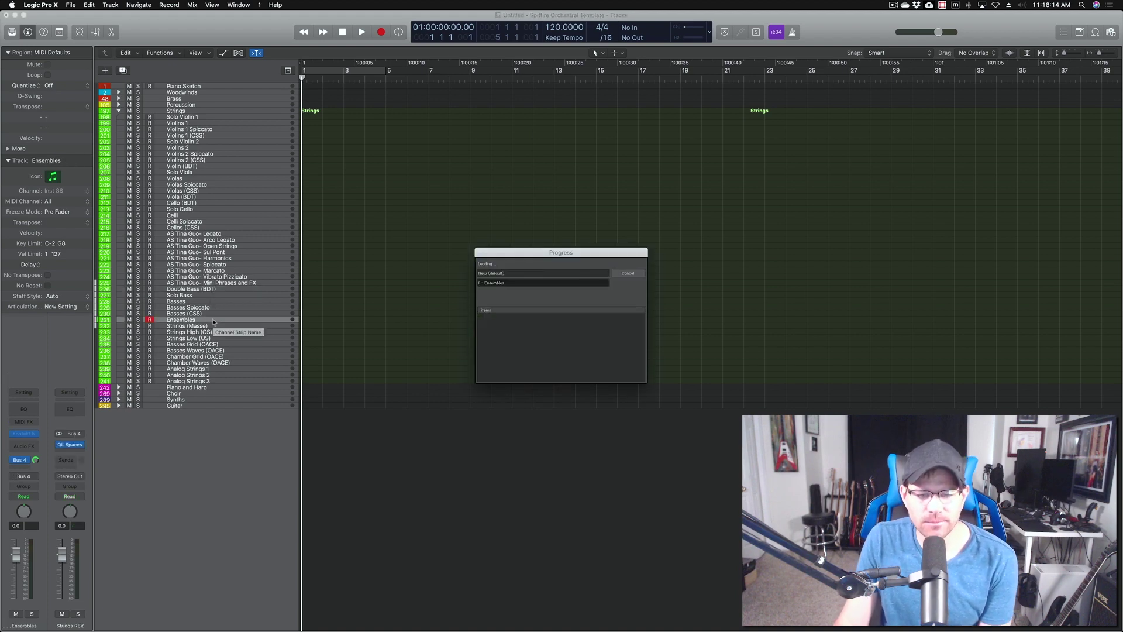
{"action": "key", "text": "v"}
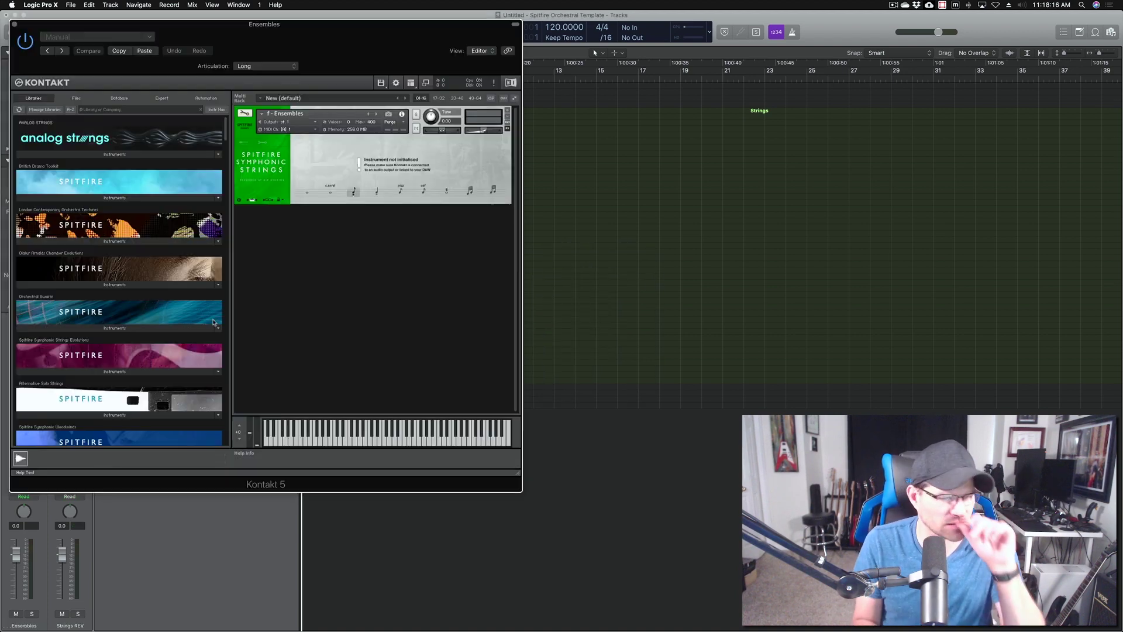
{"action": "left_click_drag", "start_coordinate": [236, 58], "coordinate": [497, 97]}
{"action": "left_click", "coordinate": [275, 63]}
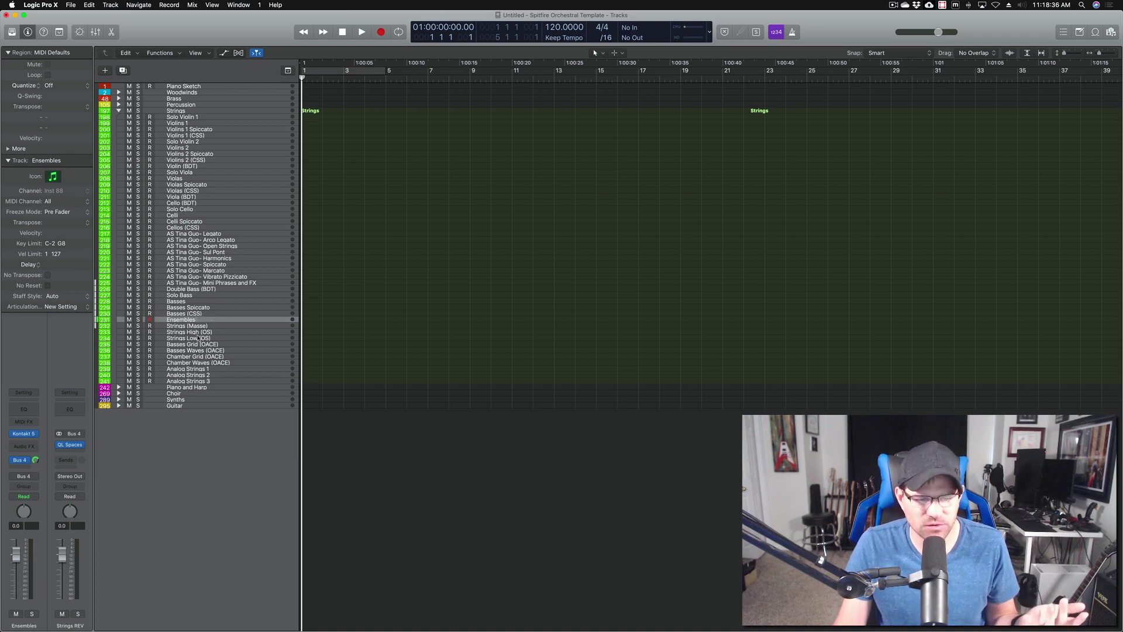
View the Basses Waves (OACE) track's Olafur Arnalds instrument in Kontakt and close the window
{"action": "left_click", "coordinate": [208, 351]}
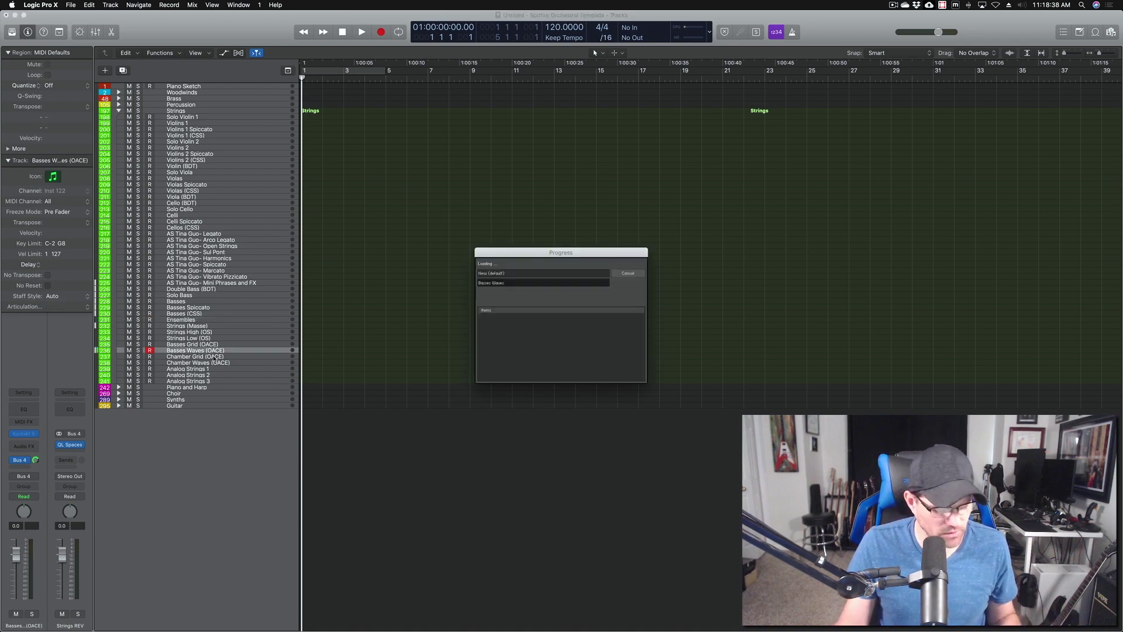
{"action": "key", "text": "v"}
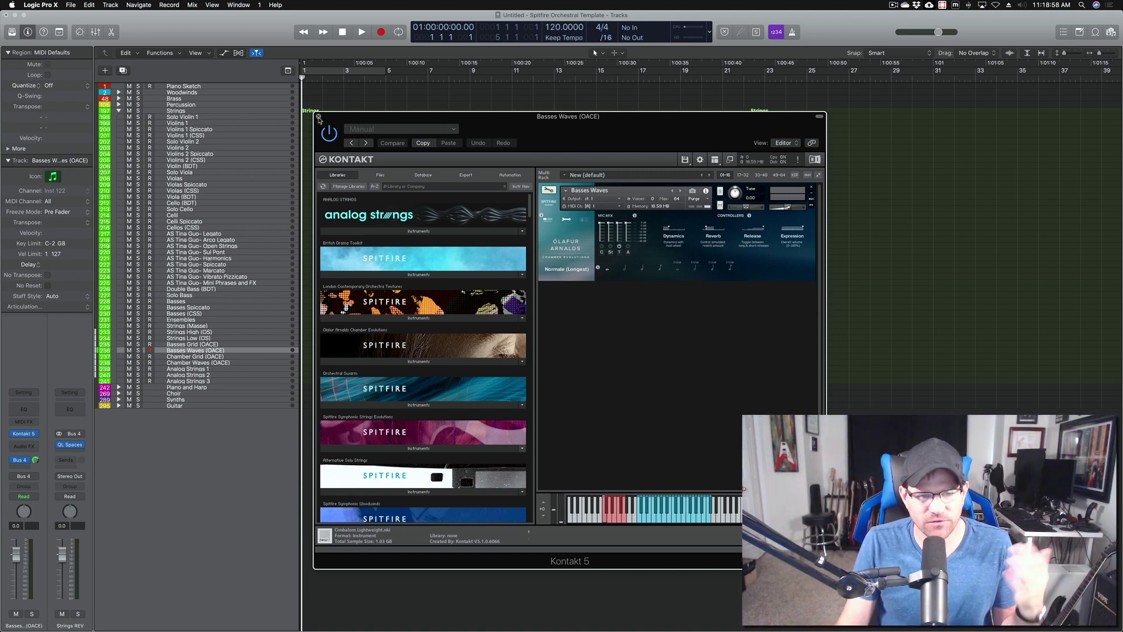
{"action": "left_click", "coordinate": [319, 117]}
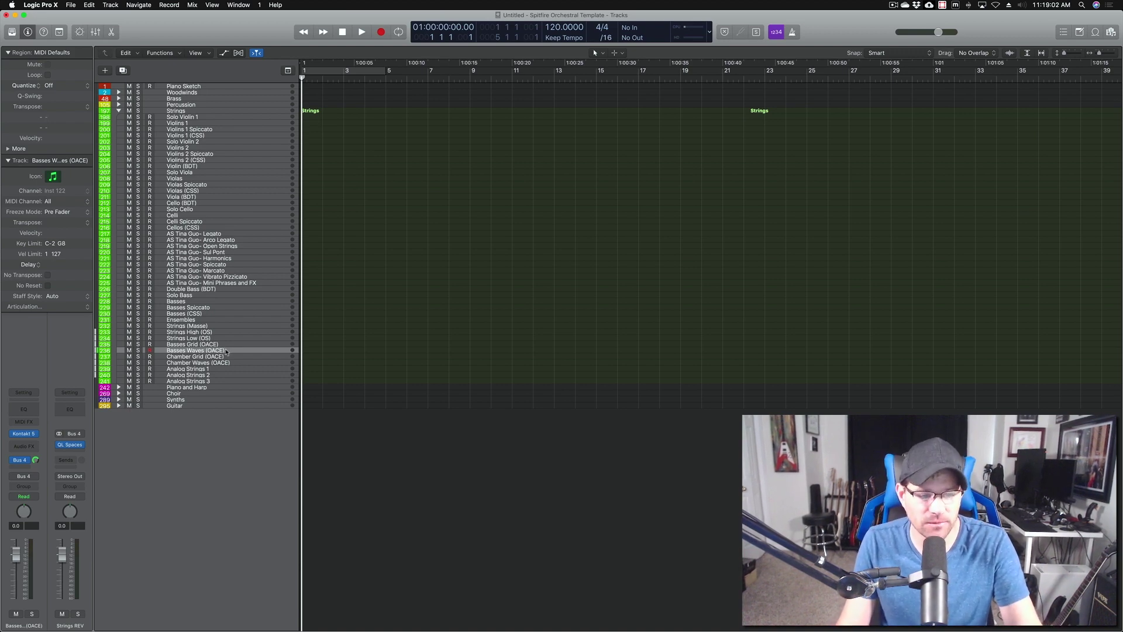
Open the Analog Strings 1 track's instrument beside the track list, look through its preset menu, and close Kontakt
{"action": "left_click", "coordinate": [224, 369]}
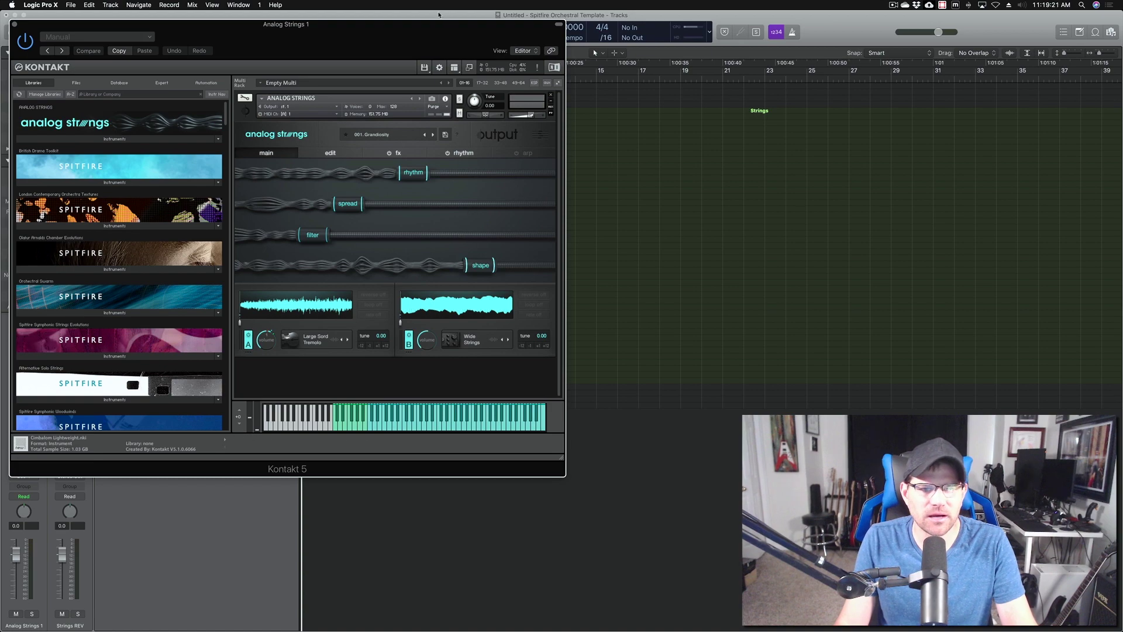
{"action": "left_click_drag", "start_coordinate": [413, 37], "coordinate": [721, 76]}
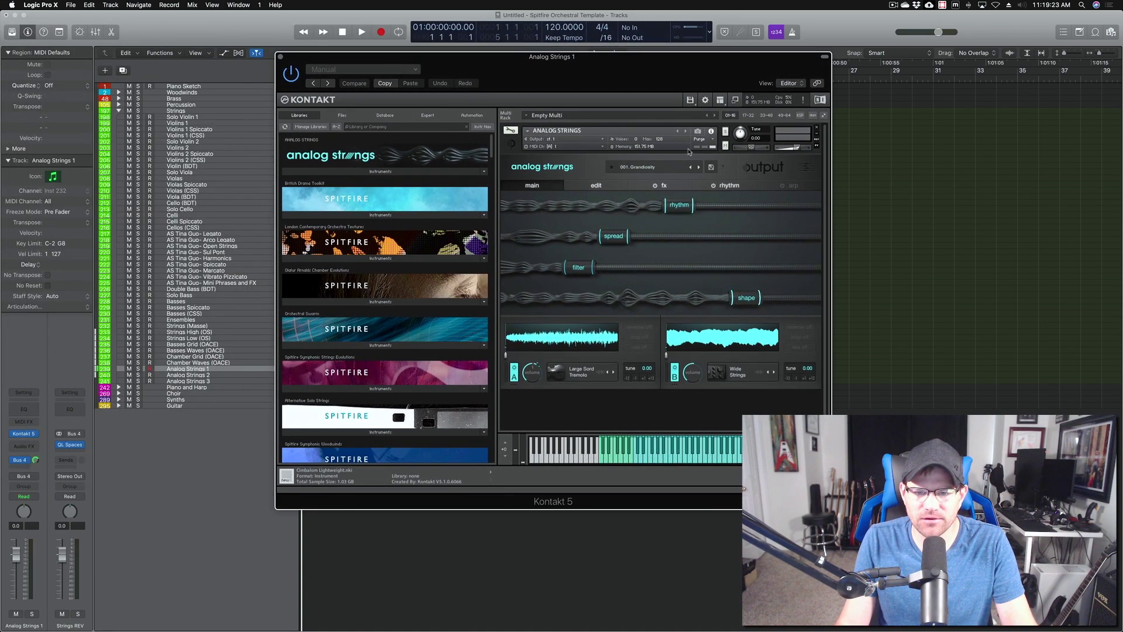
{"action": "left_click", "coordinate": [671, 170]}
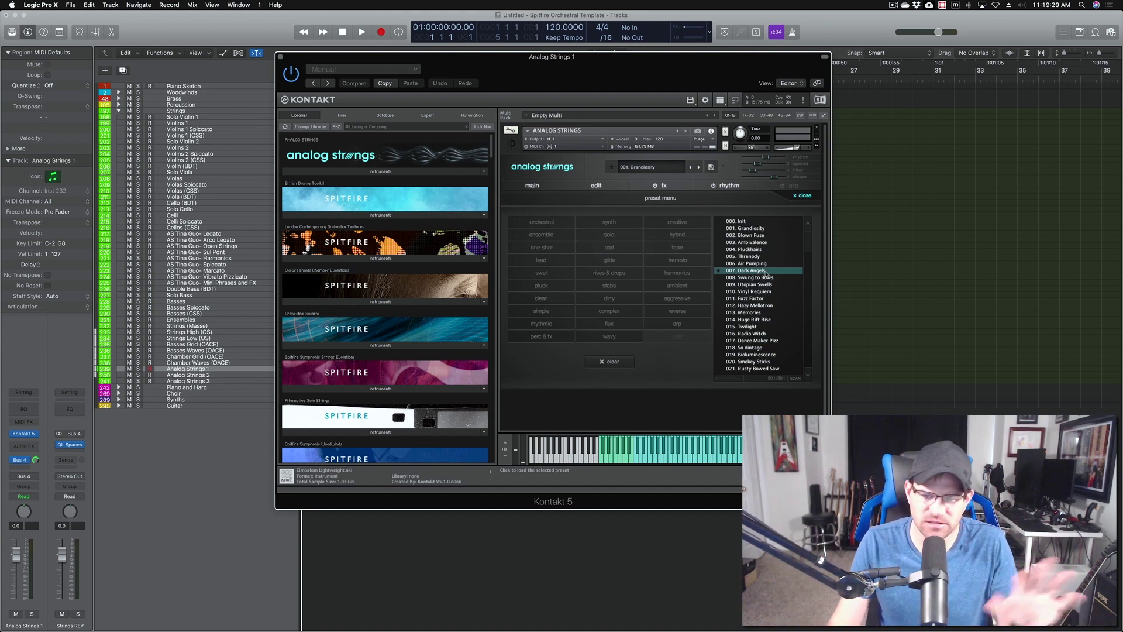
{"action": "left_click", "coordinate": [281, 57]}
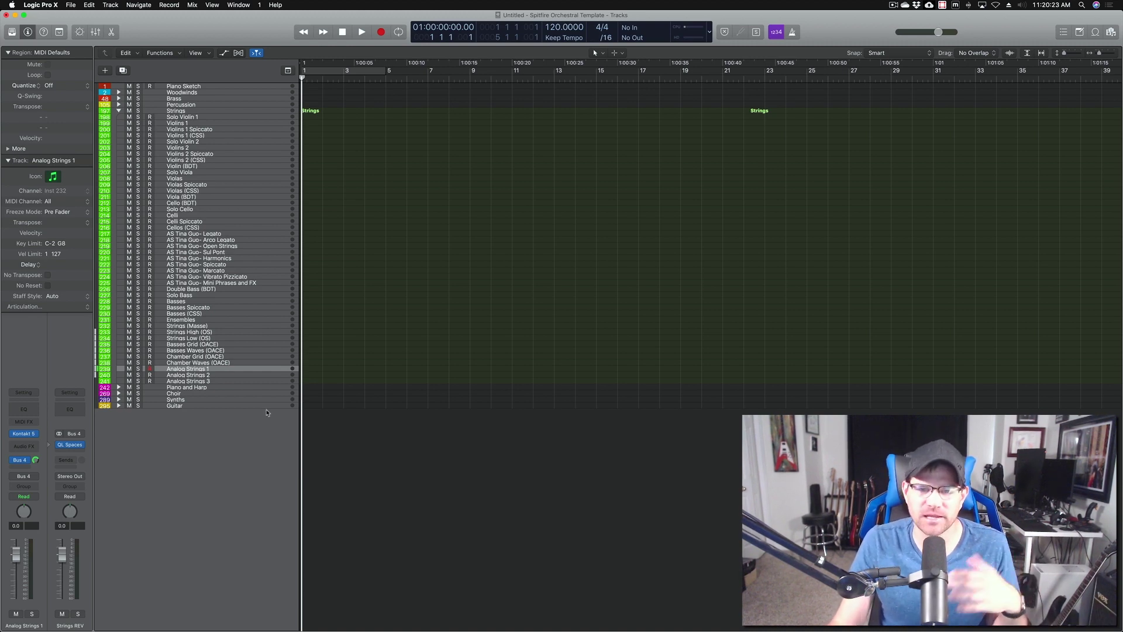
Collapse the Strings track stack and expand the Piano and Harp stack
{"action": "left_click", "coordinate": [118, 111]}
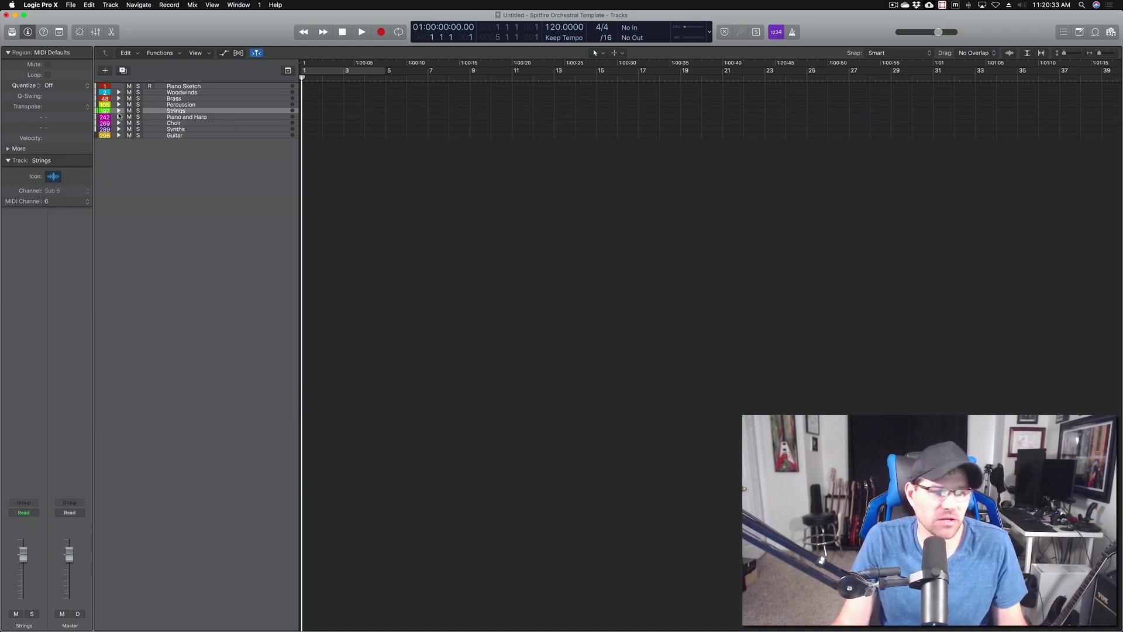
{"action": "left_click", "coordinate": [118, 117]}
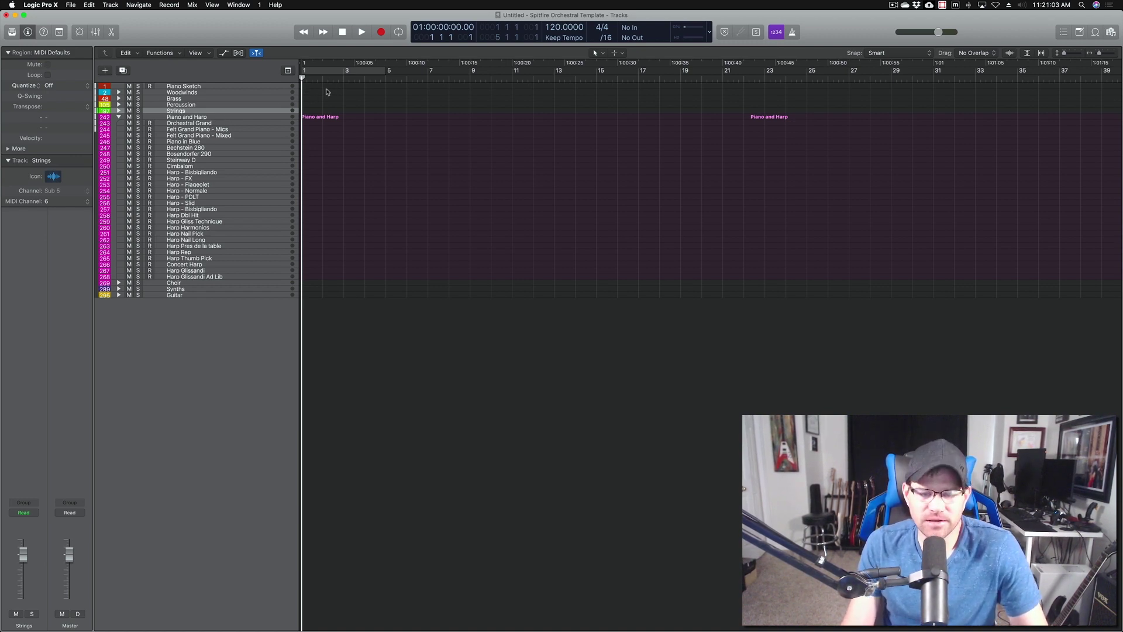
Open the Felt Grand Piano - Mics track's Olafur Arnalds instrument in Kontakt and place the window clear of the track list
{"action": "left_click", "coordinate": [184, 129]}
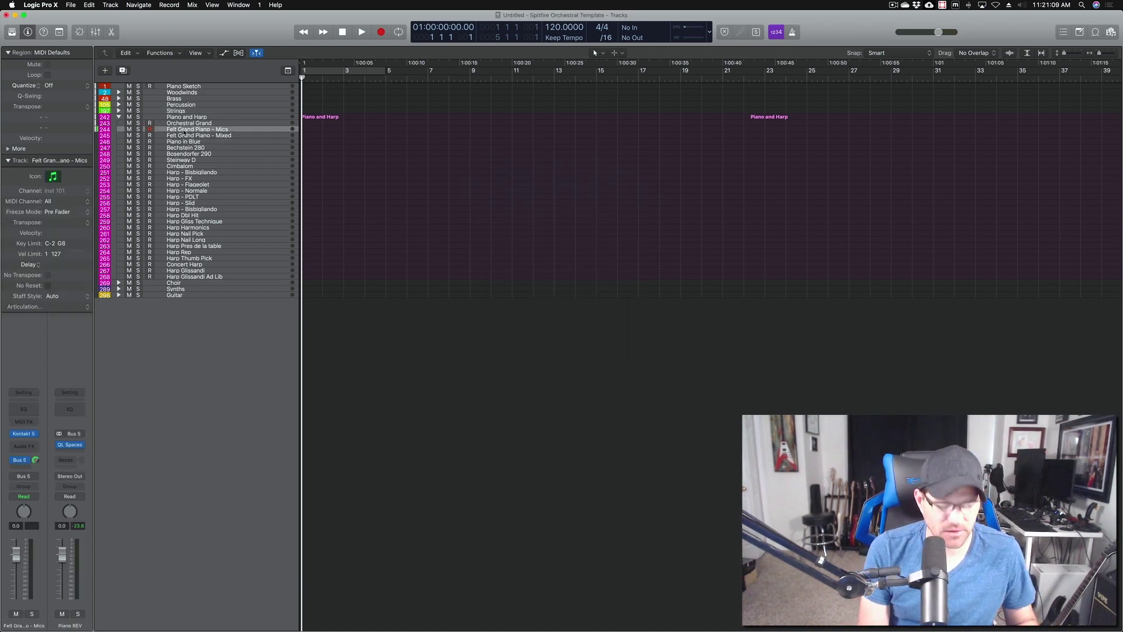
{"action": "key", "text": "v"}
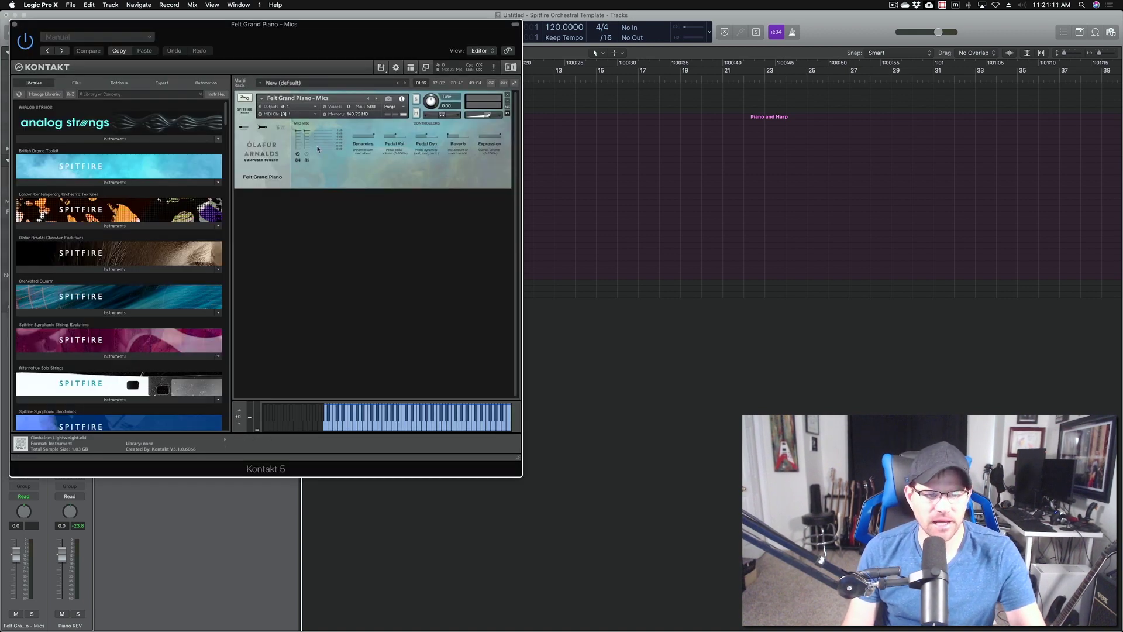
{"action": "left_click_drag", "start_coordinate": [336, 42], "coordinate": [627, 122]}
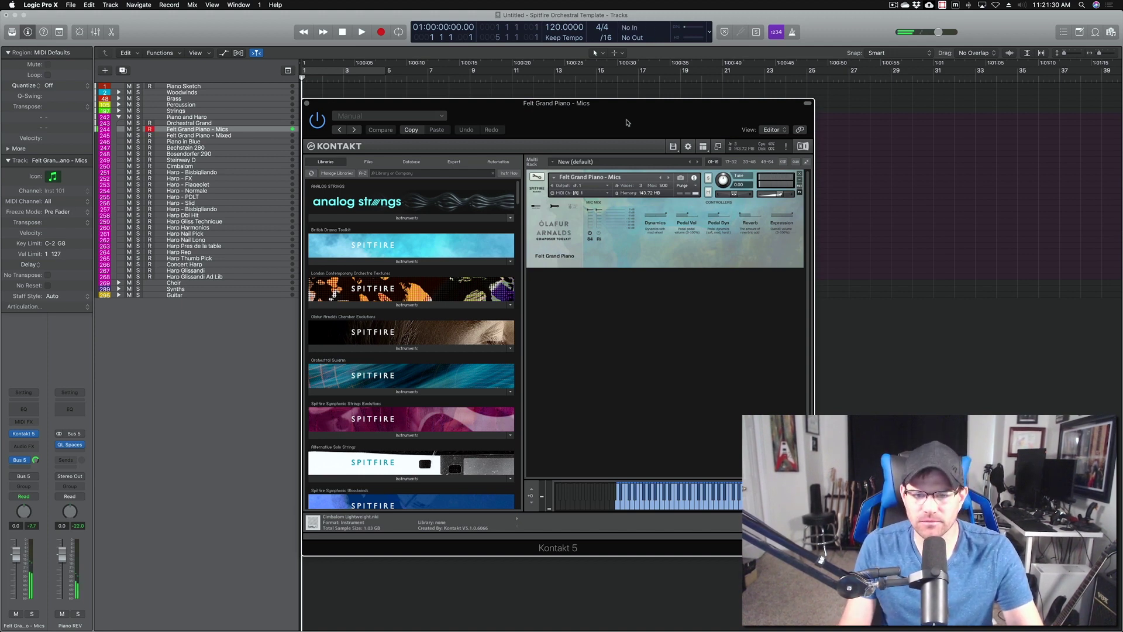
Close the Felt Grand Piano window, view the Piano in Blue track's instrument beside the track list, and close it
{"action": "left_click", "coordinate": [305, 102]}
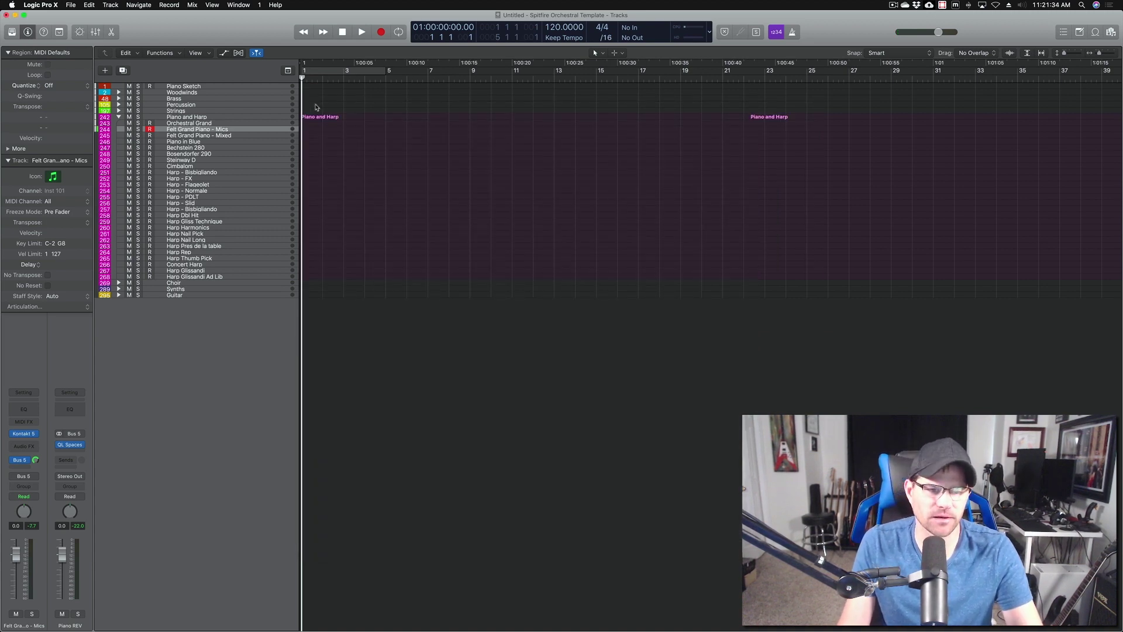
{"action": "left_click", "coordinate": [227, 142]}
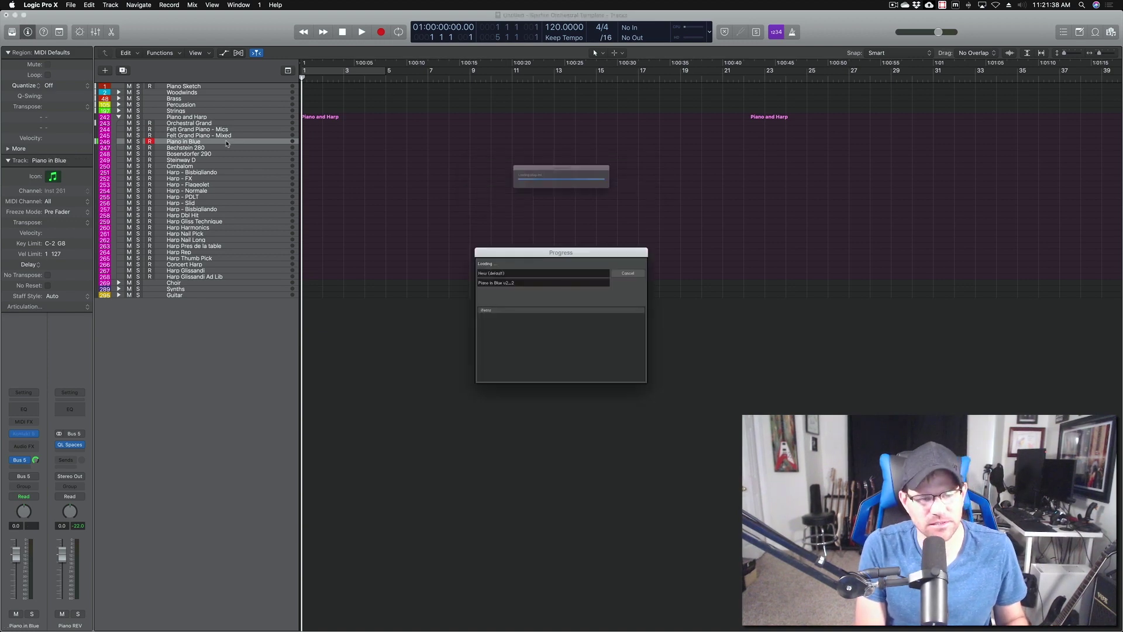
{"action": "double_click", "coordinate": [227, 143]}
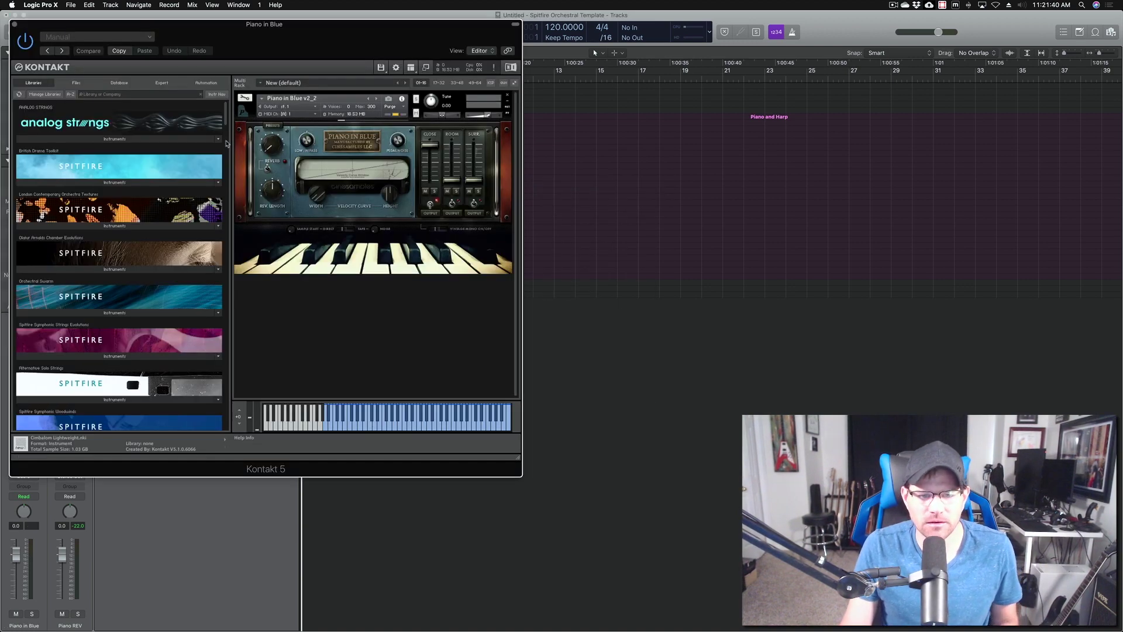
{"action": "left_click_drag", "start_coordinate": [283, 41], "coordinate": [615, 123]}
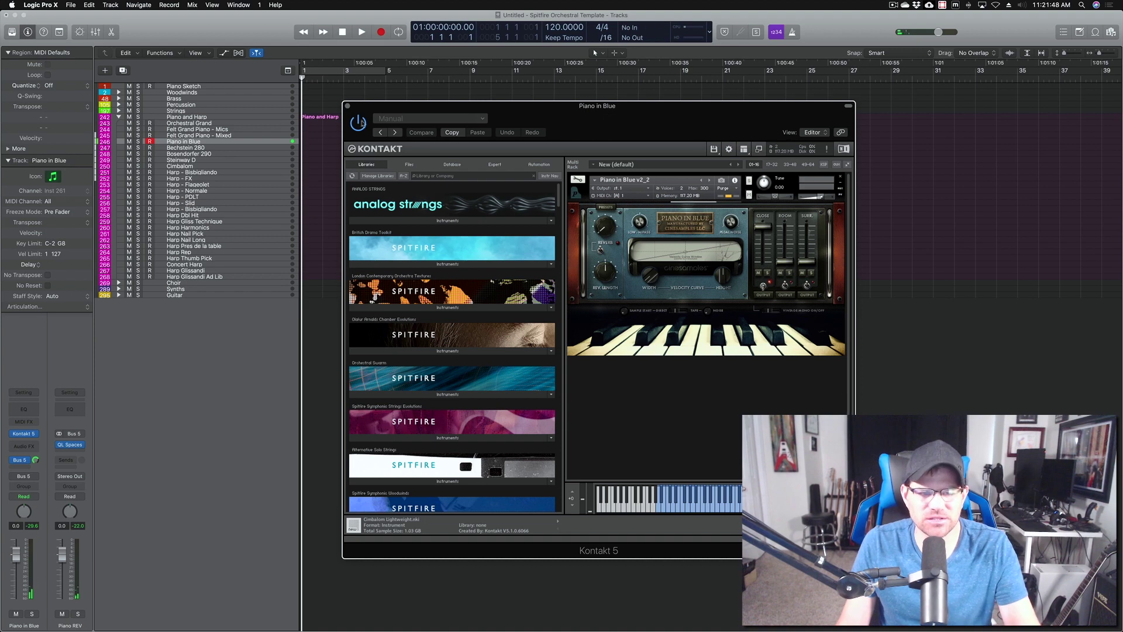
{"action": "left_click", "coordinate": [348, 107]}
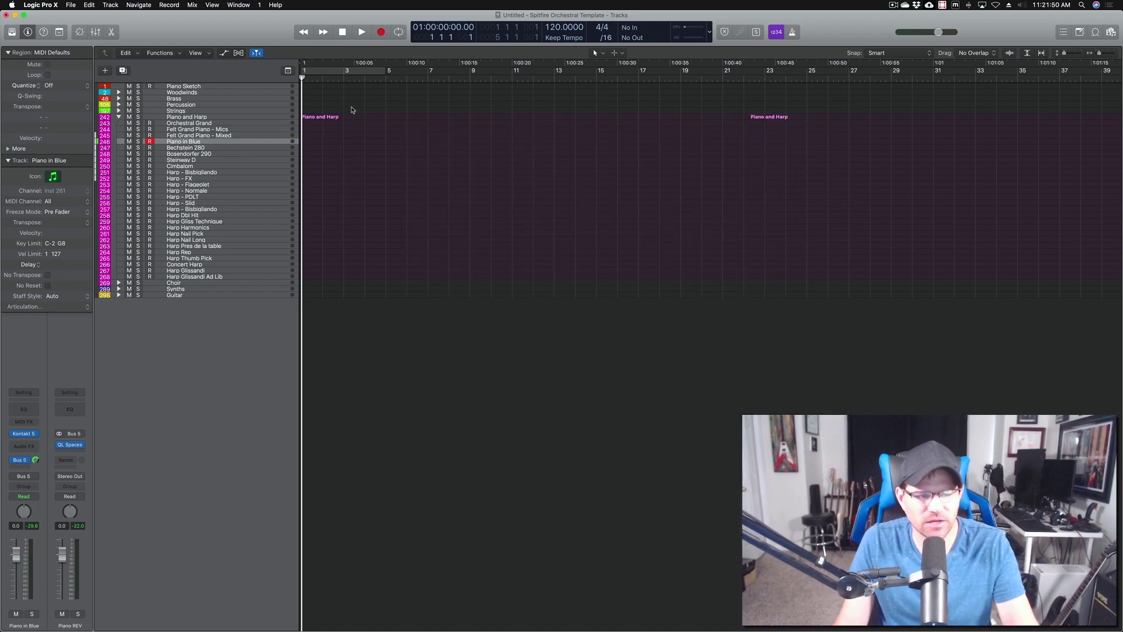
Select the Bechstein 280 track, then view the Cimbalom track's instrument in Kontakt and close the window
{"action": "left_click", "coordinate": [211, 148]}
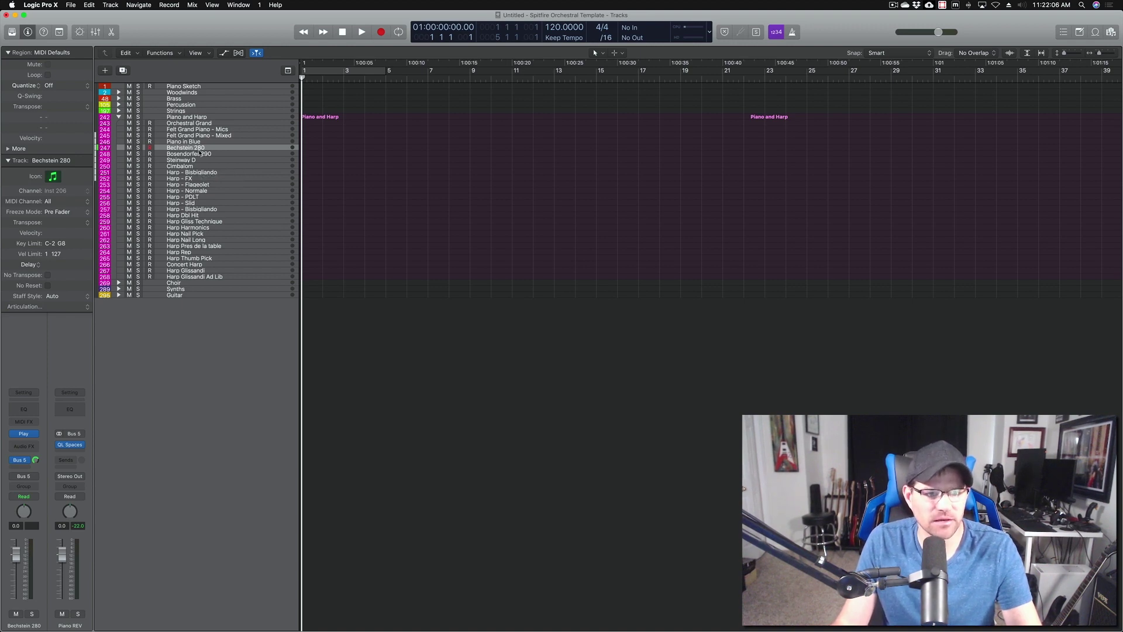
{"action": "left_click", "coordinate": [196, 166]}
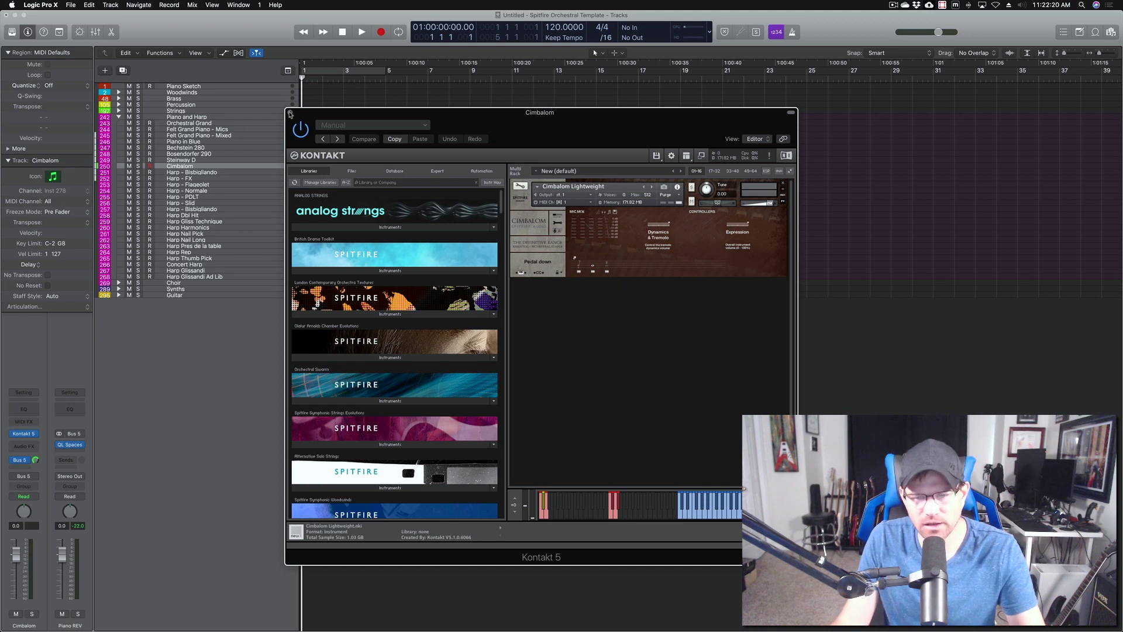
{"action": "left_click", "coordinate": [290, 113]}
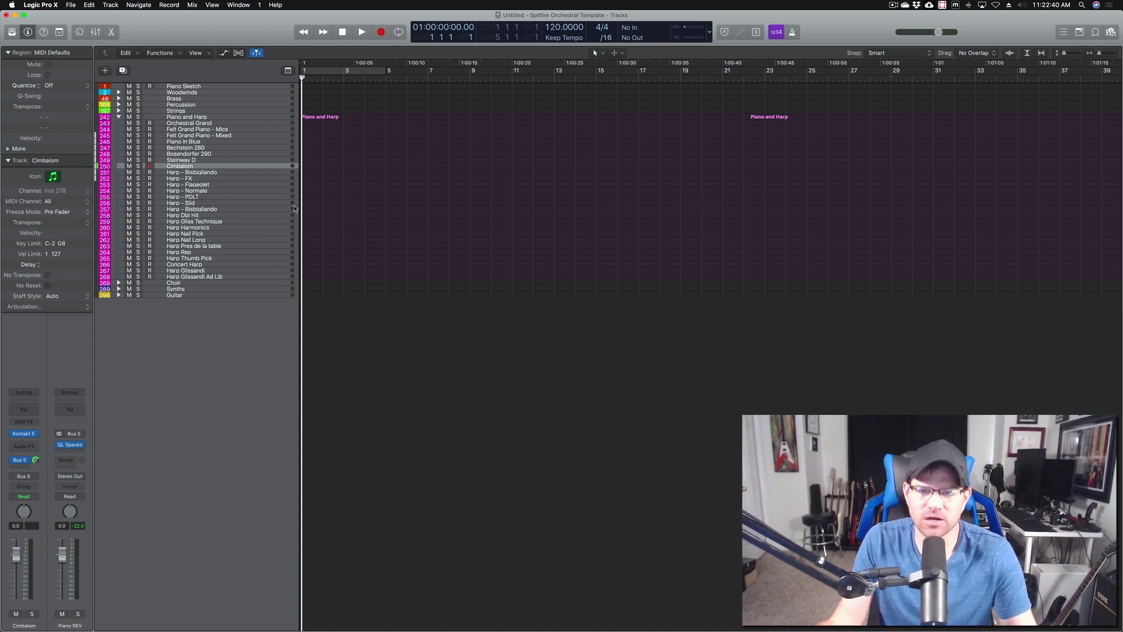
Open the Harp - Bisbigliando track's instrument in Kontakt, find the CineHarps library in the library list, and close the window
{"action": "left_click", "coordinate": [218, 172]}
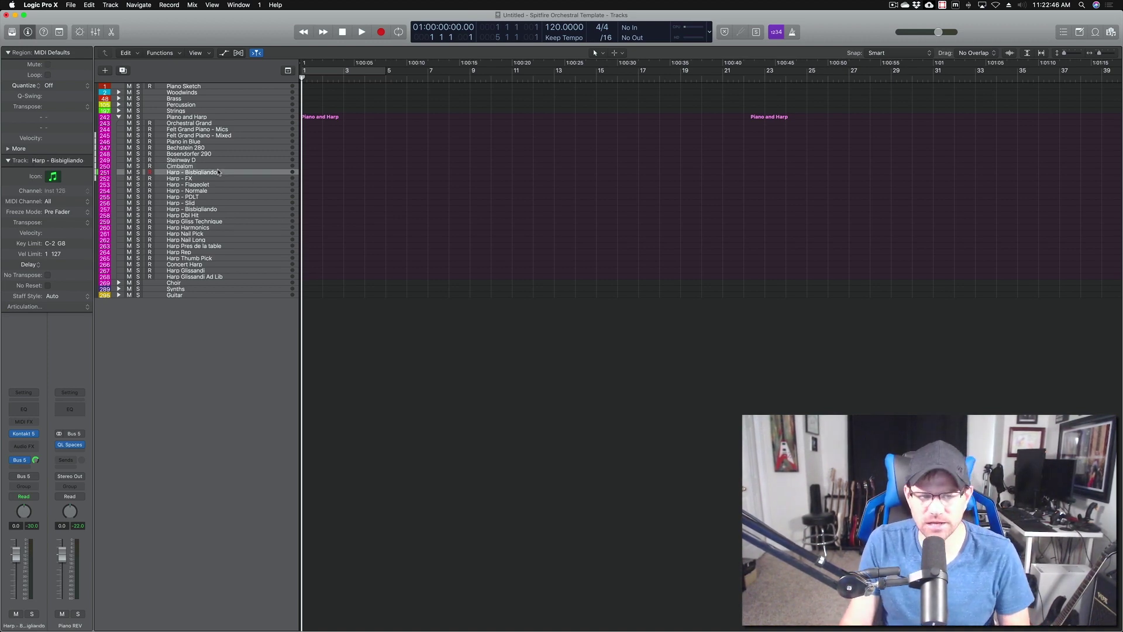
{"action": "left_click", "coordinate": [23, 433]}
{"action": "left_click_drag", "start_coordinate": [362, 41], "coordinate": [661, 123]}
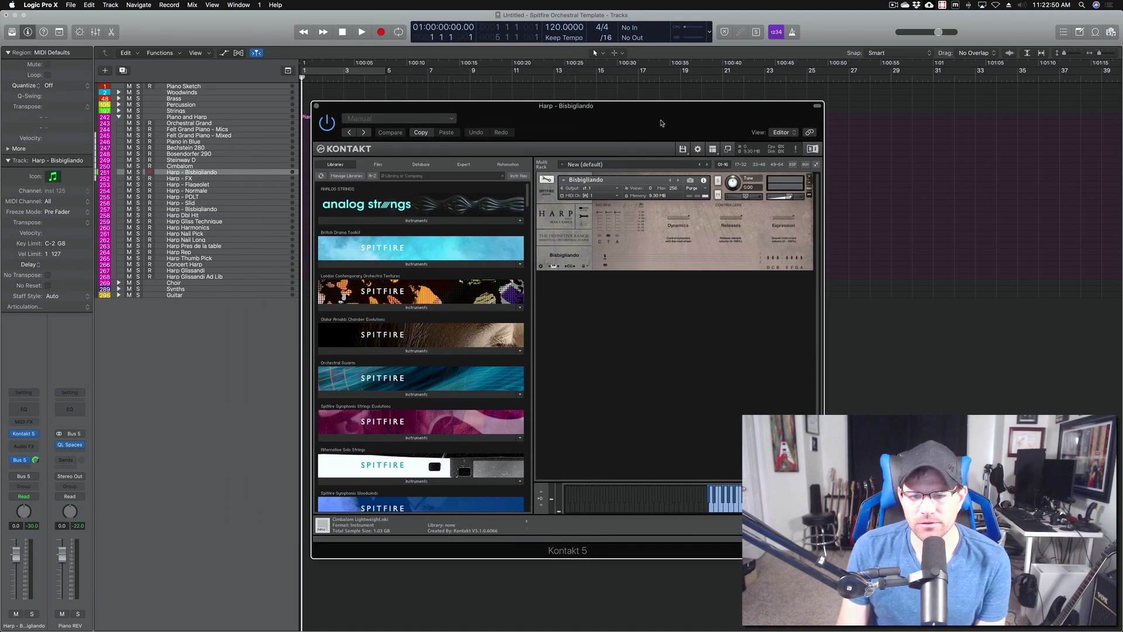
{"action": "scroll", "coordinate": [456, 346], "scroll_direction": "down", "scroll_amount": 10}
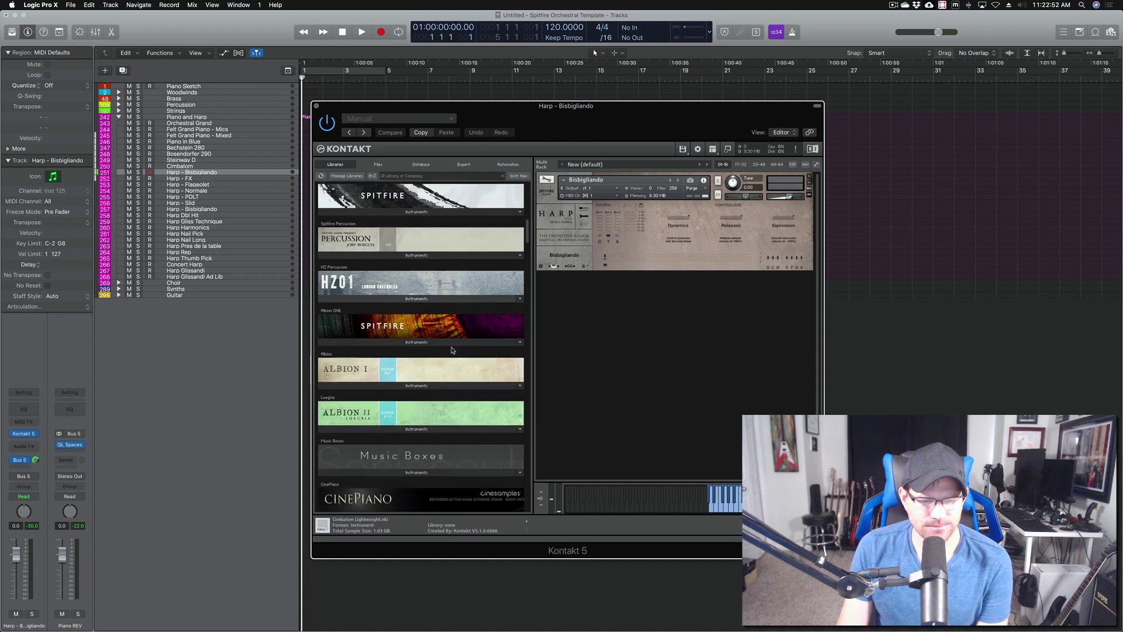
{"action": "scroll", "coordinate": [453, 350], "scroll_direction": "down", "scroll_amount": 5}
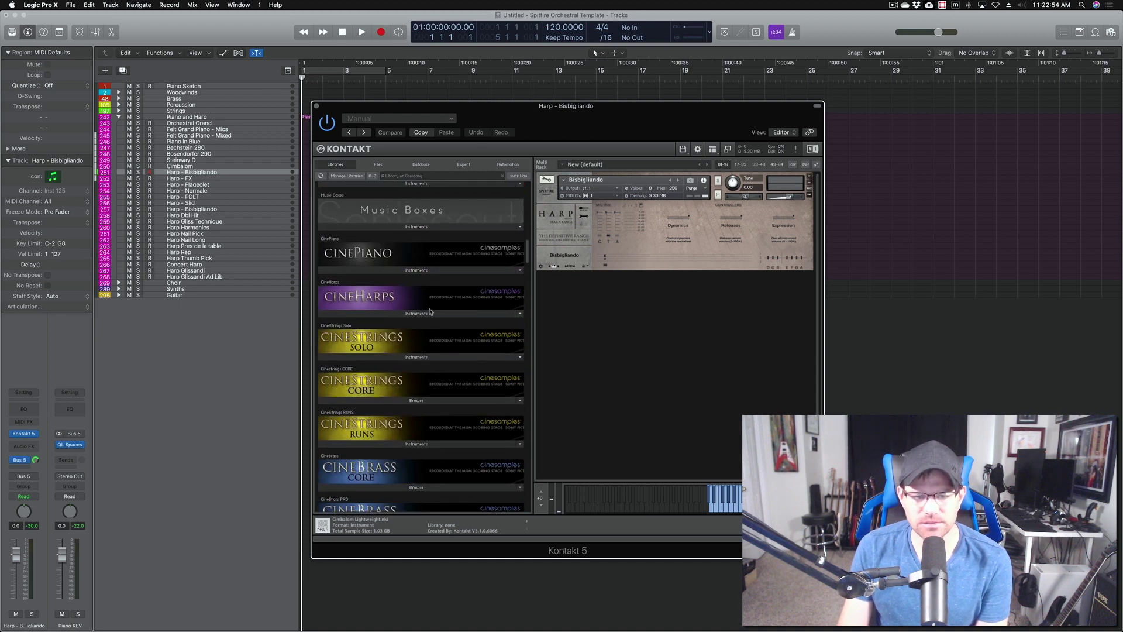
{"action": "left_click", "coordinate": [317, 107]}
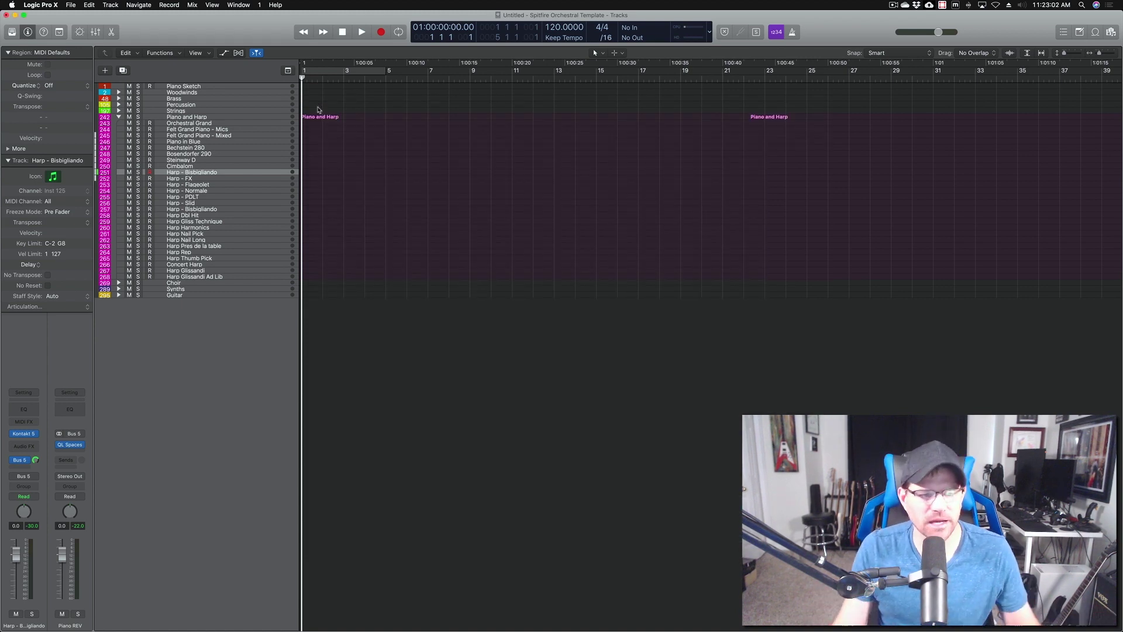
View the settings and mixer pages of the Concert Harp track's CineHarps instrument beside the track list, and close Kontakt
{"action": "left_click", "coordinate": [199, 265]}
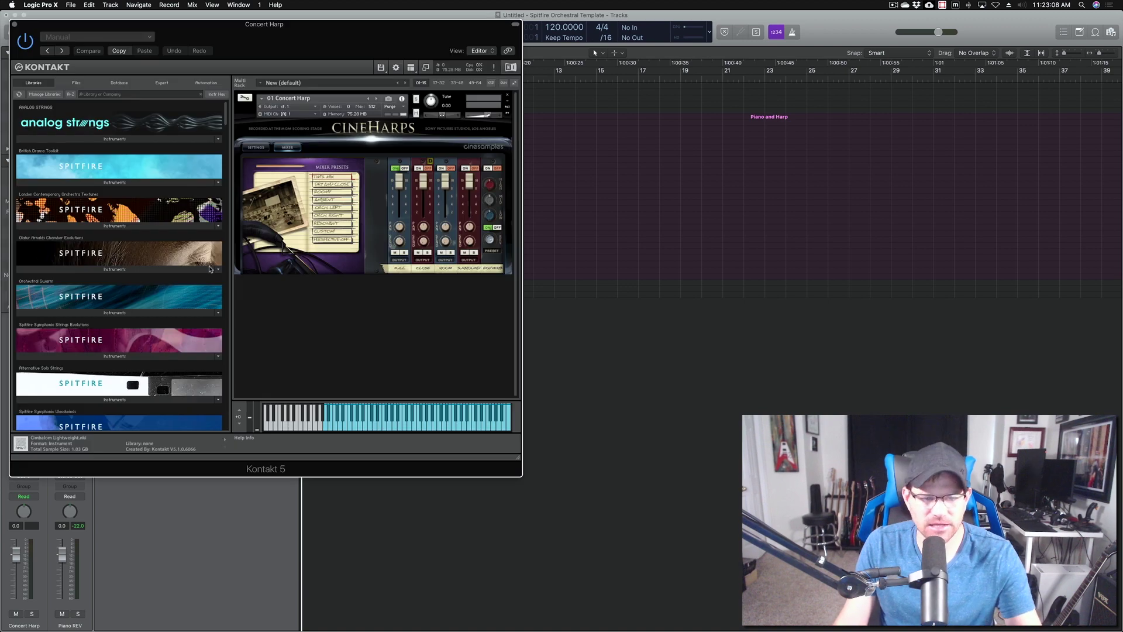
{"action": "left_click_drag", "start_coordinate": [340, 26], "coordinate": [677, 101]}
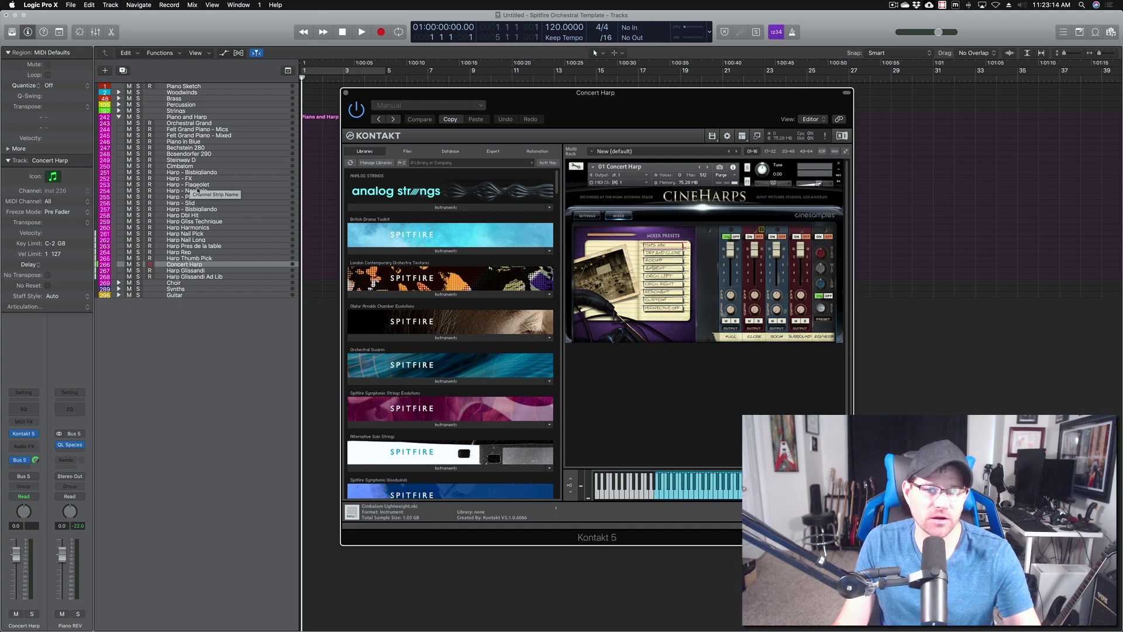
{"action": "left_click", "coordinate": [587, 216]}
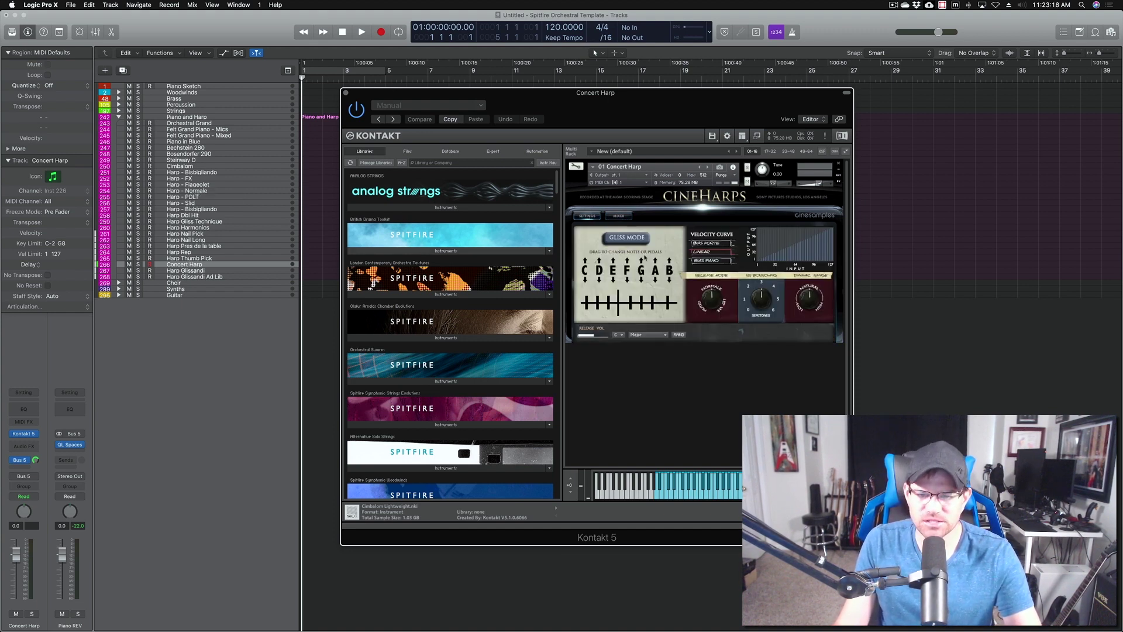
{"action": "left_click", "coordinate": [615, 215]}
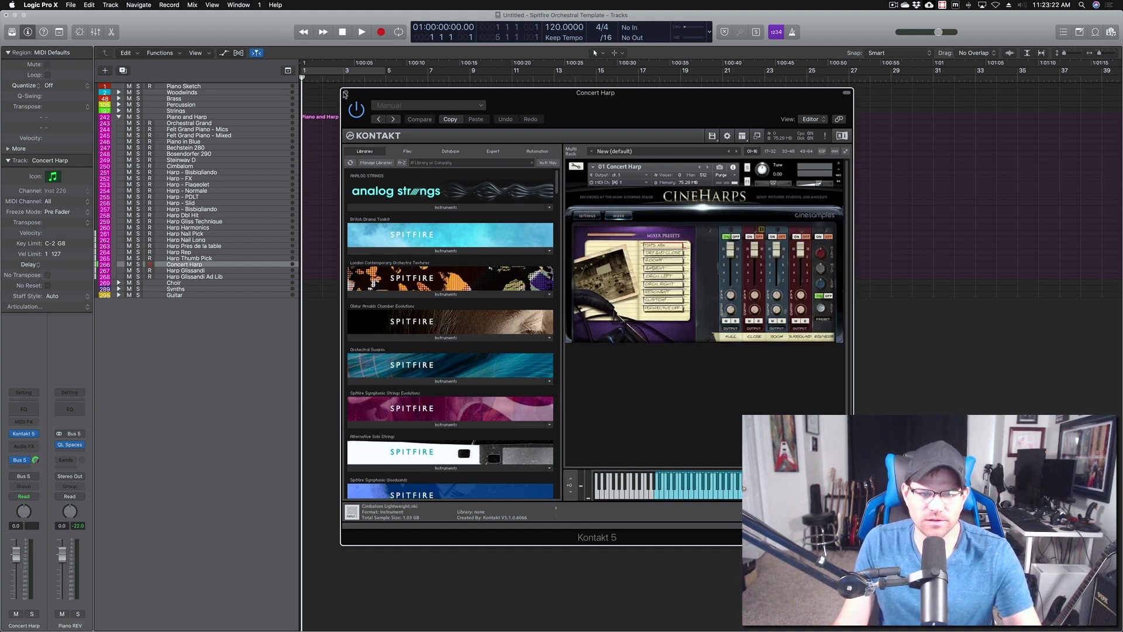
{"action": "left_click", "coordinate": [345, 93]}
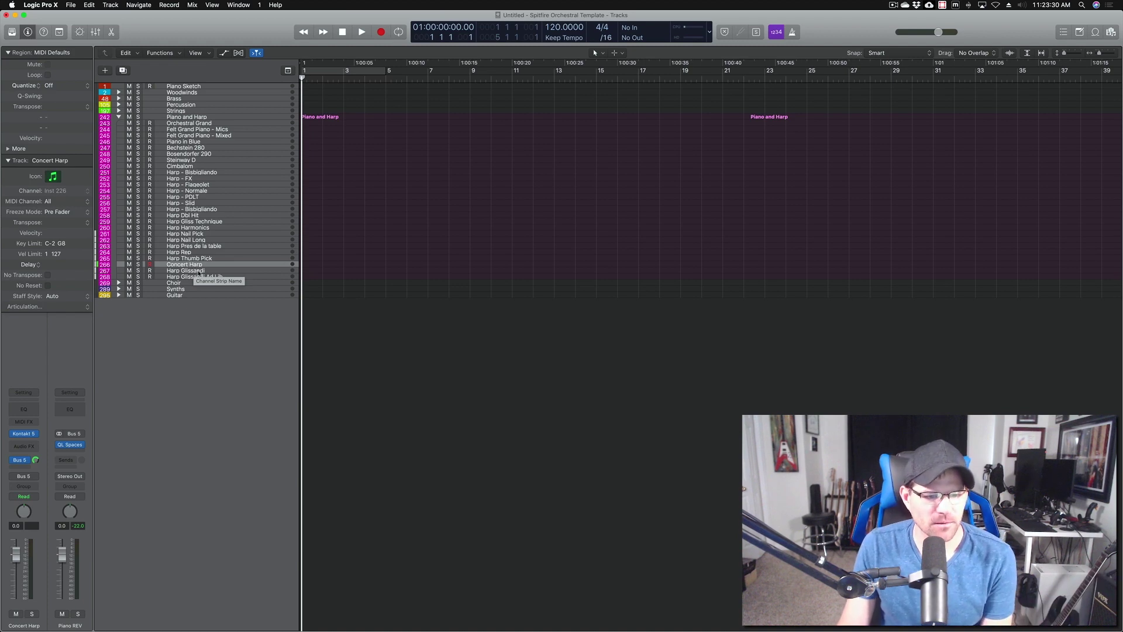
Collapse the Piano and Harp track stack and expand the Choir stack
{"action": "left_click", "coordinate": [118, 117]}
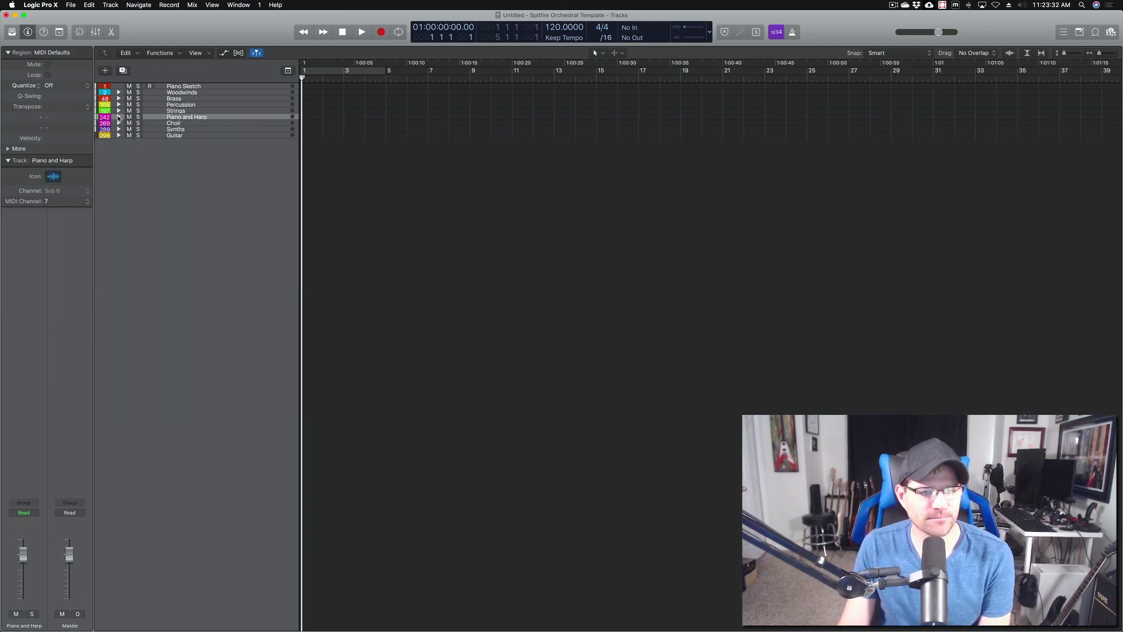
{"action": "left_click", "coordinate": [119, 124]}
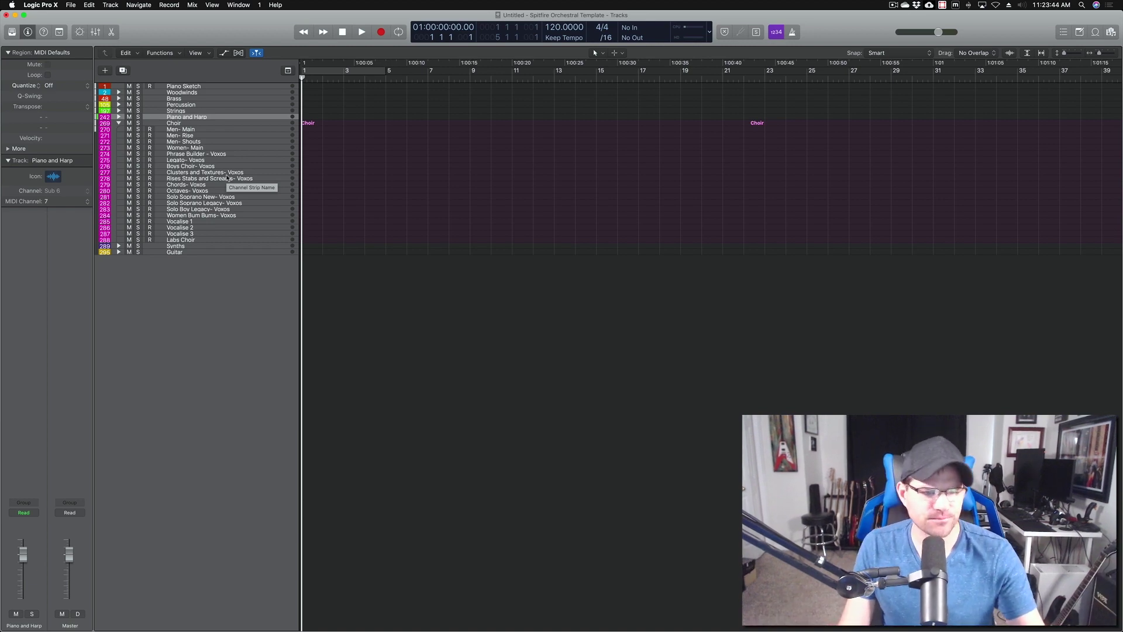
View the Men- Main track's Oceania instrument in Kontakt beside the track list, and close the window
{"action": "left_click", "coordinate": [201, 130]}
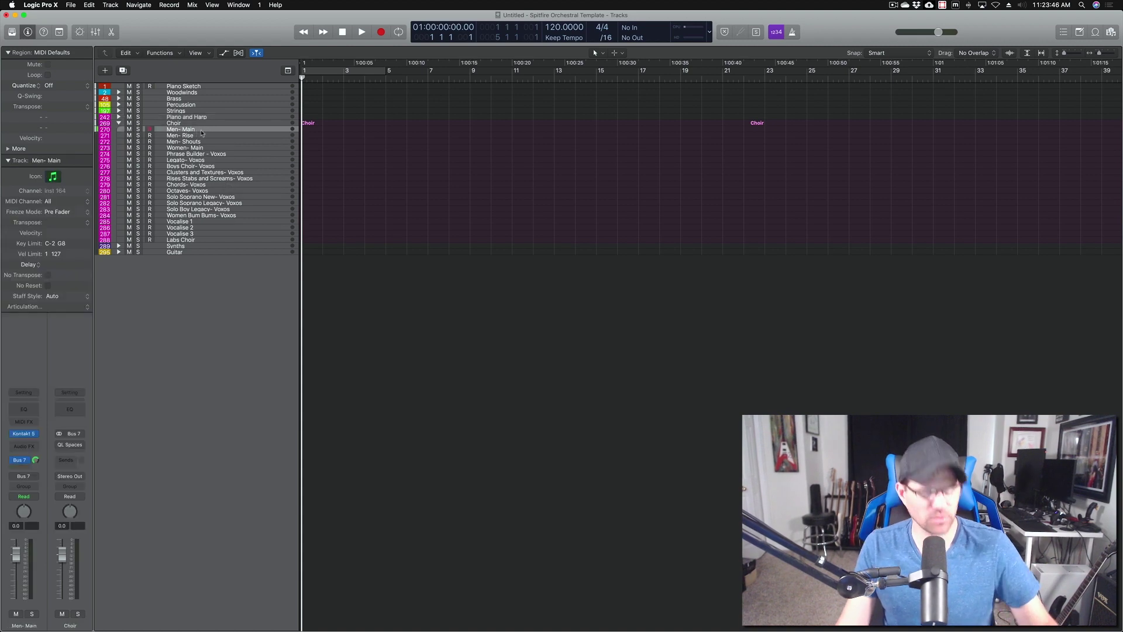
{"action": "double_click", "coordinate": [201, 133]}
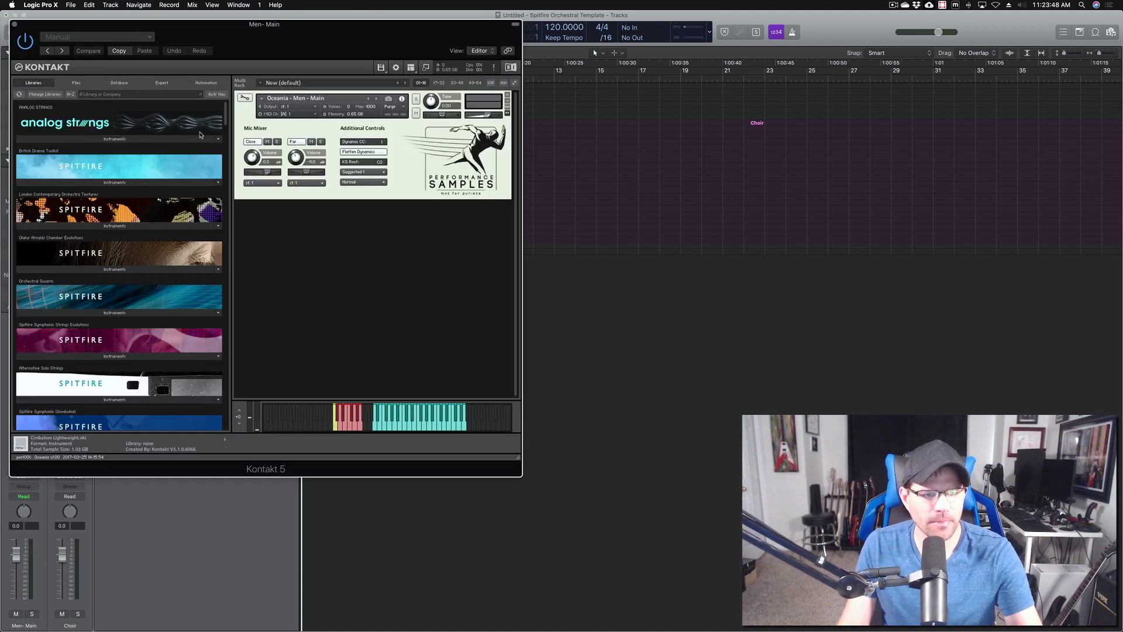
{"action": "left_click_drag", "start_coordinate": [311, 44], "coordinate": [603, 126]}
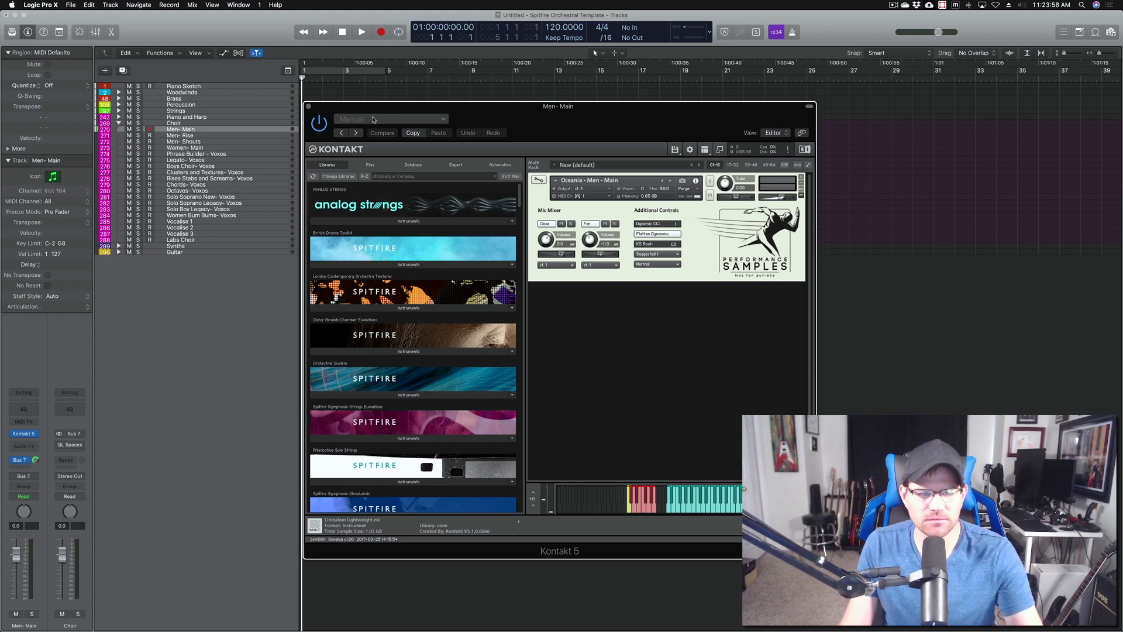
{"action": "left_click", "coordinate": [310, 108]}
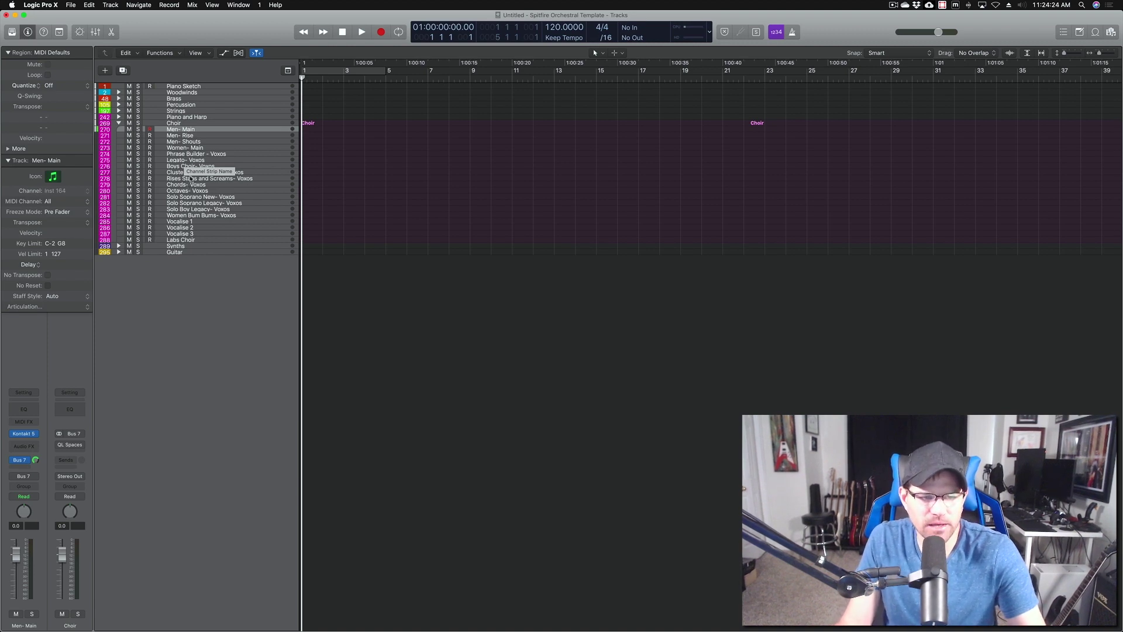
Open the Vocalise 1 track's Kontakt window and show the instrument folders of the Vocalise Gravity Pack 02 library
{"action": "left_click", "coordinate": [199, 221]}
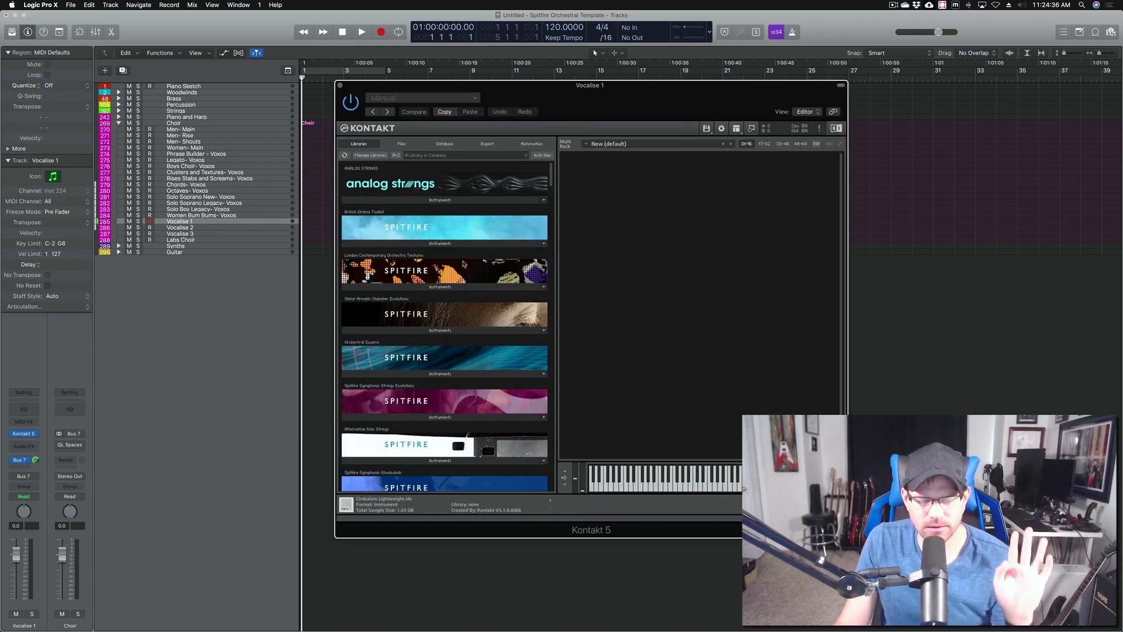
{"action": "scroll", "coordinate": [497, 354], "scroll_direction": "down", "scroll_amount": 1}
{"action": "scroll", "coordinate": [496, 354], "scroll_direction": "down", "scroll_amount": 20}
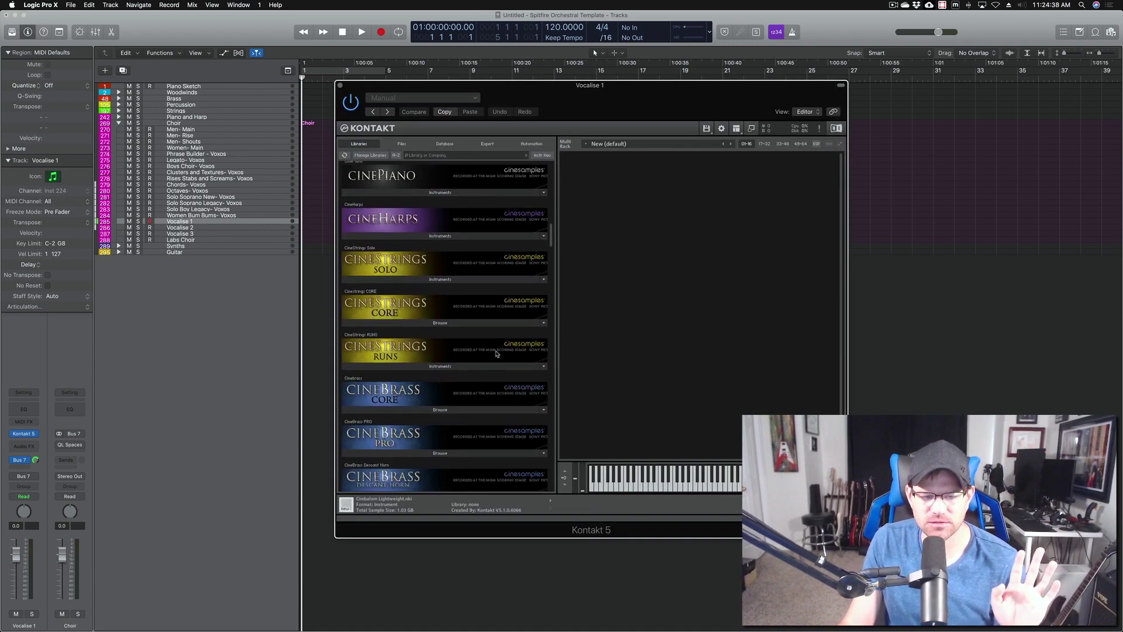
{"action": "scroll", "coordinate": [497, 354], "scroll_direction": "down", "scroll_amount": 20}
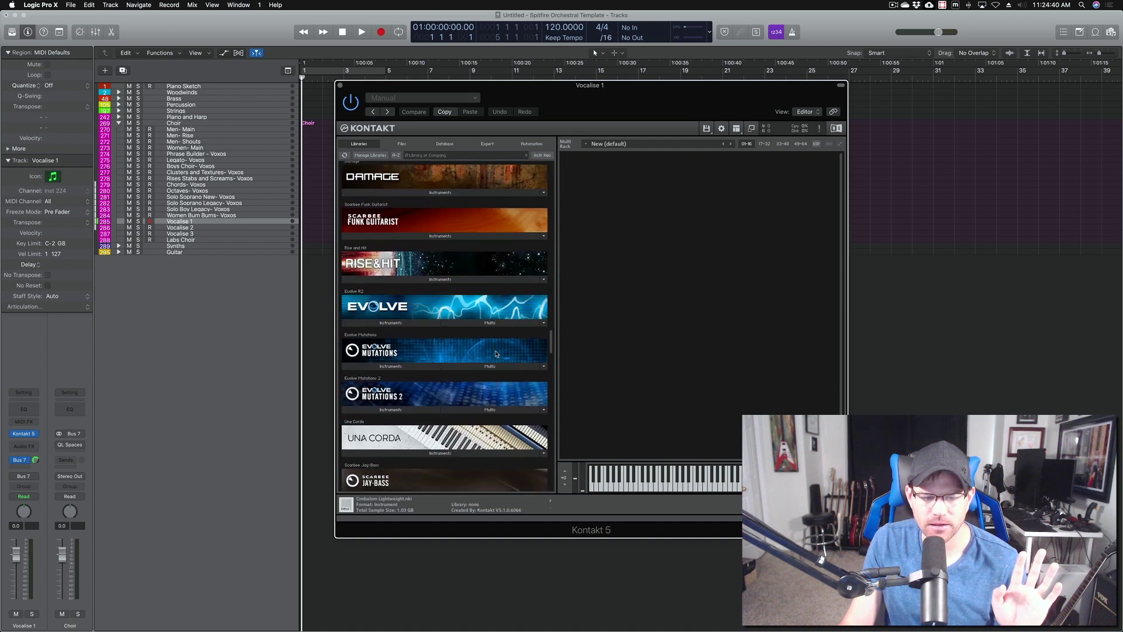
{"action": "left_click", "coordinate": [448, 213]}
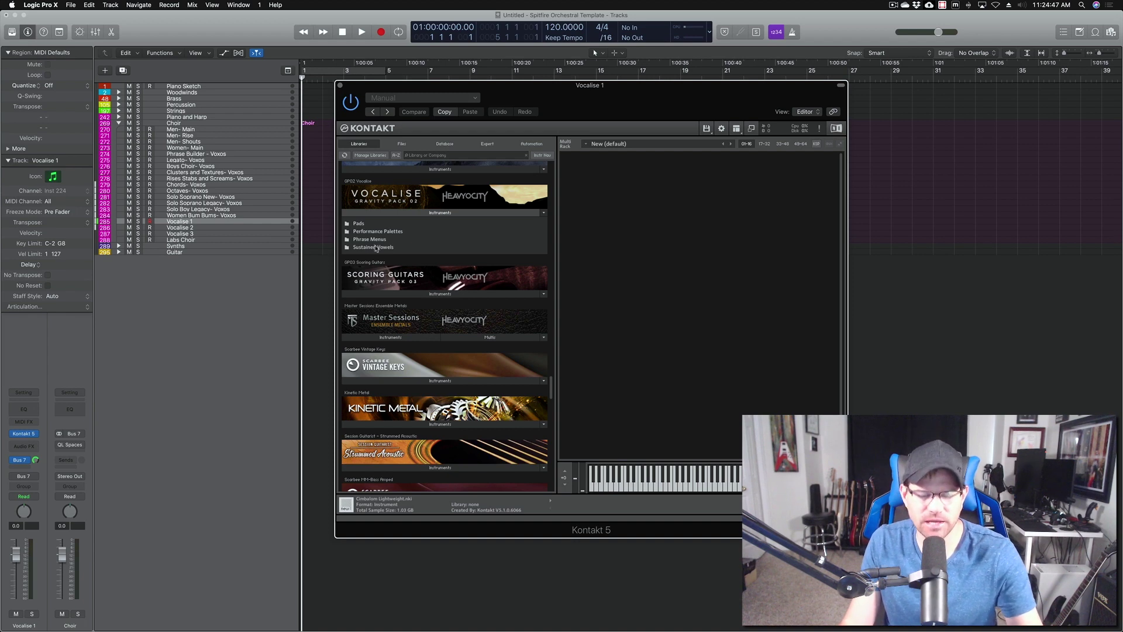
Look inside the Vocalise library's Pads folder, collapse the library's instruments, and close Kontakt
{"action": "left_click", "coordinate": [358, 223]}
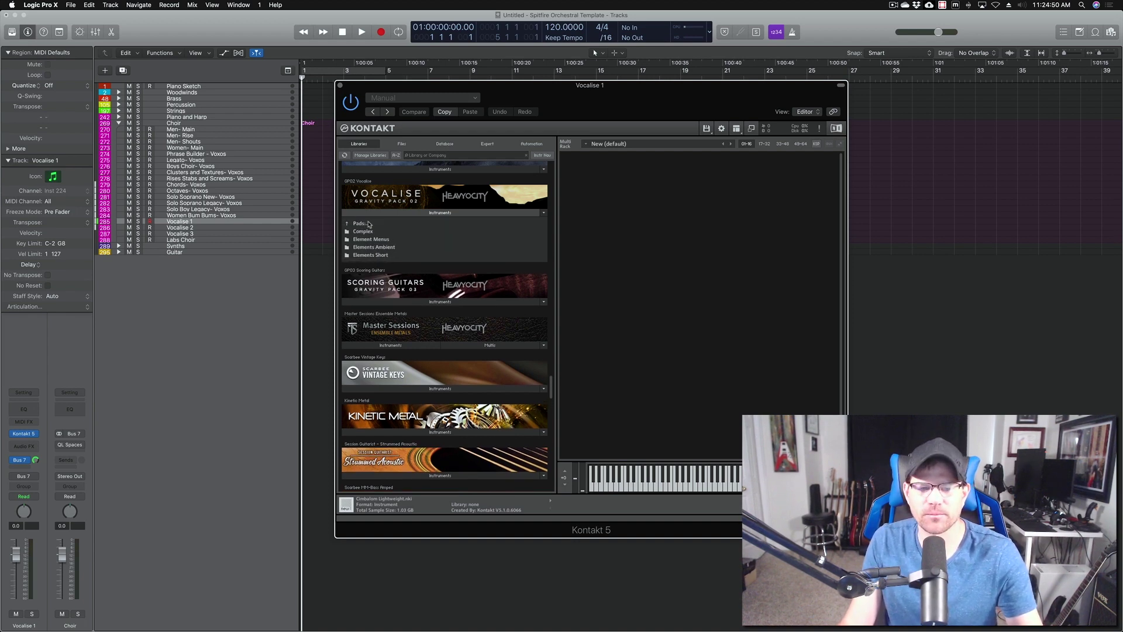
{"action": "left_click", "coordinate": [359, 223]}
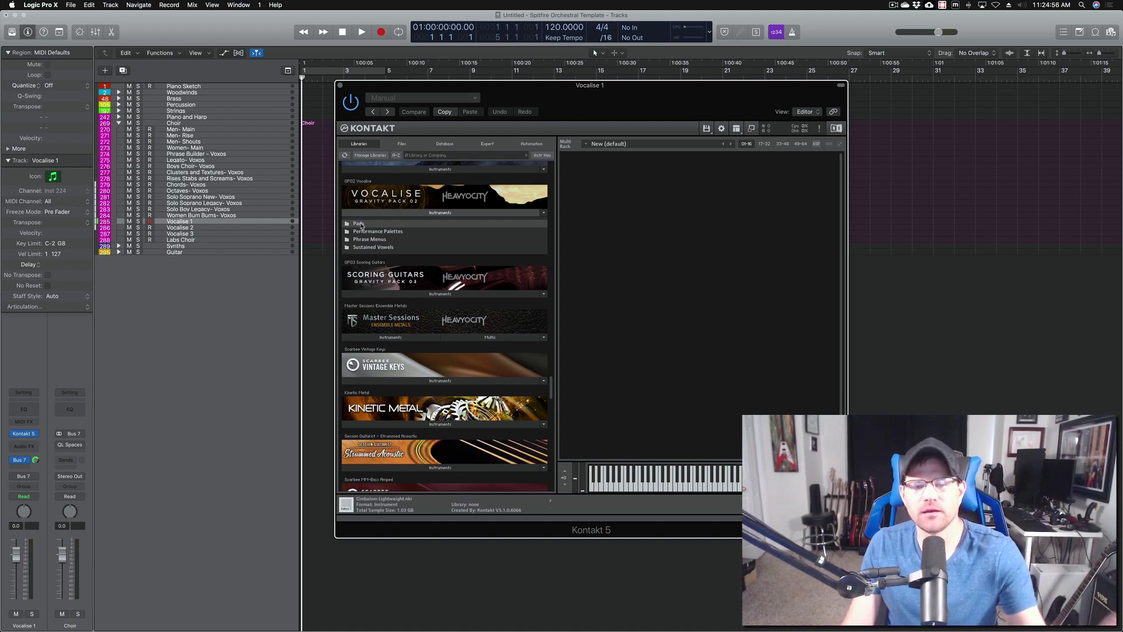
{"action": "left_click", "coordinate": [370, 213]}
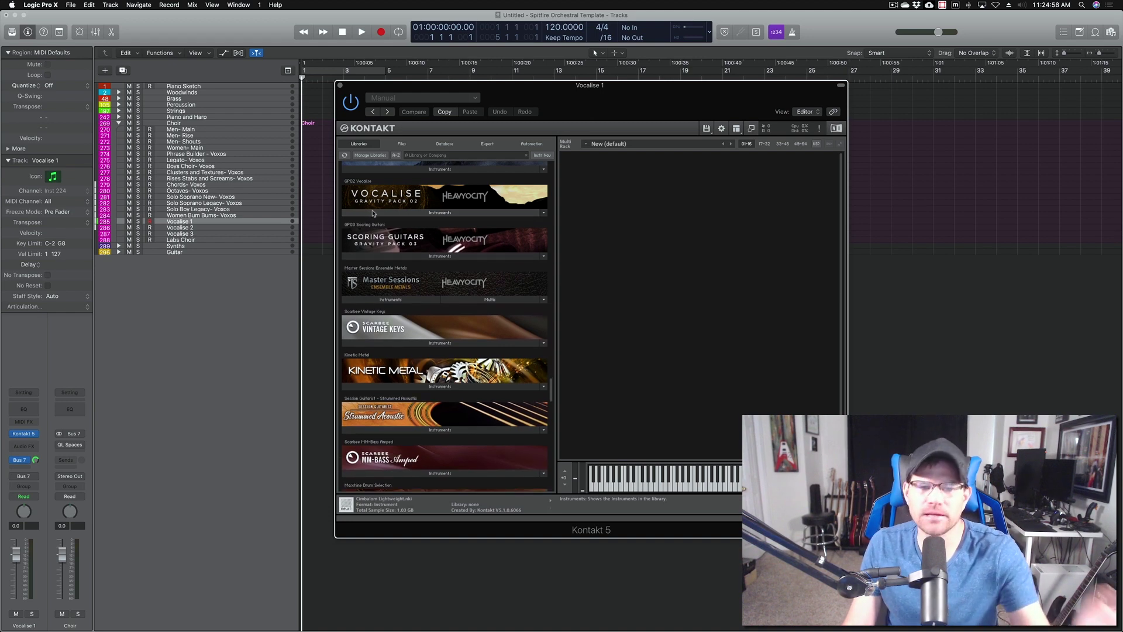
{"action": "left_click", "coordinate": [340, 86]}
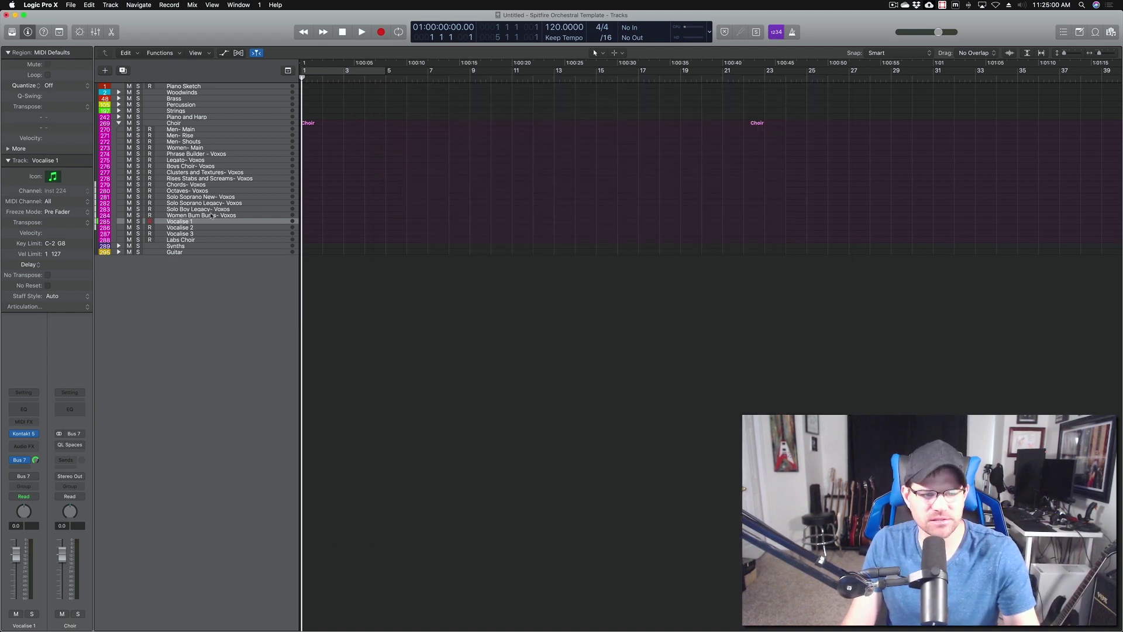
Open the Labs Choir track's LABS instrument and place the window clear of the track list
{"action": "left_click", "coordinate": [210, 240]}
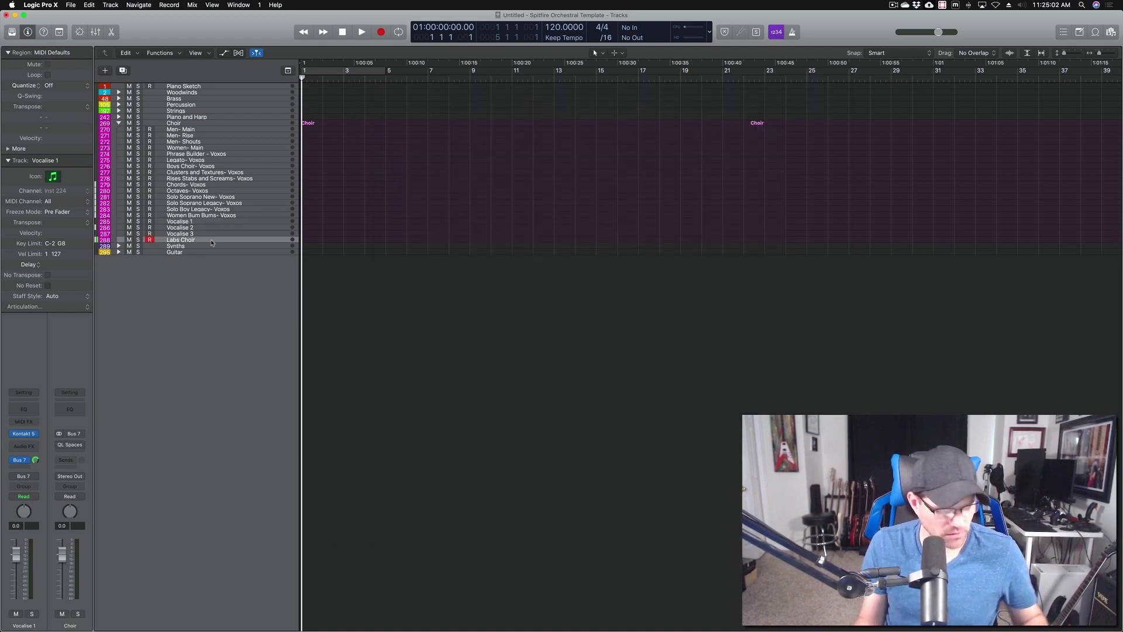
{"action": "double_click", "coordinate": [212, 243]}
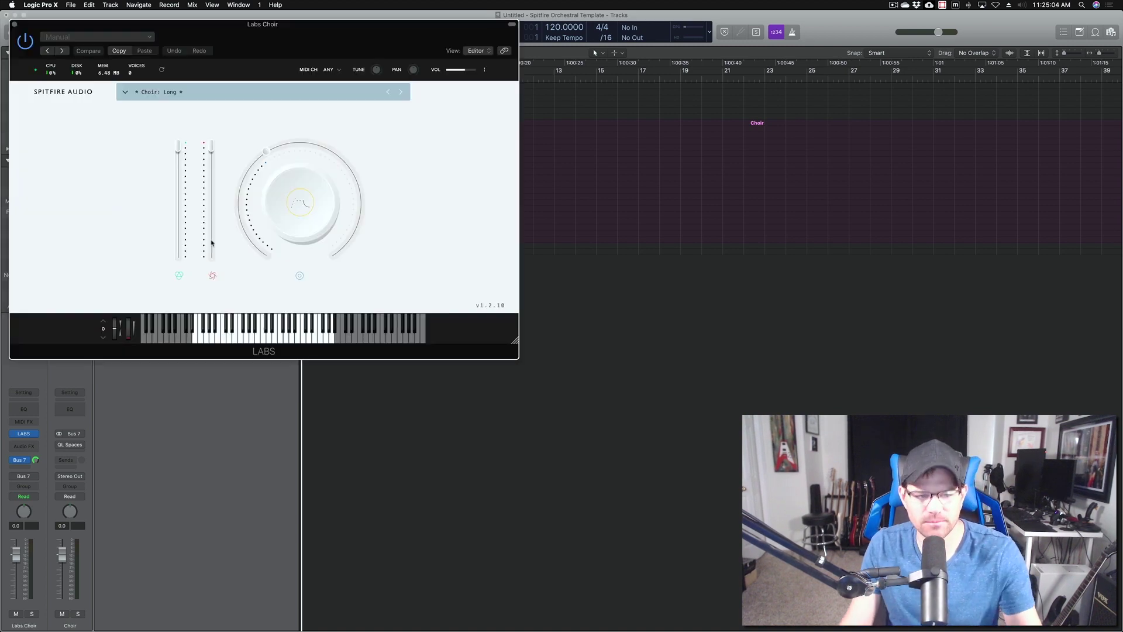
{"action": "left_click_drag", "start_coordinate": [303, 67], "coordinate": [572, 147]}
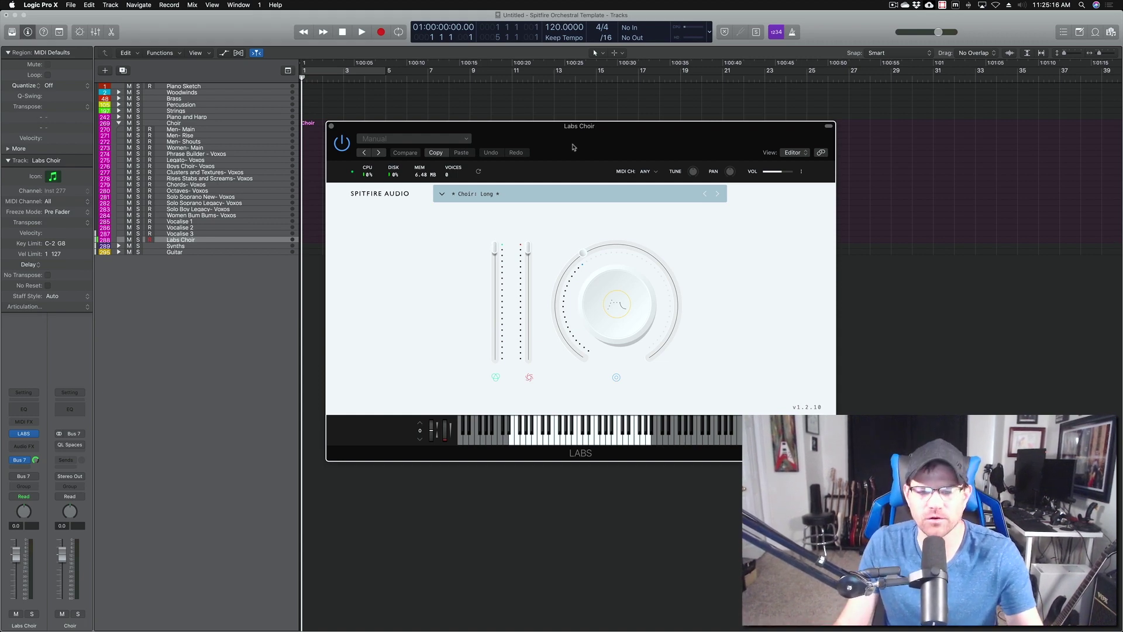
Close the LABS window, collapse the Choir stack and expand the Synths stack to show its tracks
{"action": "left_click", "coordinate": [332, 127]}
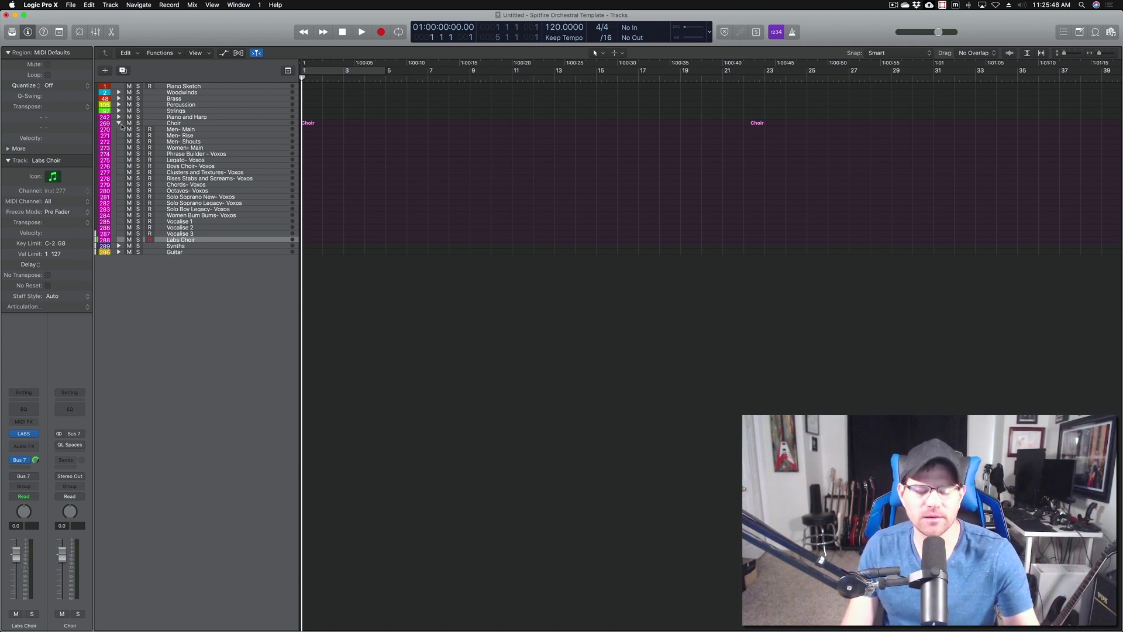
{"action": "left_click", "coordinate": [118, 123]}
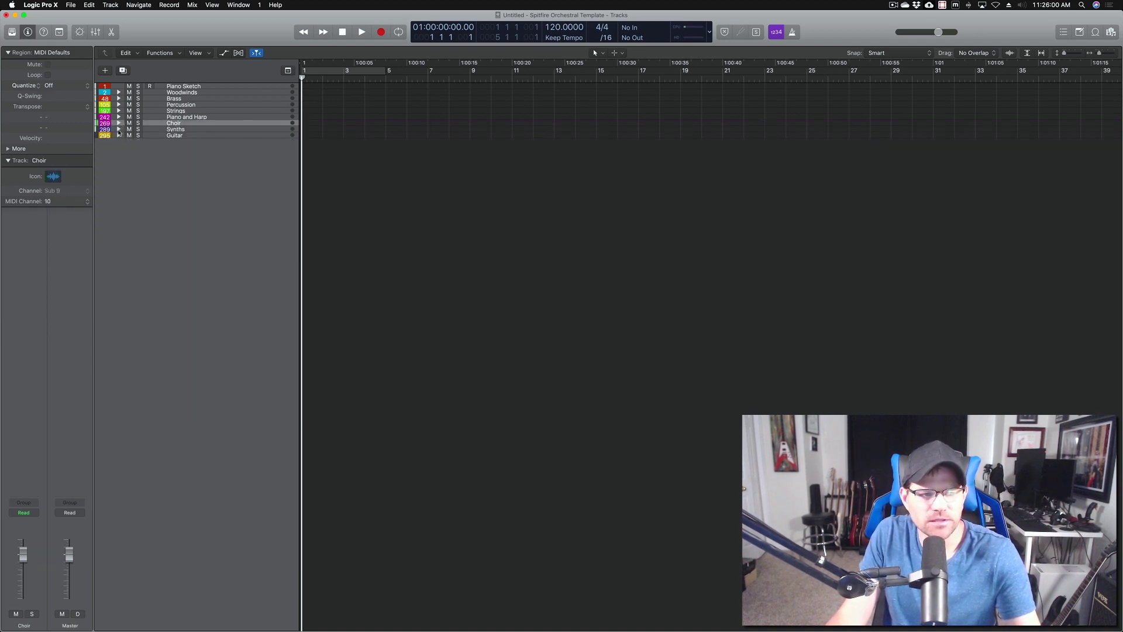
{"action": "left_click", "coordinate": [118, 131]}
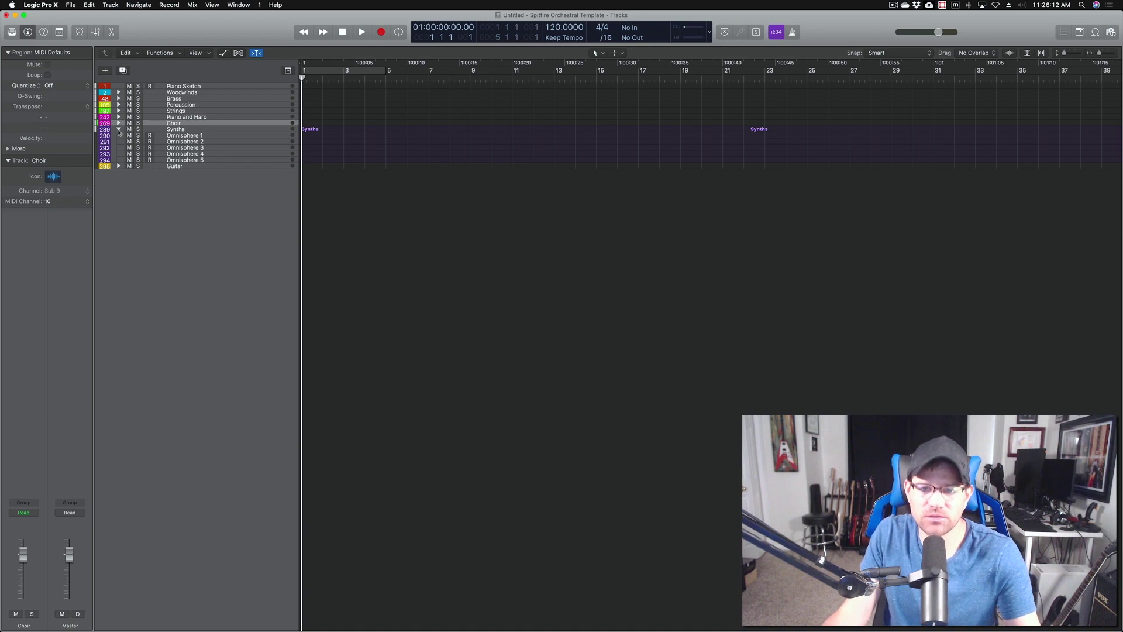
Open the Omnisphere 1 track's instrument, dismissing the STEAM folder notices
{"action": "left_click", "coordinate": [177, 136]}
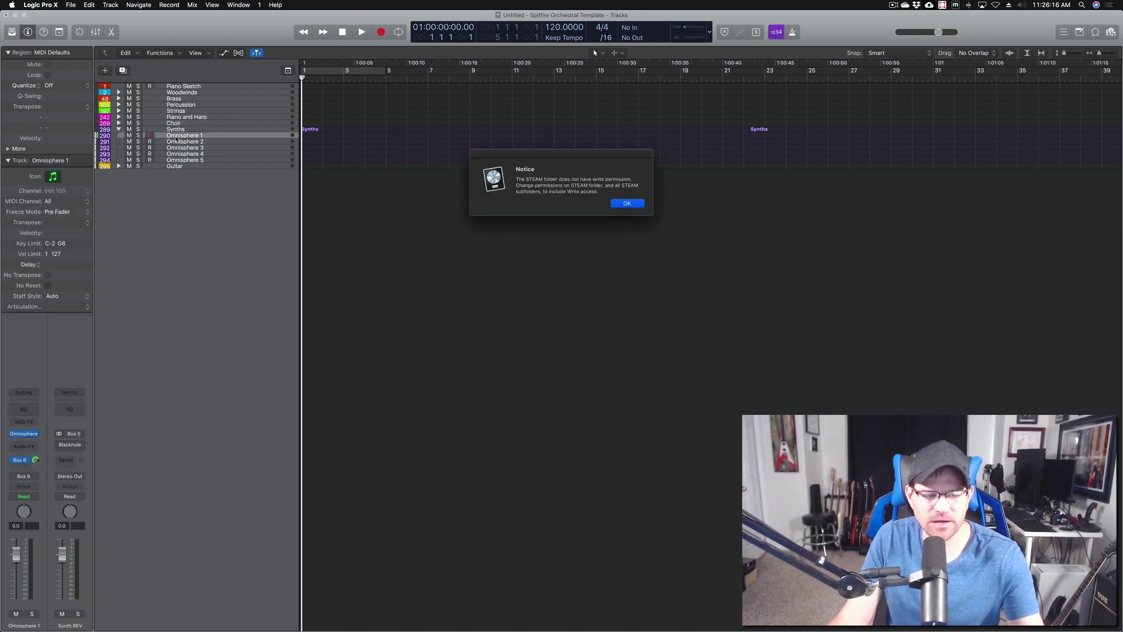
{"action": "left_click", "coordinate": [636, 205]}
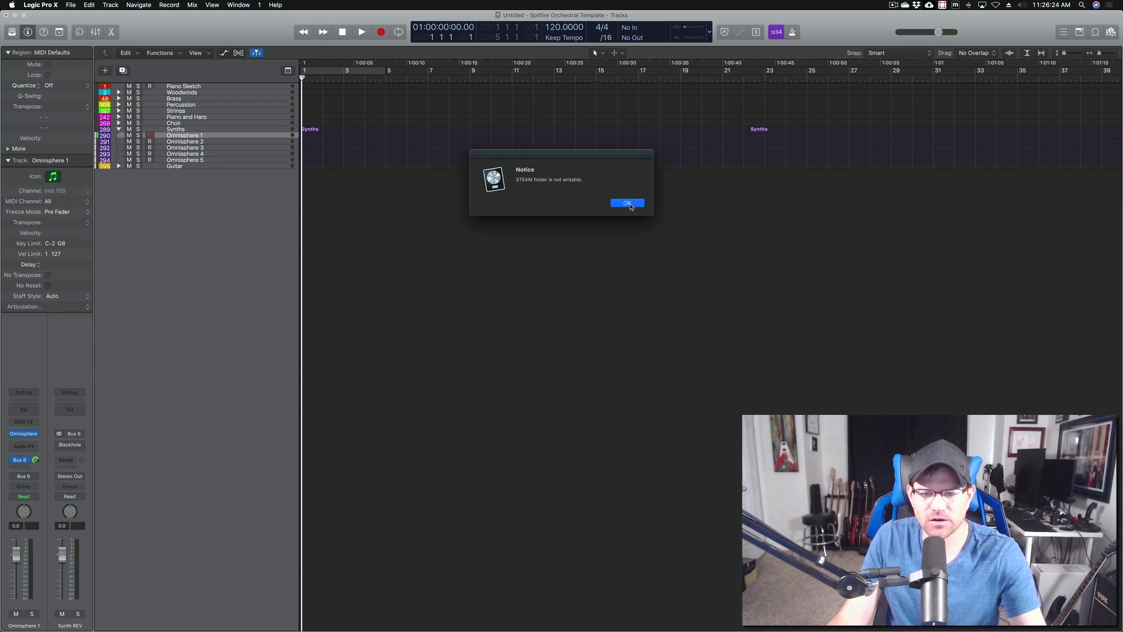
{"action": "left_click", "coordinate": [632, 206]}
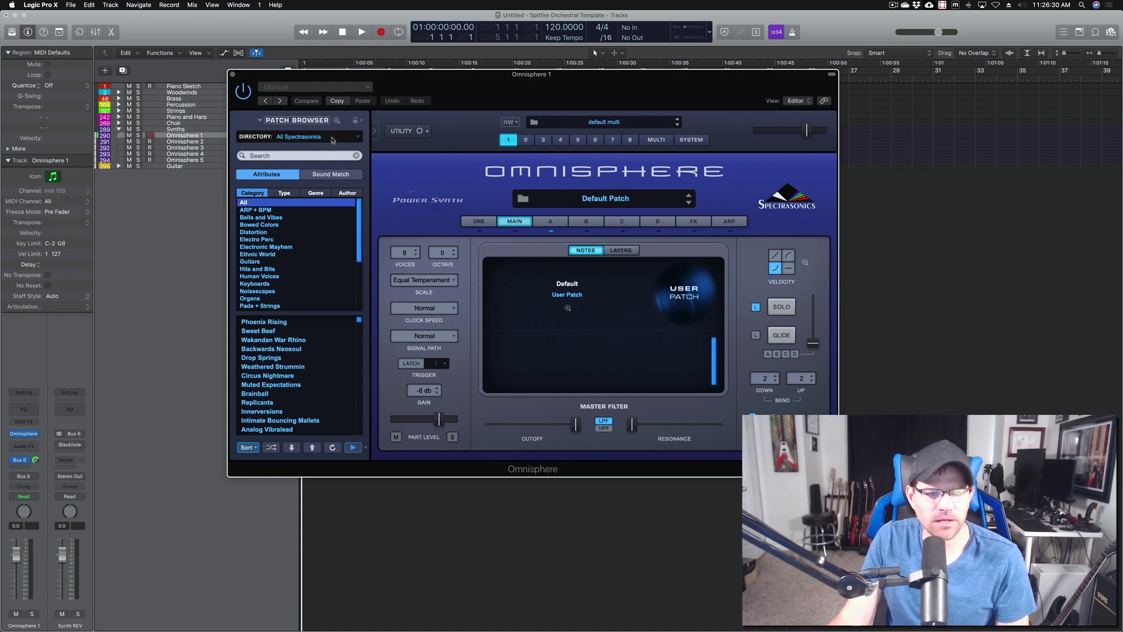
Show the User Directories in Omnisphere's patch browser without choosing one, and close the instrument window
{"action": "left_click", "coordinate": [358, 137]}
{"action": "mouse_move", "coordinate": [314, 196]}
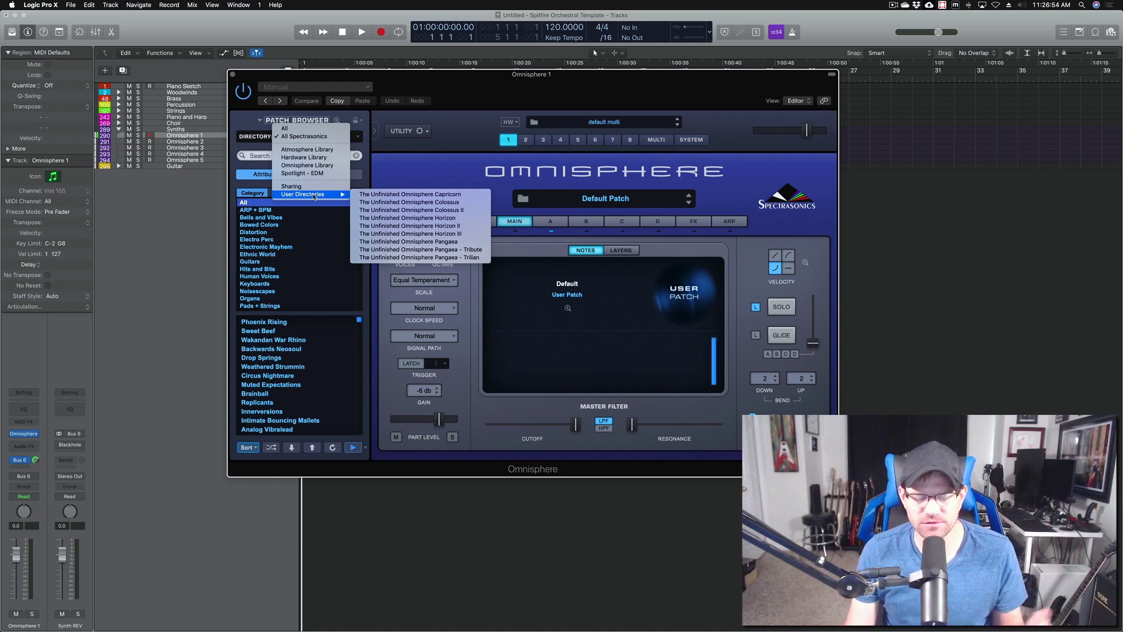
{"action": "left_click", "coordinate": [383, 170]}
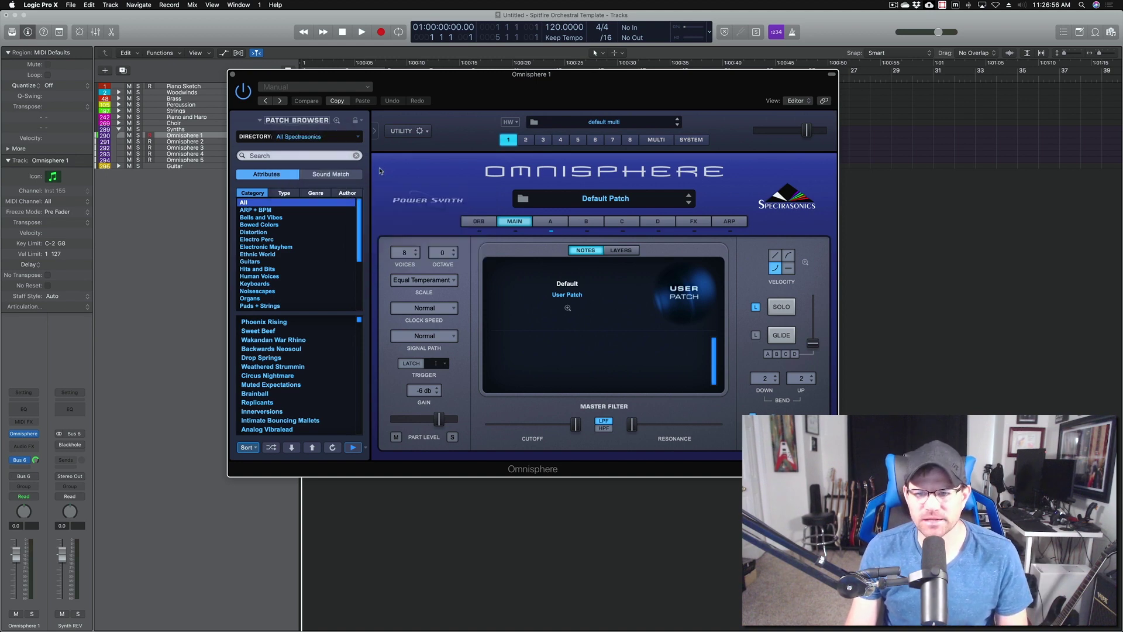
{"action": "left_click", "coordinate": [232, 75]}
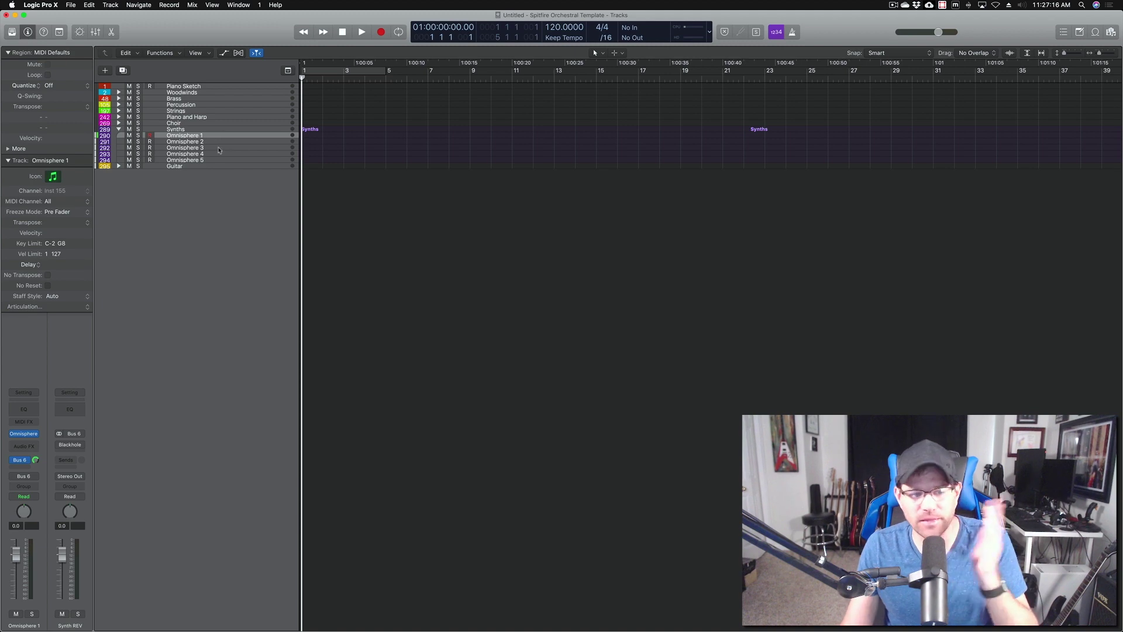
Open the Blackhole reverb on the Synth REV bus, look through its preset folders without loading any, and close it
{"action": "left_click", "coordinate": [73, 446]}
{"action": "left_click_drag", "start_coordinate": [202, 31], "coordinate": [581, 133]}
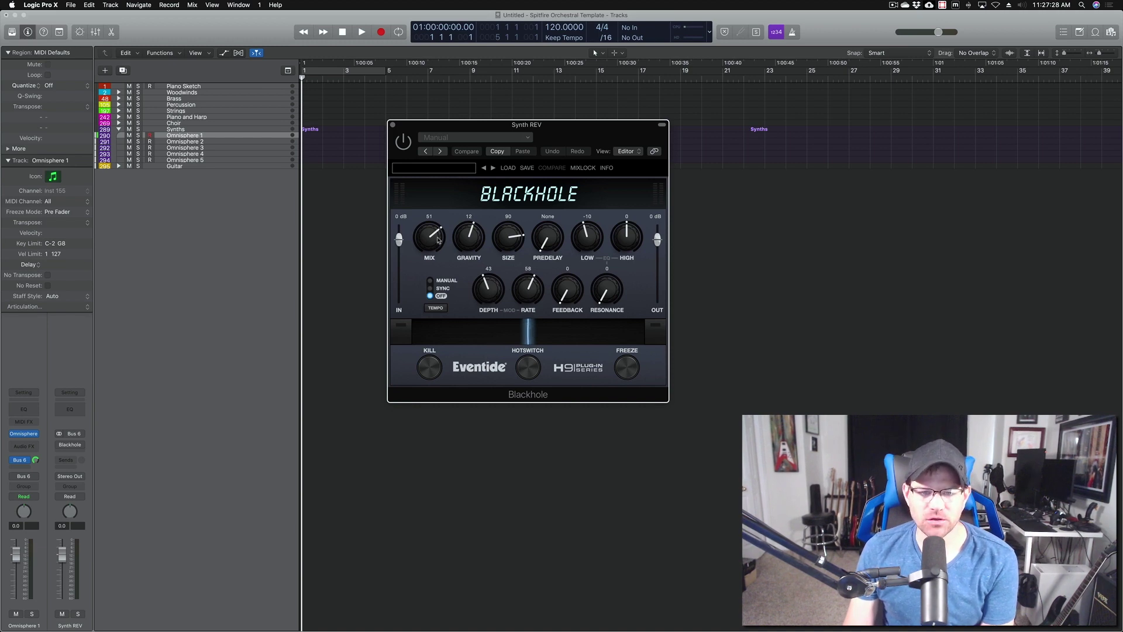
{"action": "left_click", "coordinate": [443, 168]}
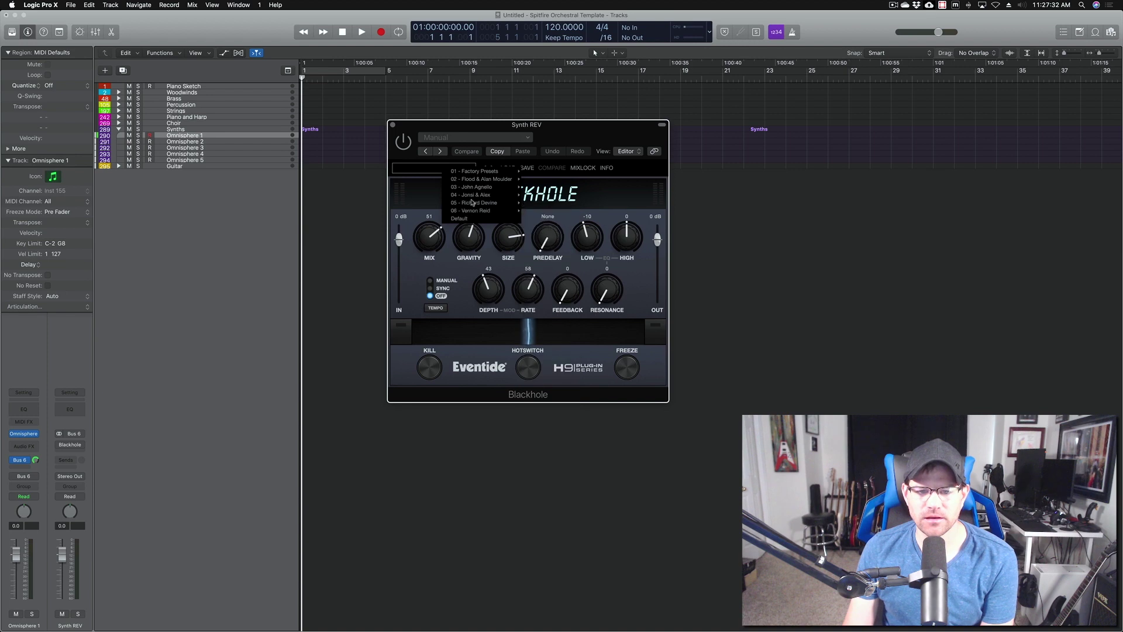
{"action": "mouse_move", "coordinate": [473, 172]}
{"action": "mouse_move", "coordinate": [475, 196]}
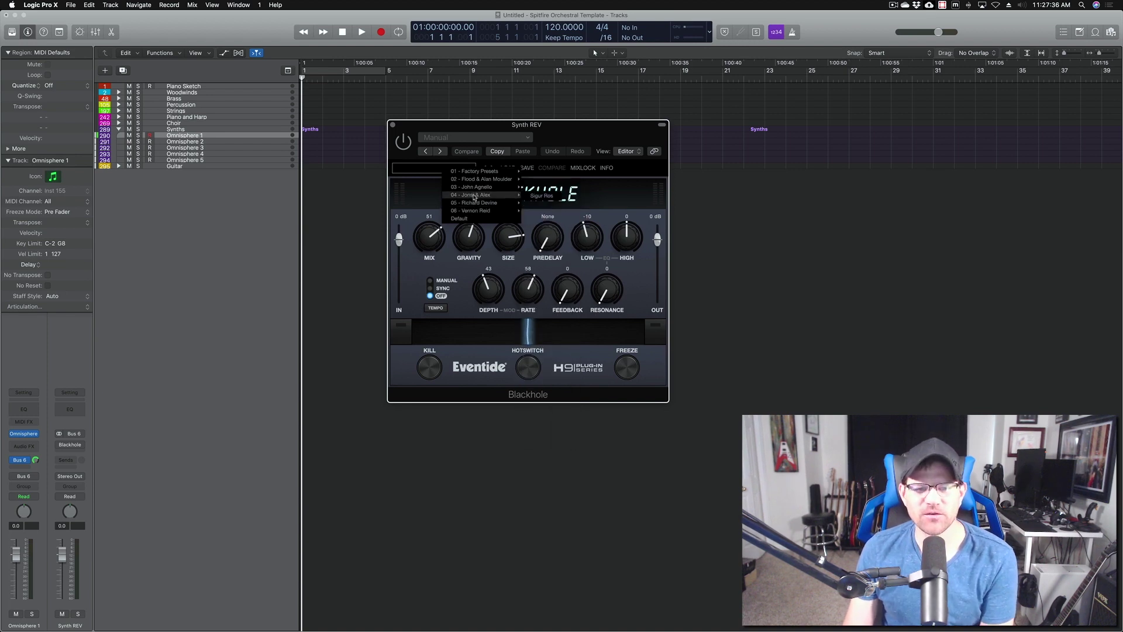
{"action": "left_click", "coordinate": [393, 124]}
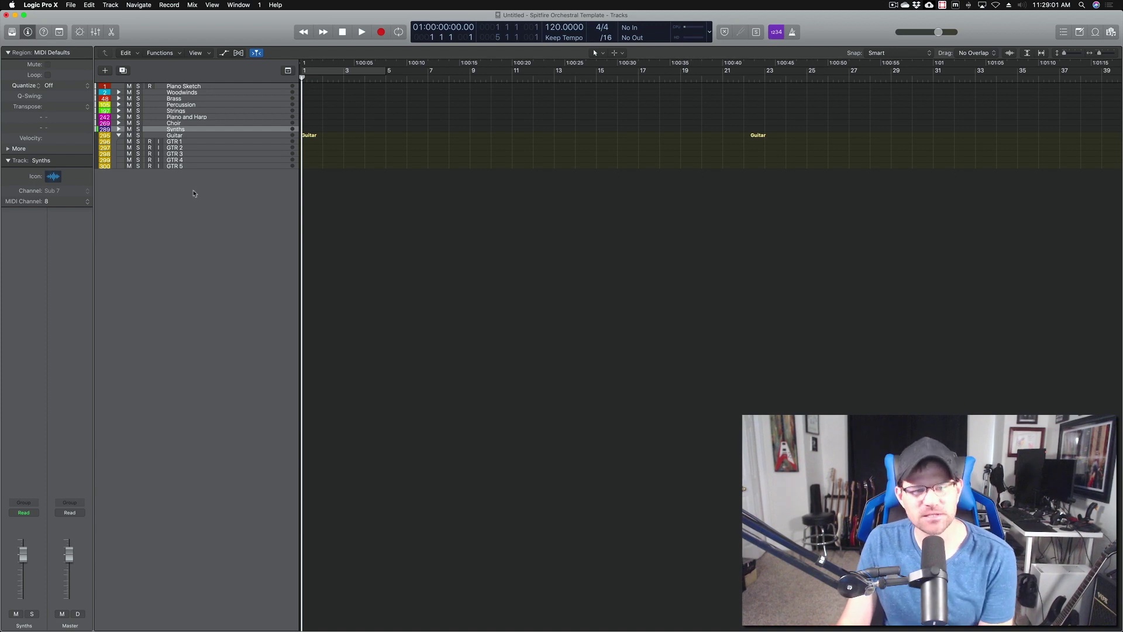
Select the GTR 1 track to view its channel strip, and collapse the Guitar stack
{"action": "left_click", "coordinate": [196, 142]}
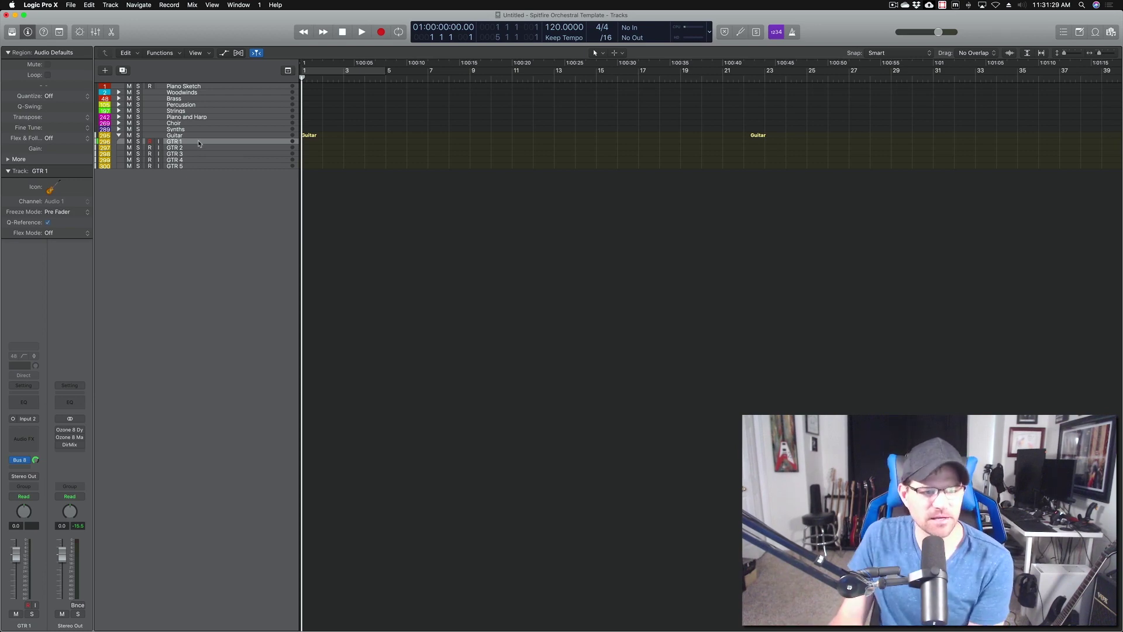
{"action": "left_click", "coordinate": [119, 135]}
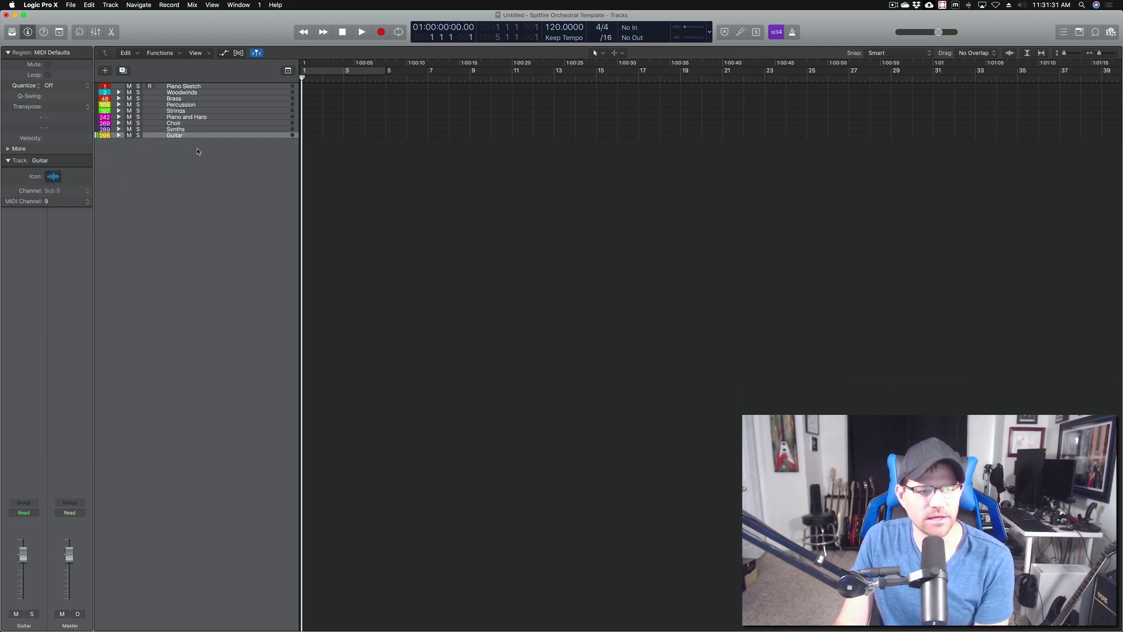
Show the mixer, view the QL Spaces reverb on the Woods REV bus, and close its window
{"action": "key", "text": "x"}
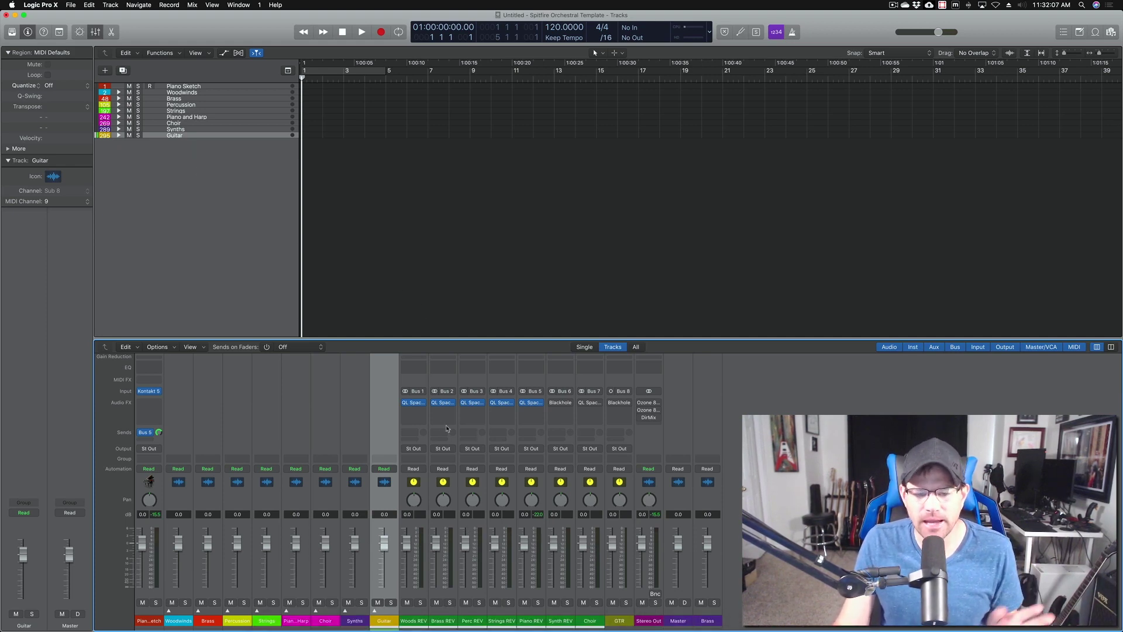
{"action": "left_click", "coordinate": [415, 405]}
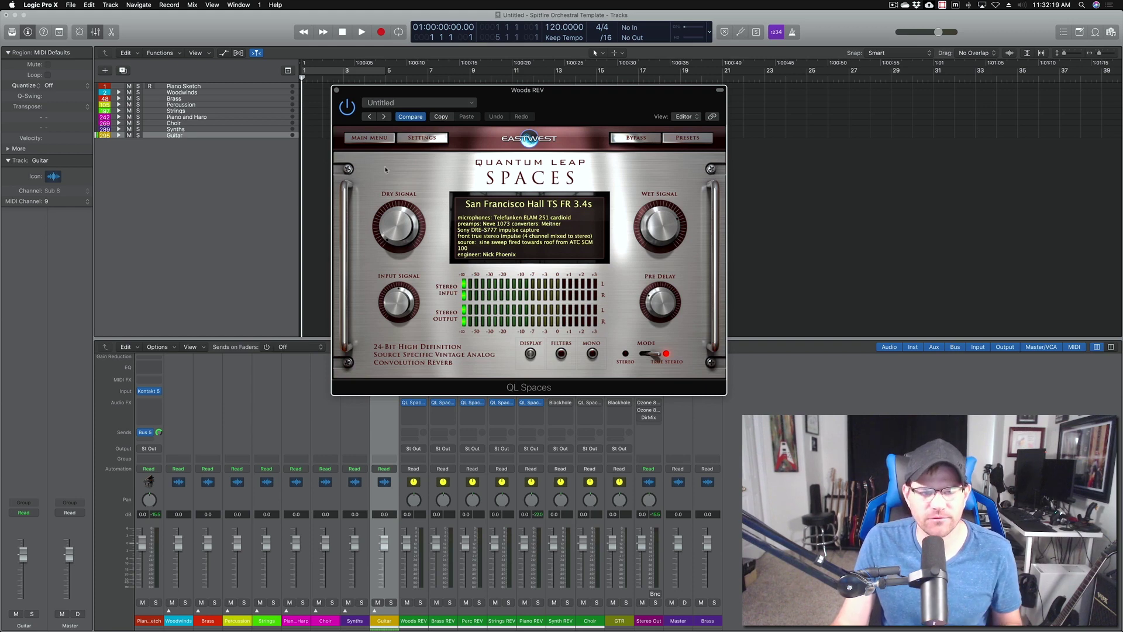
{"action": "left_click", "coordinate": [337, 90]}
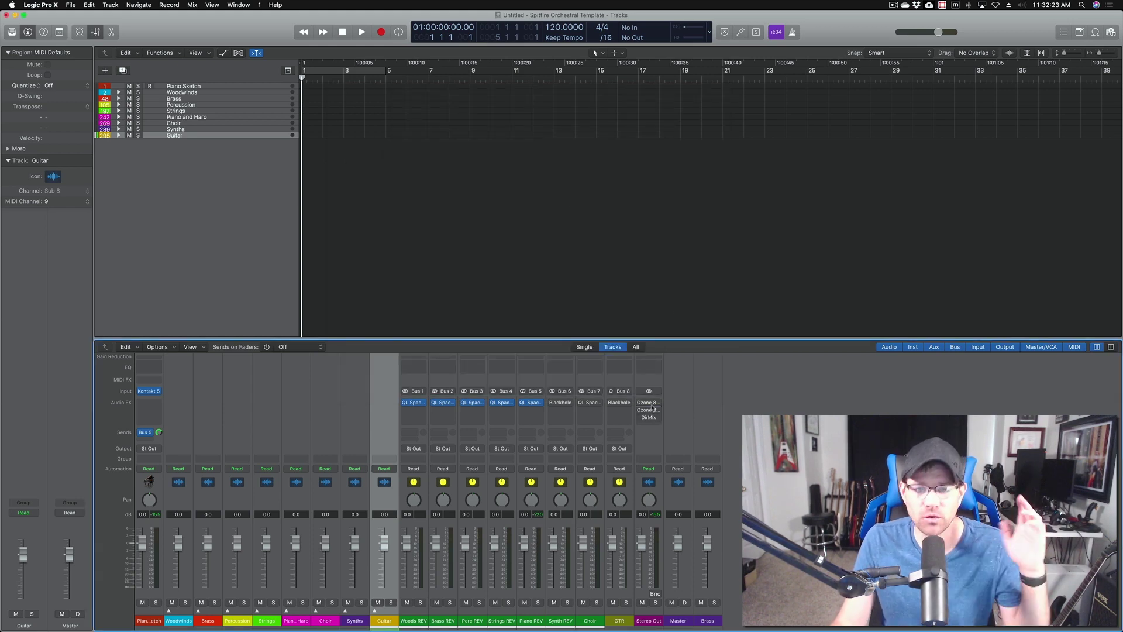
View the Ozone 8 Dynamics plug-in on the Stereo Out channel clear of the mixer, and close it
{"action": "mouse_move", "coordinate": [650, 404]}
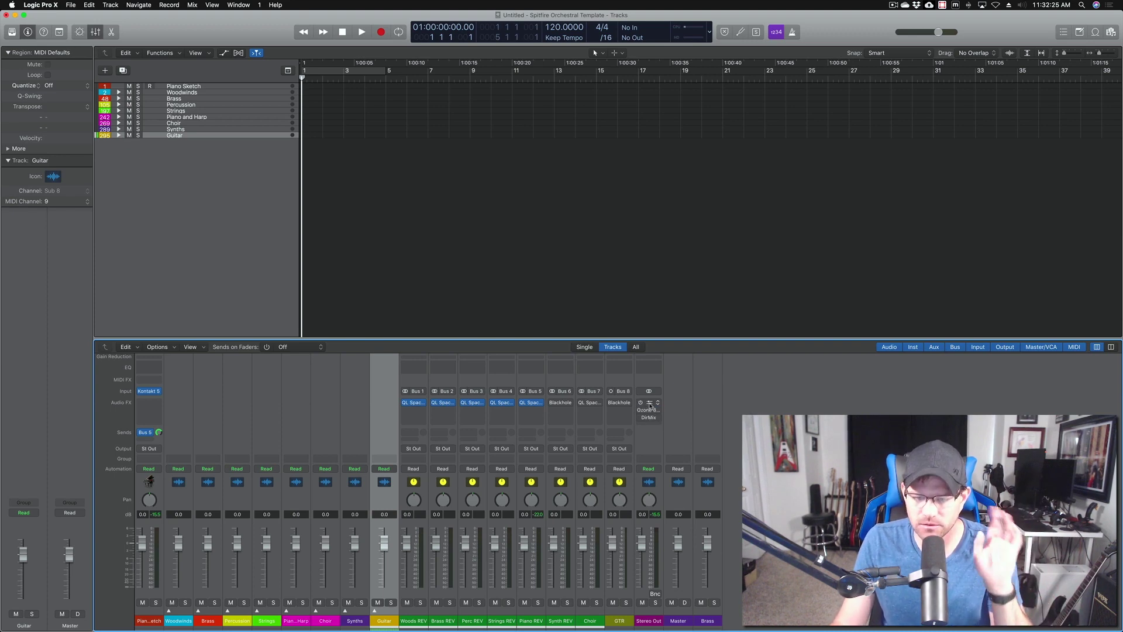
{"action": "left_click", "coordinate": [649, 404]}
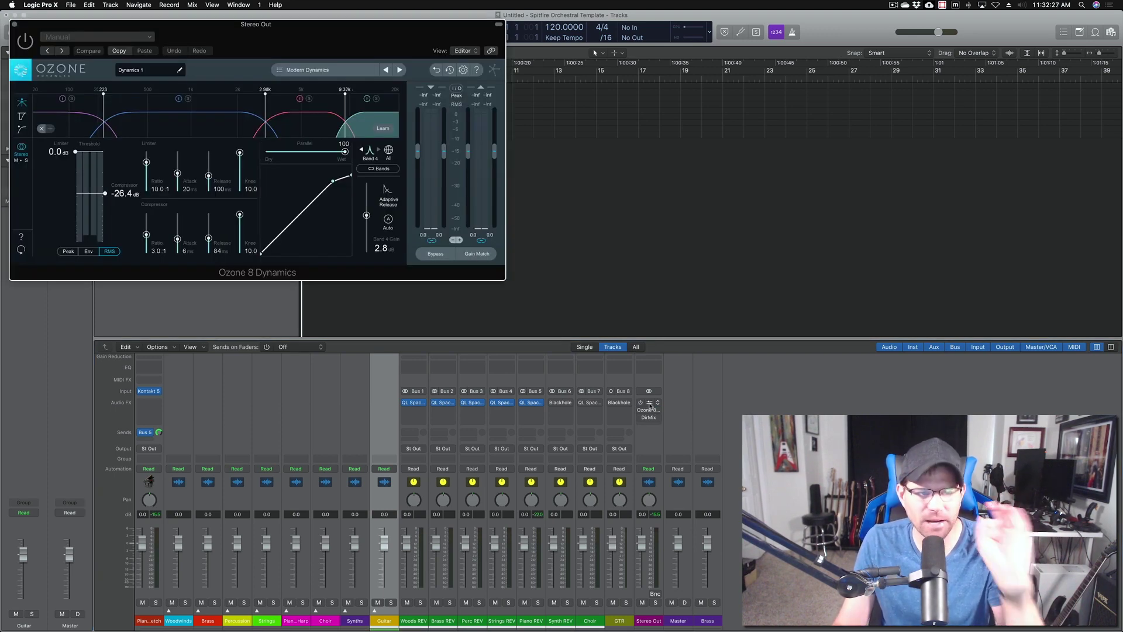
{"action": "left_click_drag", "start_coordinate": [317, 40], "coordinate": [565, 92]}
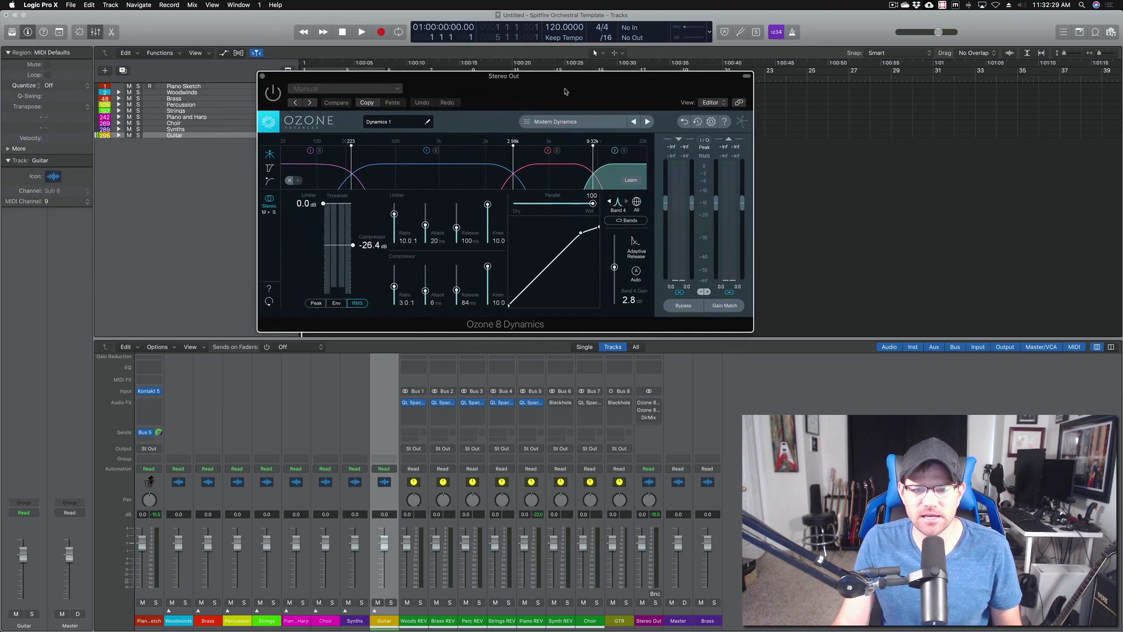
{"action": "left_click", "coordinate": [262, 76]}
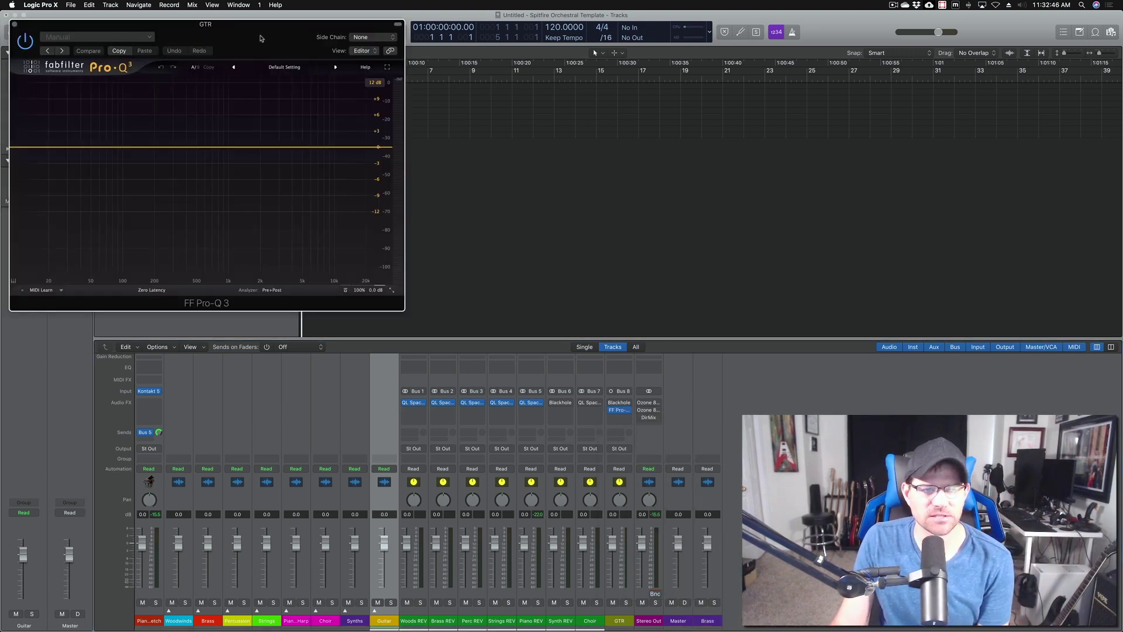
Look through the Dynamic preset categories of FF Pro-Q 3 on the GTR bus without loading one, and close the plug-in
{"action": "left_click_drag", "start_coordinate": [649, 126], "coordinate": [608, 120]}
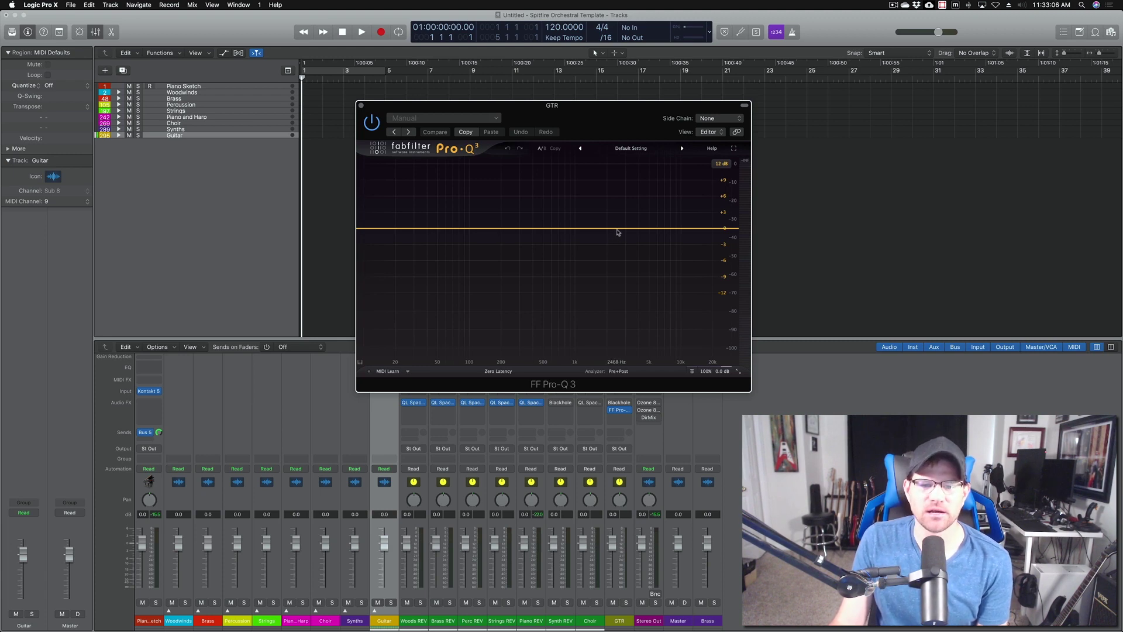
{"action": "left_click", "coordinate": [636, 151]}
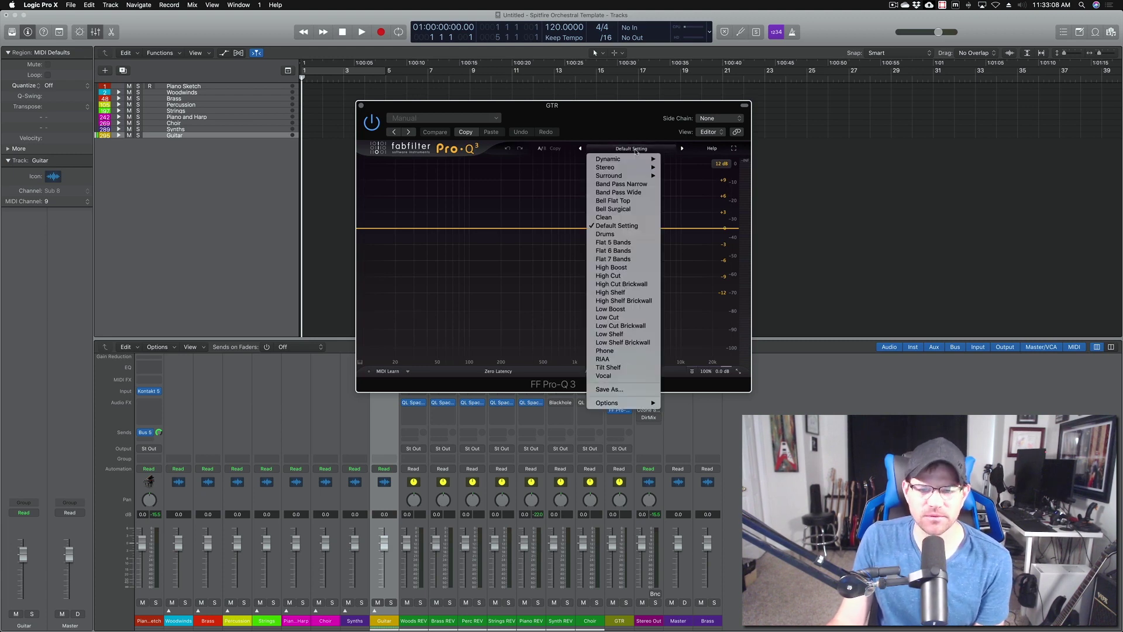
{"action": "mouse_move", "coordinate": [637, 159]}
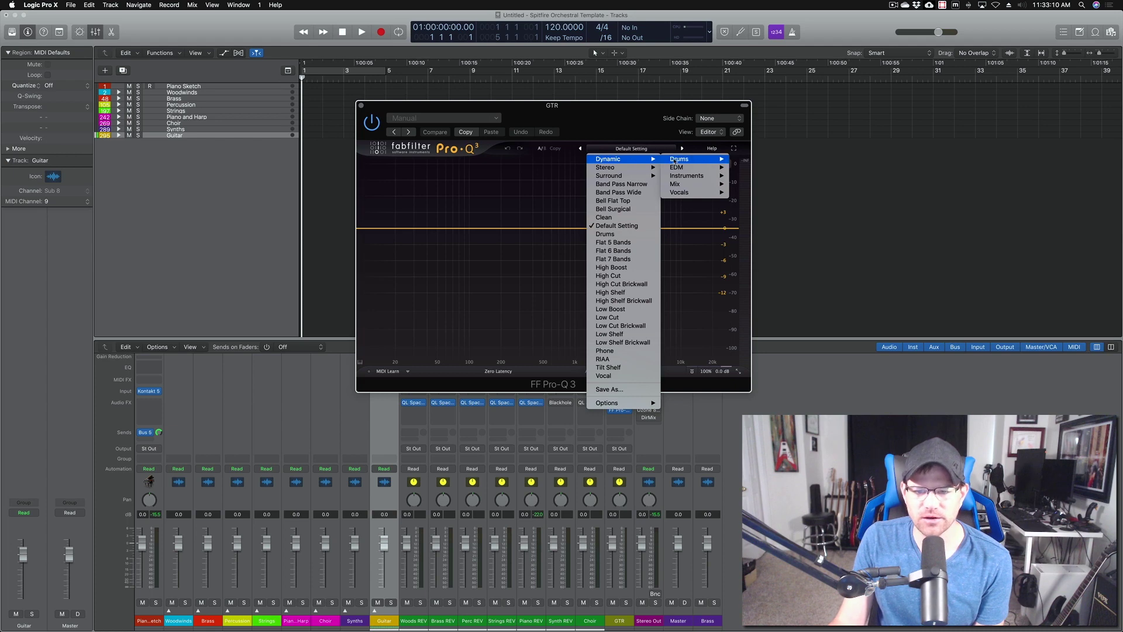
{"action": "mouse_move", "coordinate": [676, 176]}
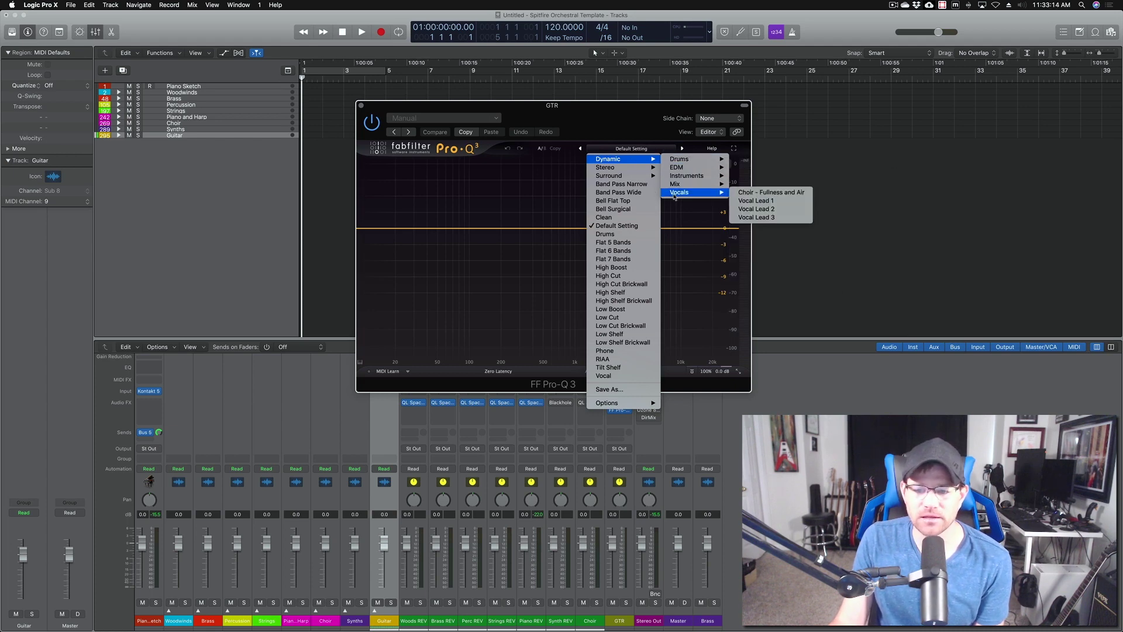
{"action": "left_click", "coordinate": [625, 126]}
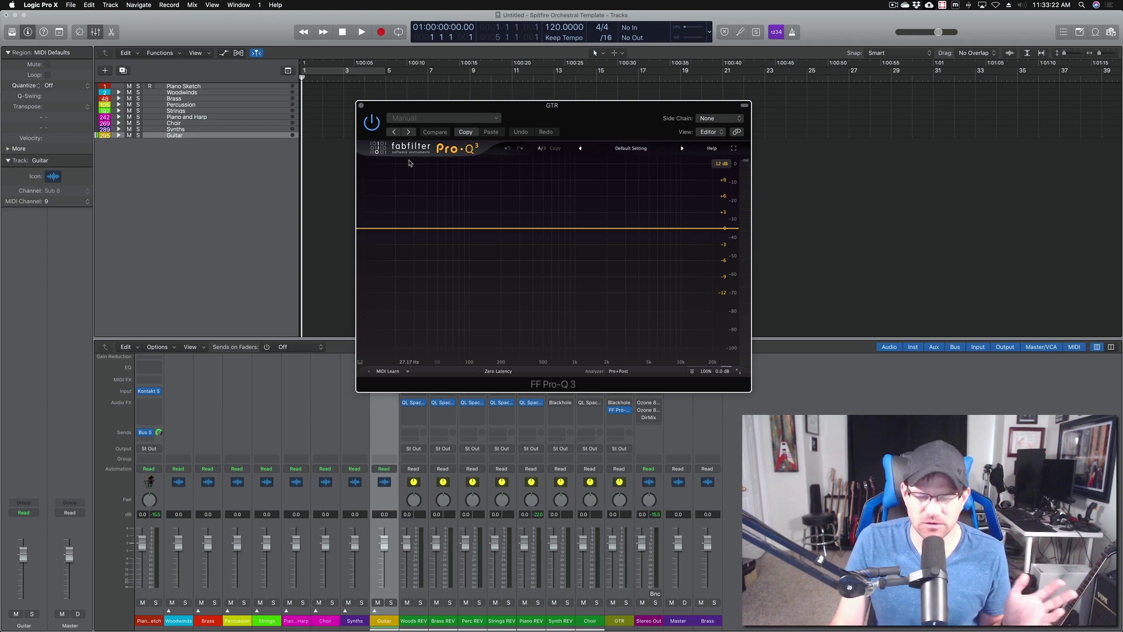
{"action": "left_click", "coordinate": [361, 105]}
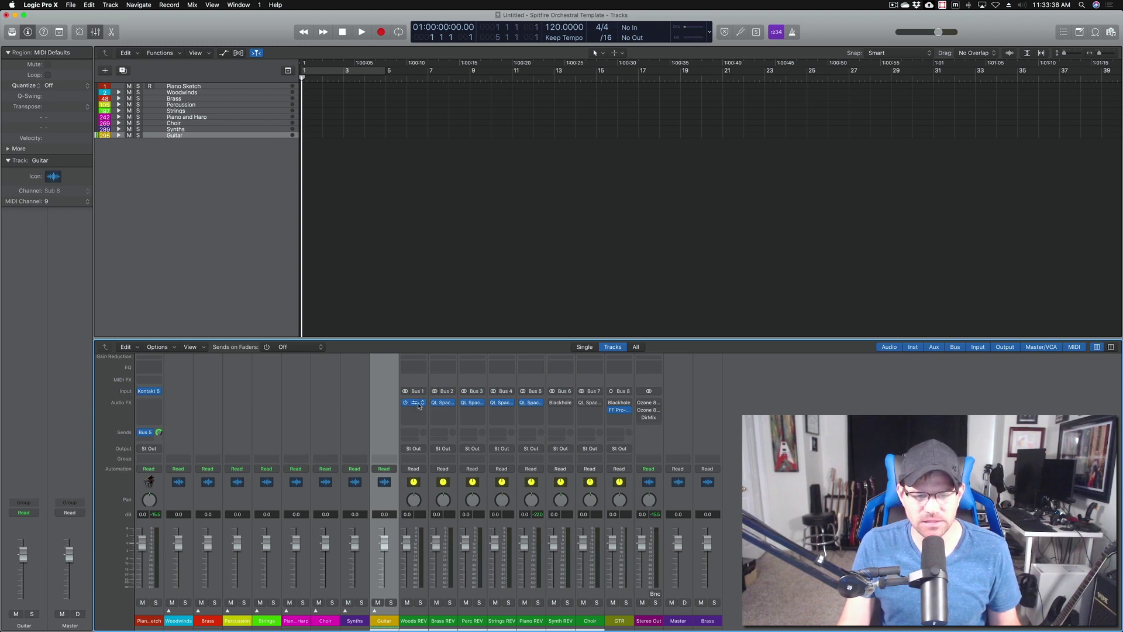
View the Blackhole reverb settings on the Synth REV bus from the mixer, and close the plug-in window
{"action": "left_click", "coordinate": [560, 402]}
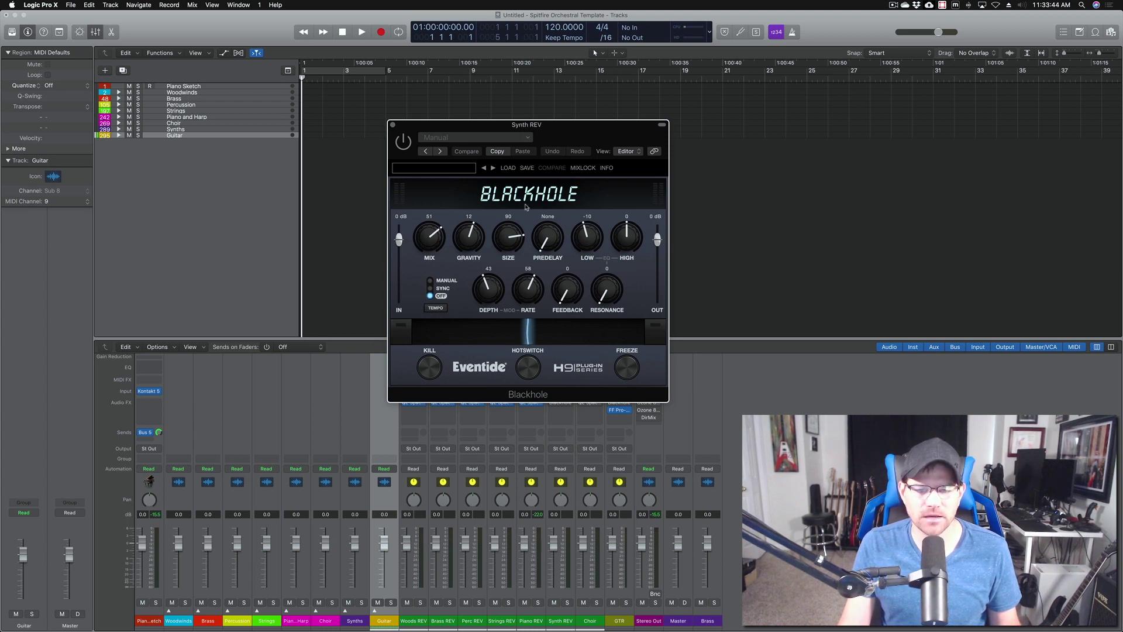
{"action": "left_click", "coordinate": [393, 125]}
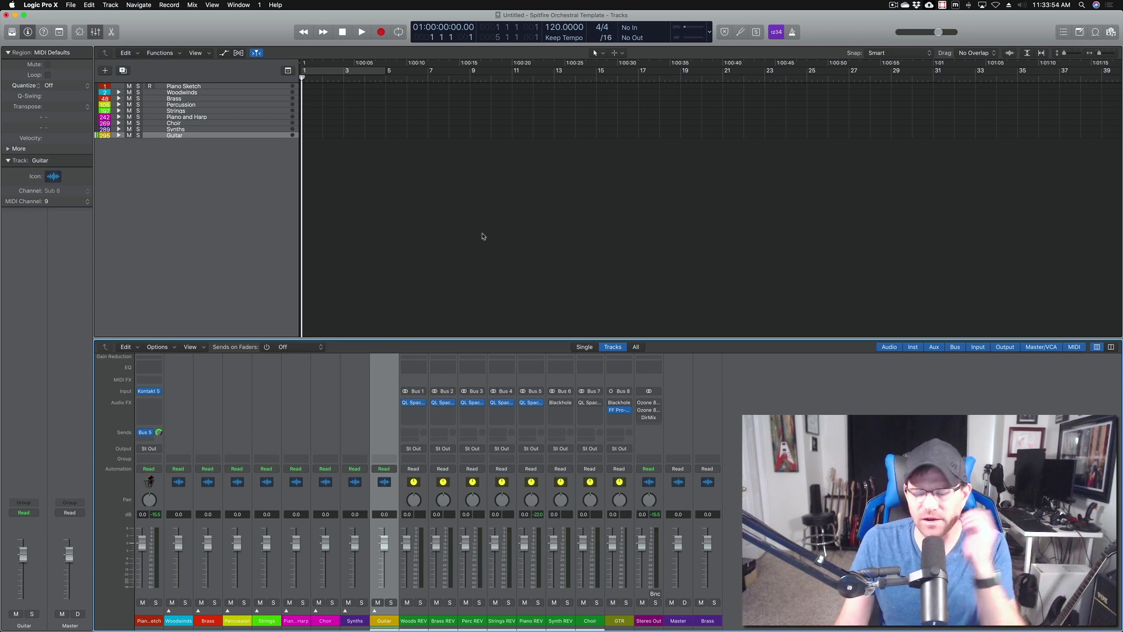
Remove FF Pro-Q 3 from the GTR bus and hide the mixer
{"action": "left_click", "coordinate": [619, 410]}
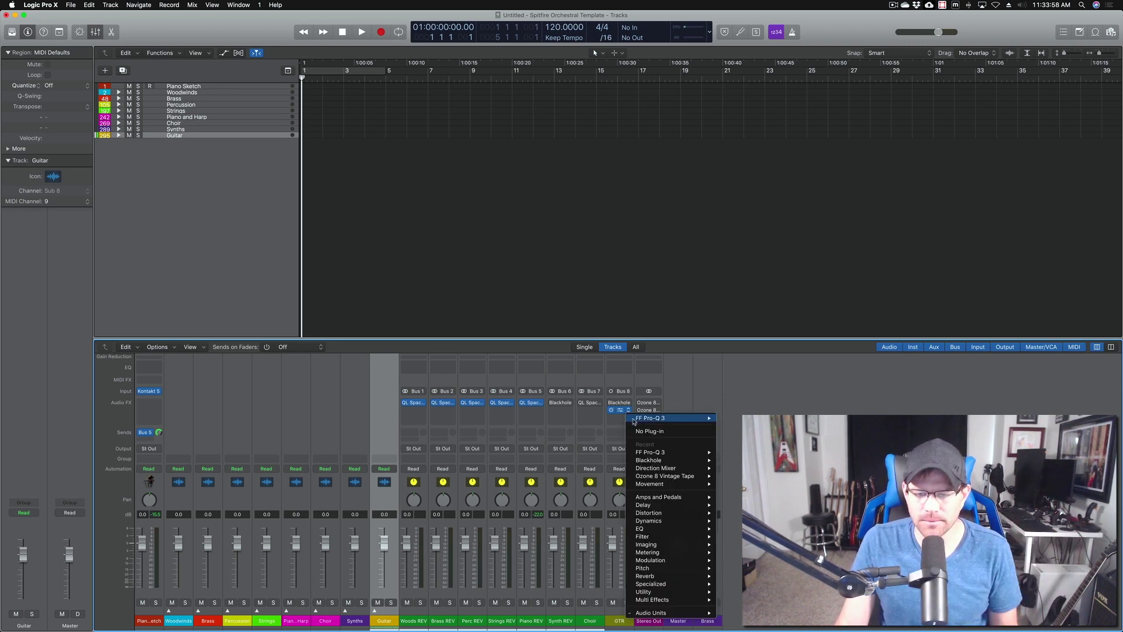
{"action": "left_click", "coordinate": [631, 414]}
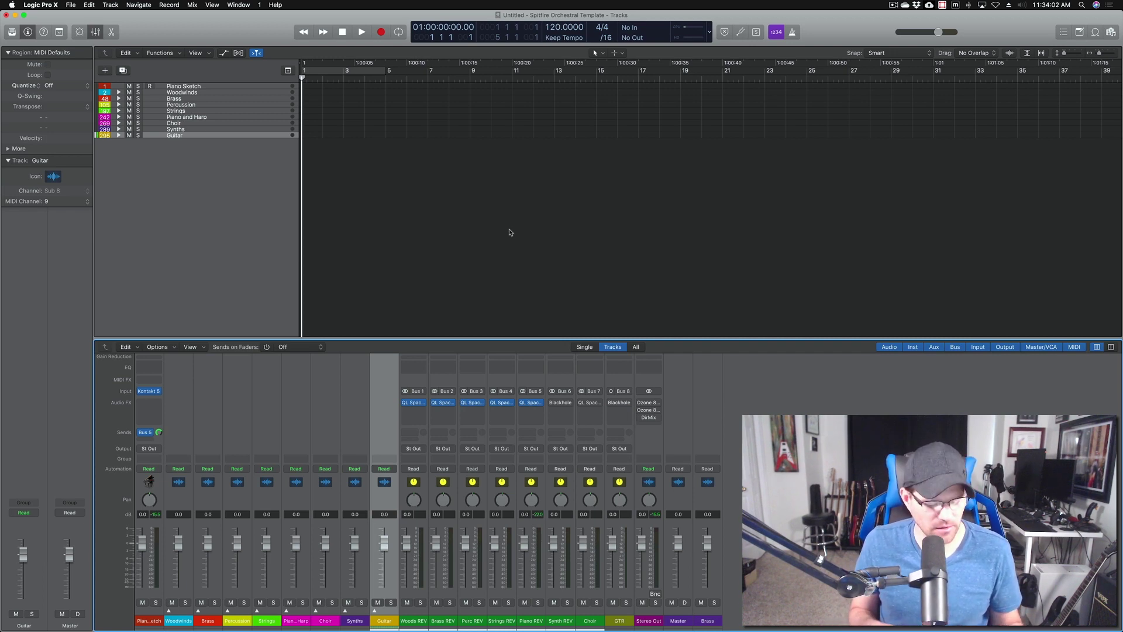
{"action": "key", "text": "x"}
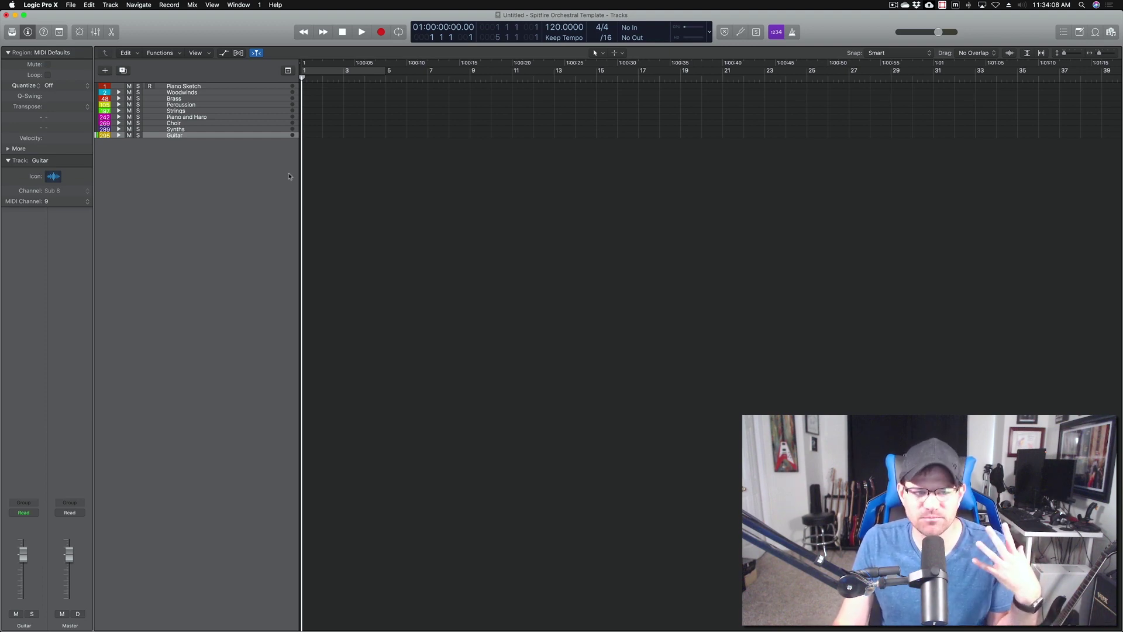
Expand the Guitar, Synths, Choir, Piano and Harp, Strings, Percussion, Brass and Woodwinds track stacks to show all their tracks
{"action": "left_click", "coordinate": [119, 135]}
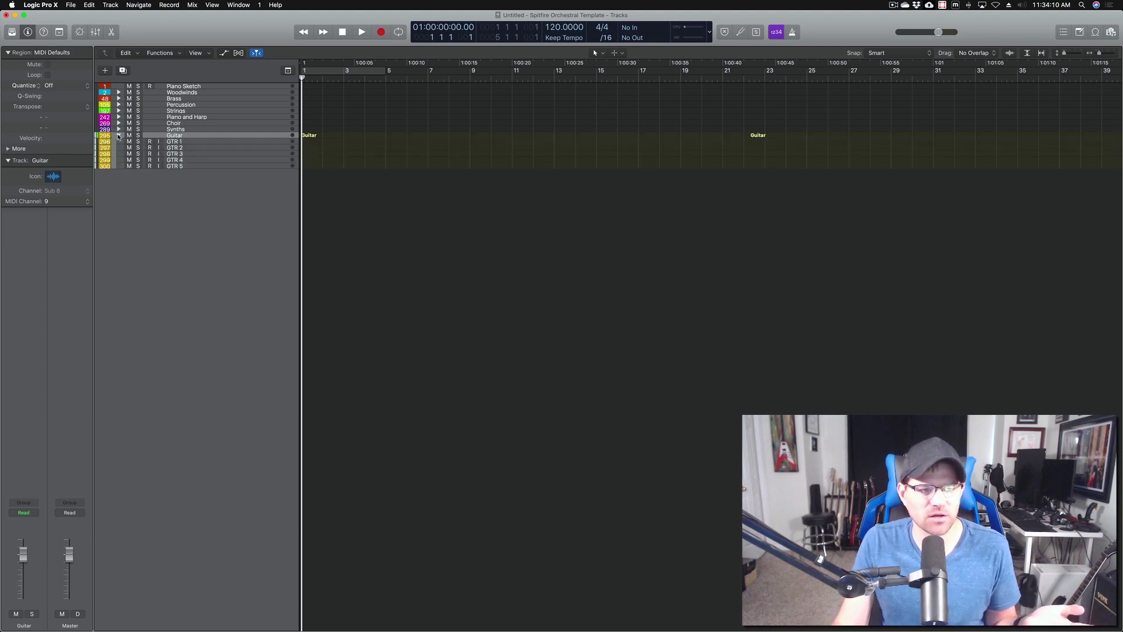
{"action": "left_click", "coordinate": [119, 130]}
{"action": "left_click", "coordinate": [119, 123]}
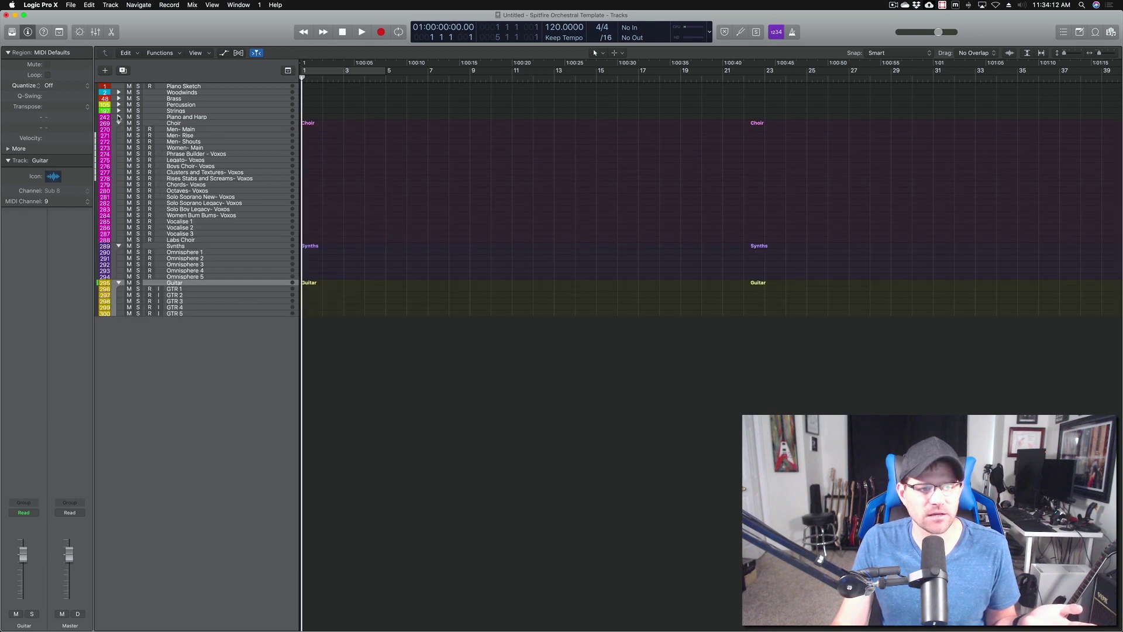
{"action": "left_click", "coordinate": [118, 117]}
{"action": "left_click", "coordinate": [118, 110]}
{"action": "left_click", "coordinate": [119, 105]}
{"action": "left_click", "coordinate": [119, 98]}
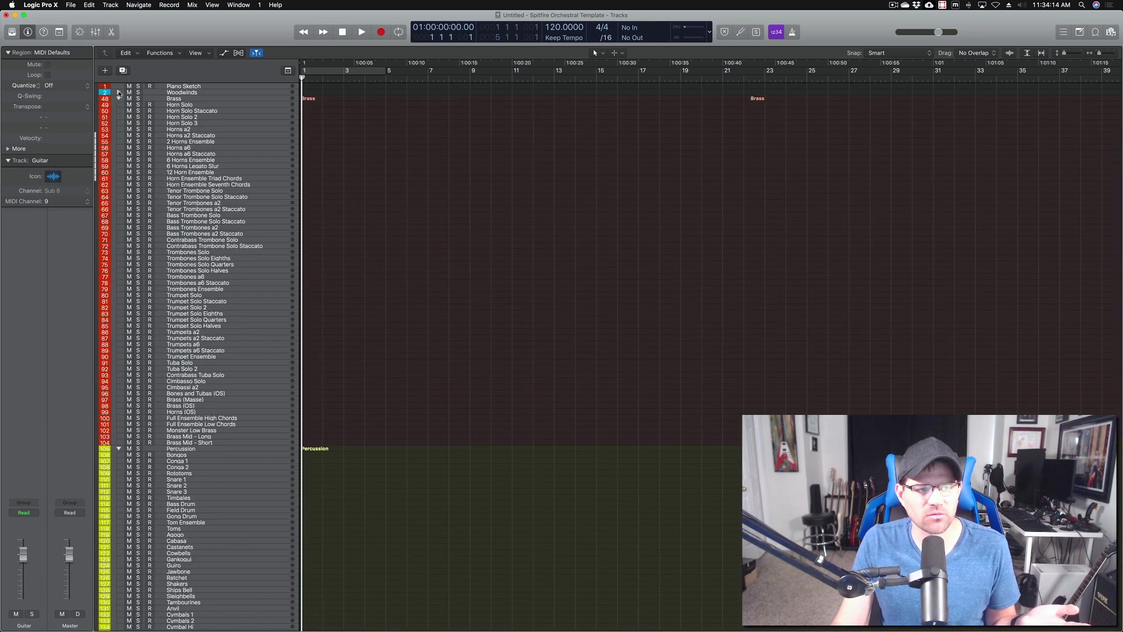
{"action": "left_click", "coordinate": [119, 93]}
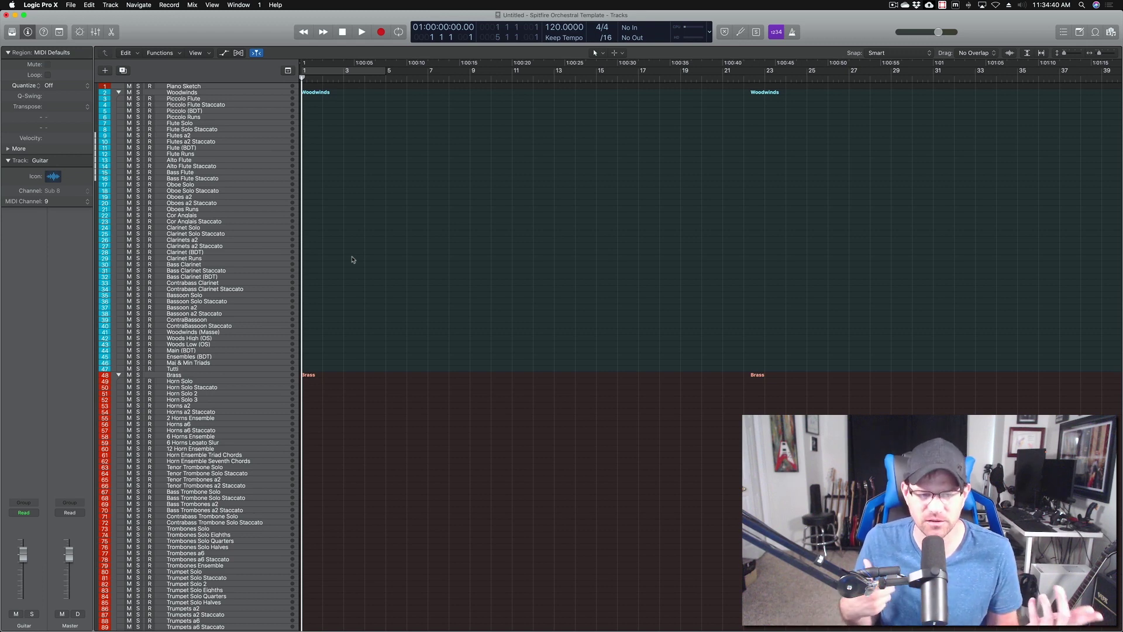
Look over the expanded Woodwinds, Brass and Percussion tracks in the template's track list
{"action": "scroll", "coordinate": [354, 266], "scroll_direction": "up", "scroll_amount": 3}
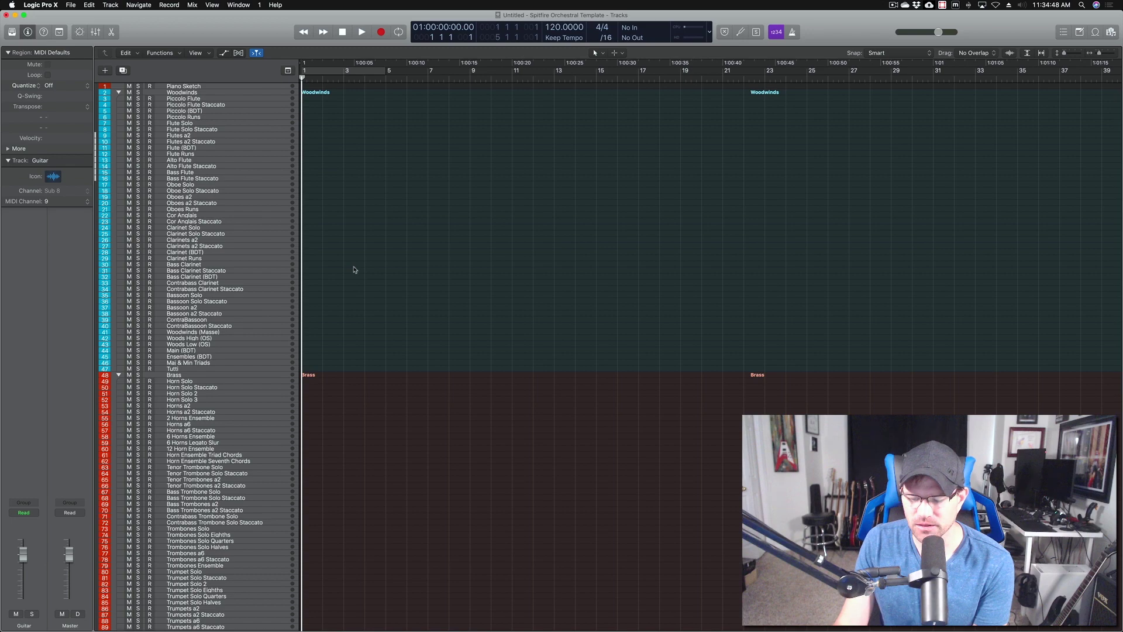
{"action": "scroll", "coordinate": [354, 270], "scroll_direction": "down", "scroll_amount": 15}
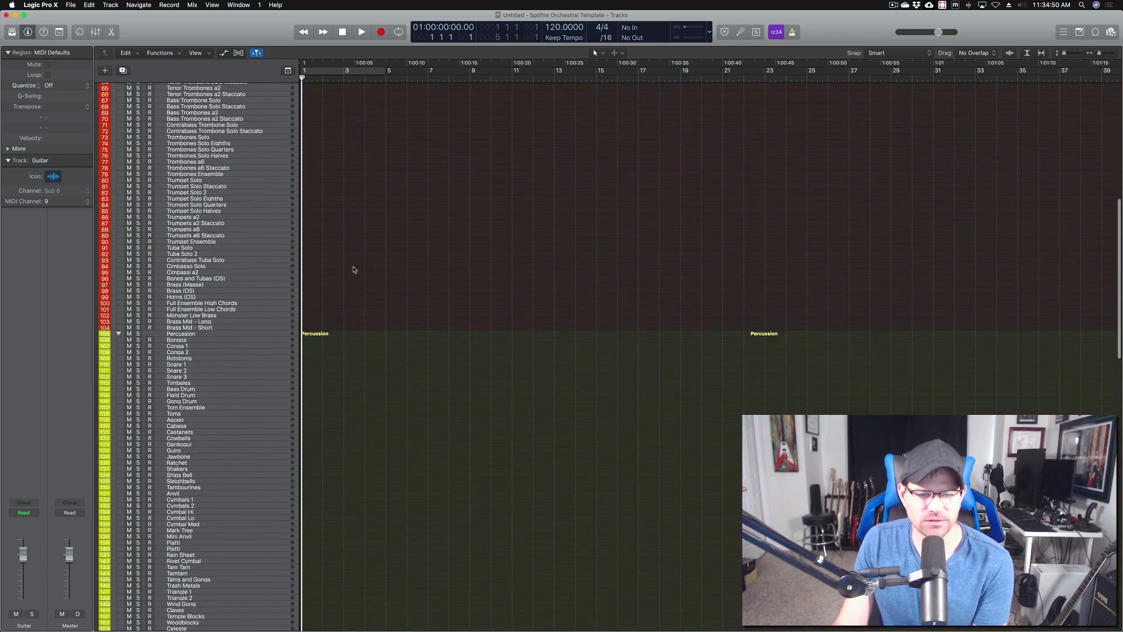
{"action": "scroll", "coordinate": [354, 269], "scroll_direction": "up", "scroll_amount": 15}
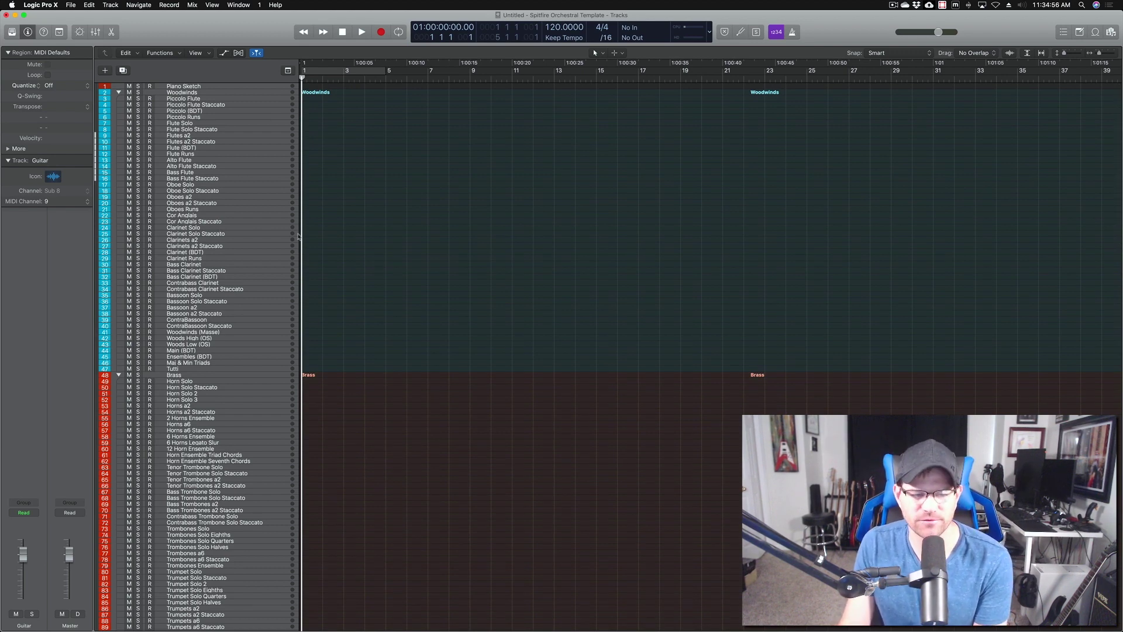
{"action": "scroll", "coordinate": [371, 245], "scroll_direction": "up", "scroll_amount": 1}
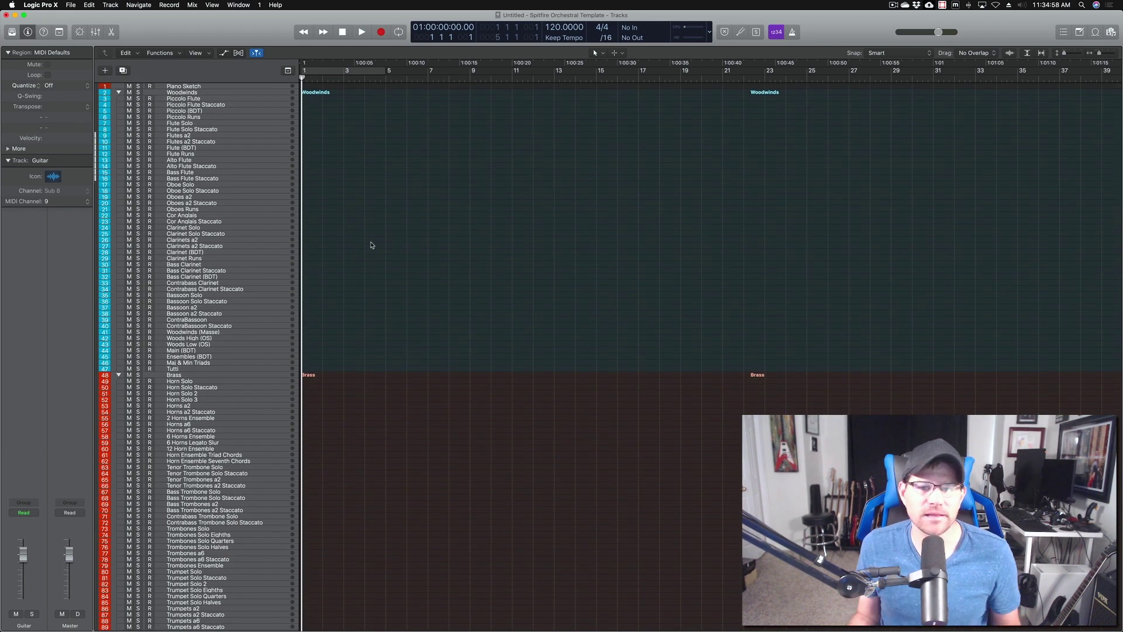